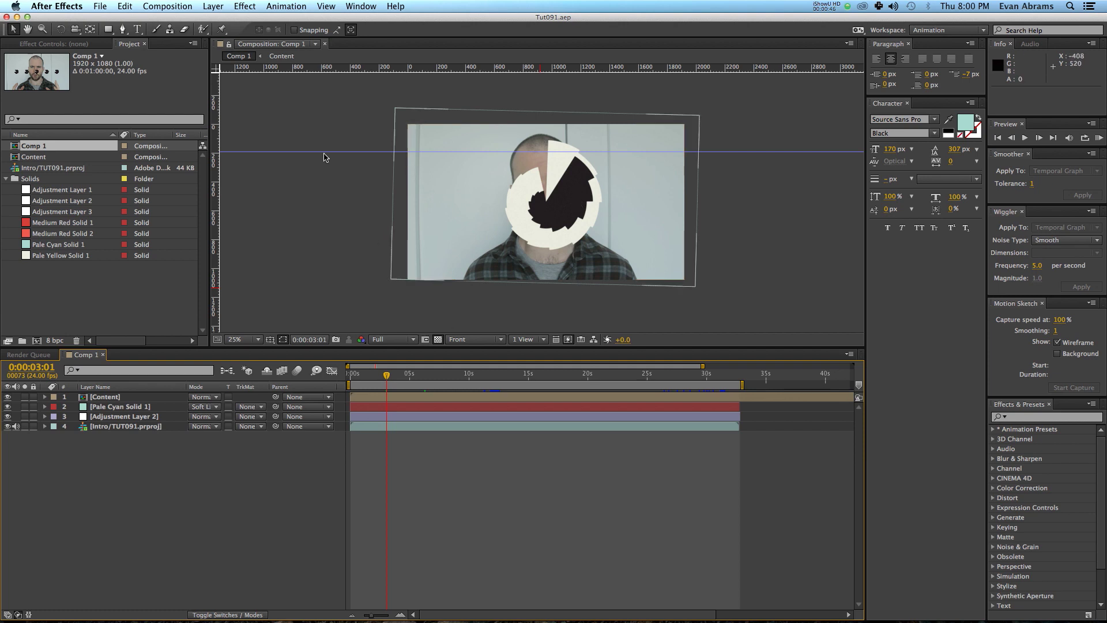
{"action": "left_click", "coordinate": [287, 7]}
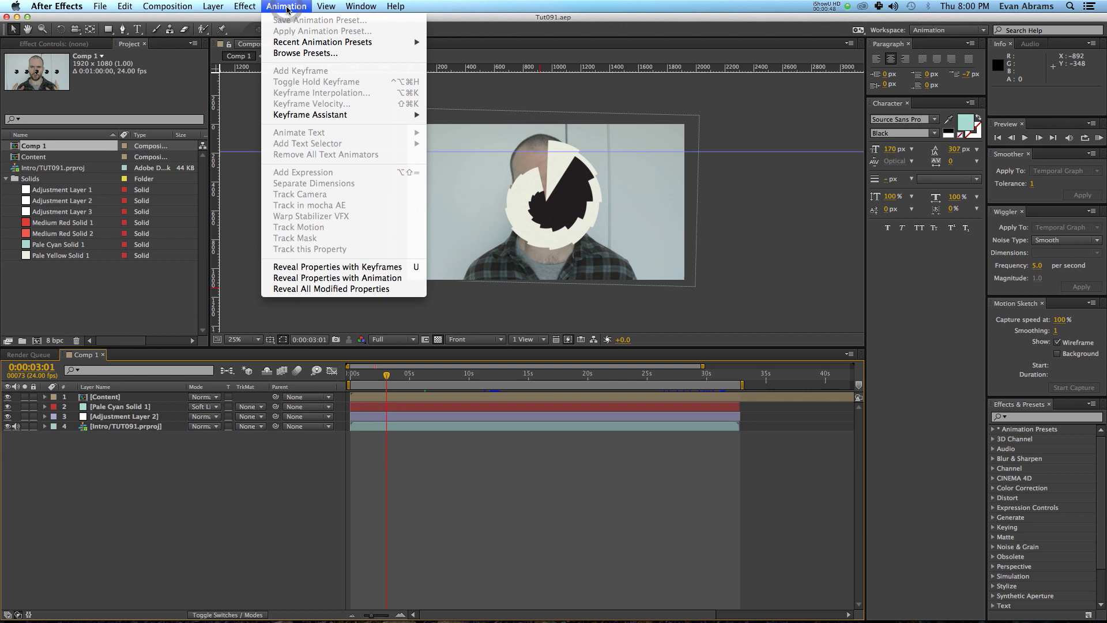
{"action": "mouse_move", "coordinate": [311, 114]}
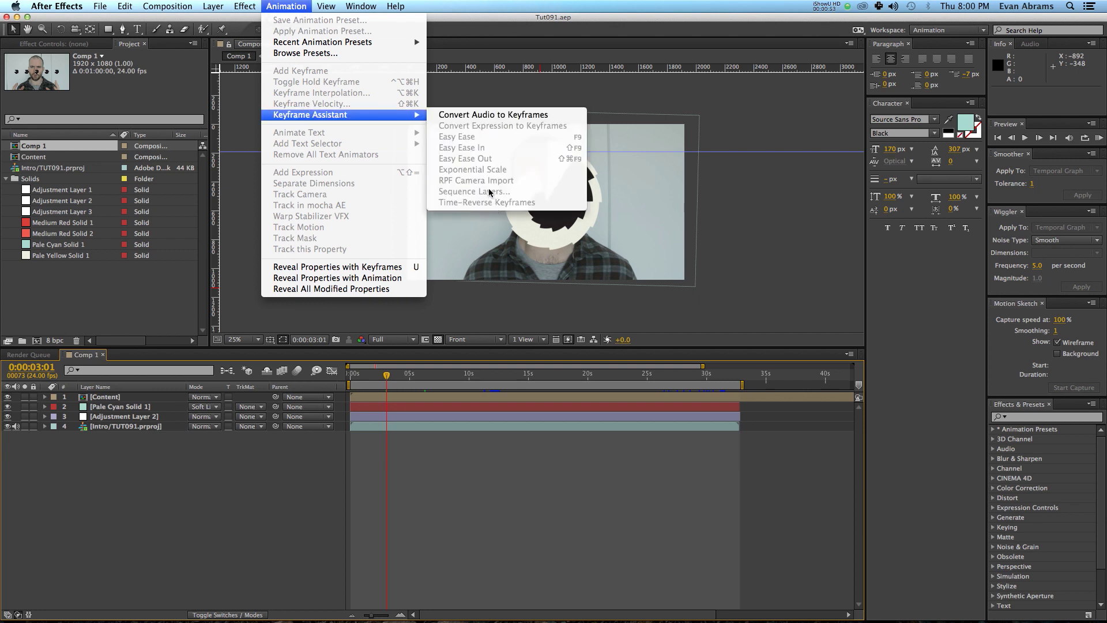
{"action": "left_click", "coordinate": [417, 565]}
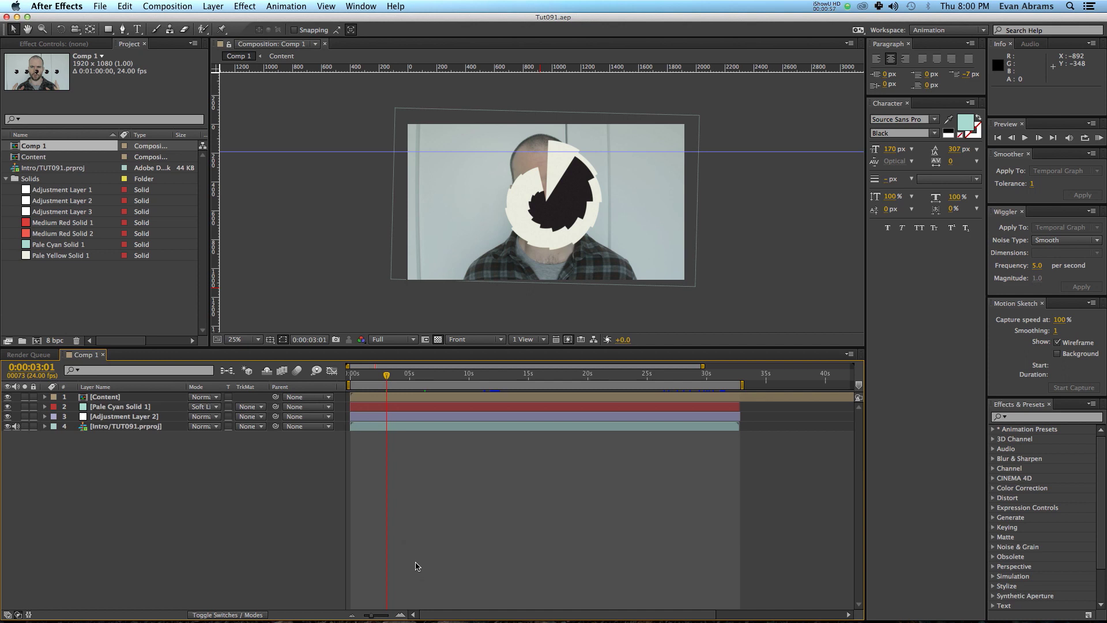
- Open the Content composition and reveal the keyframed properties of Shape Layer 1
{"action": "double_click", "coordinate": [409, 396]}
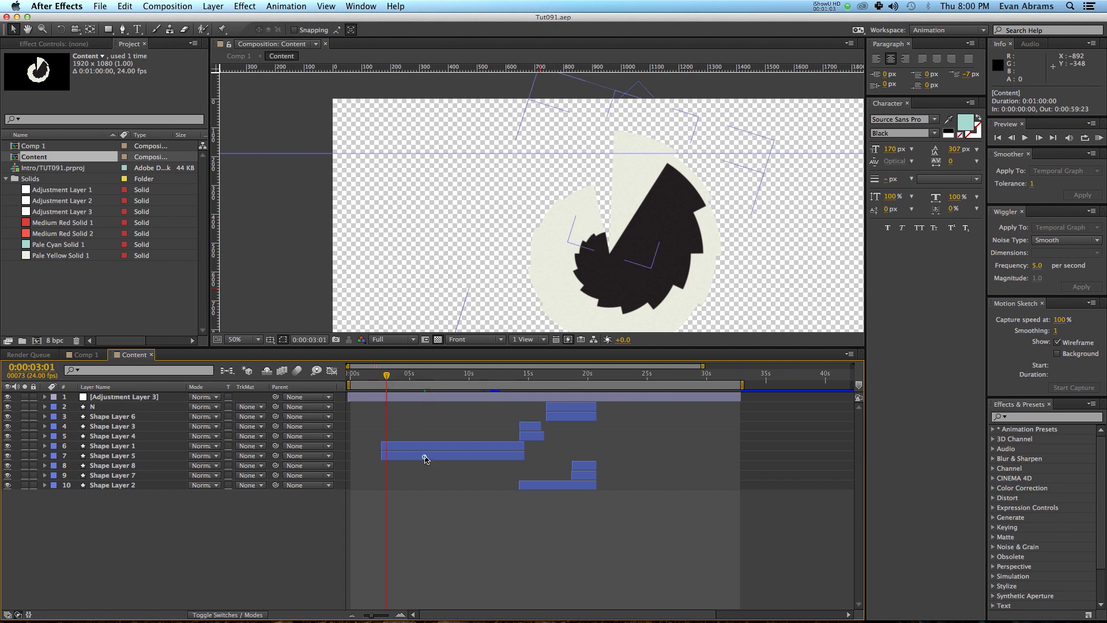
{"action": "left_click", "coordinate": [425, 457]}
{"action": "left_click", "coordinate": [422, 447]}
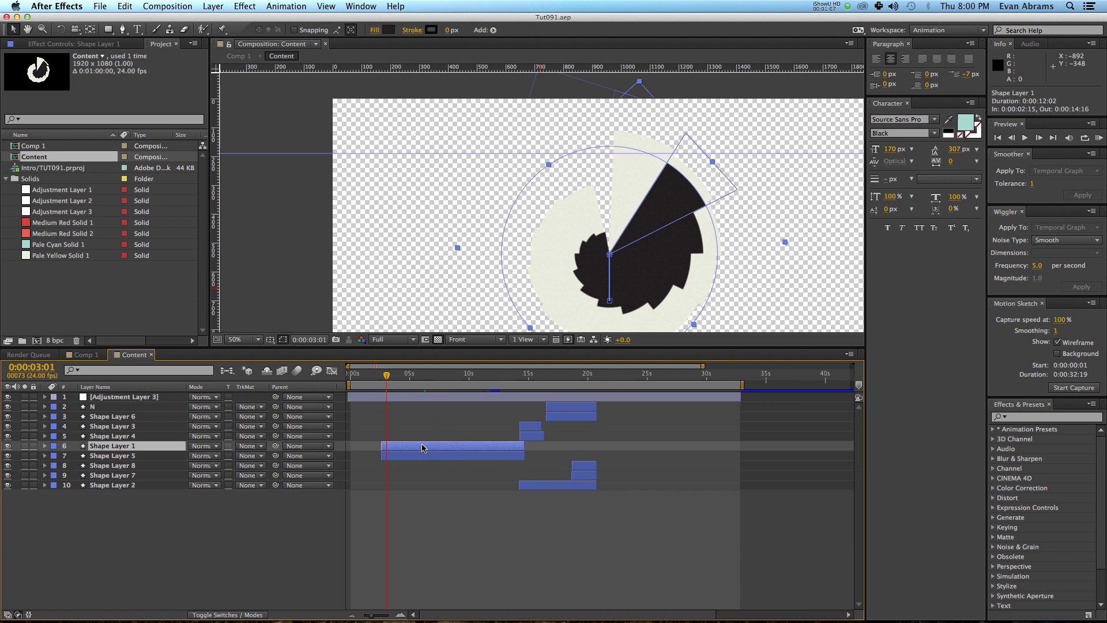
{"action": "key", "text": "u"}
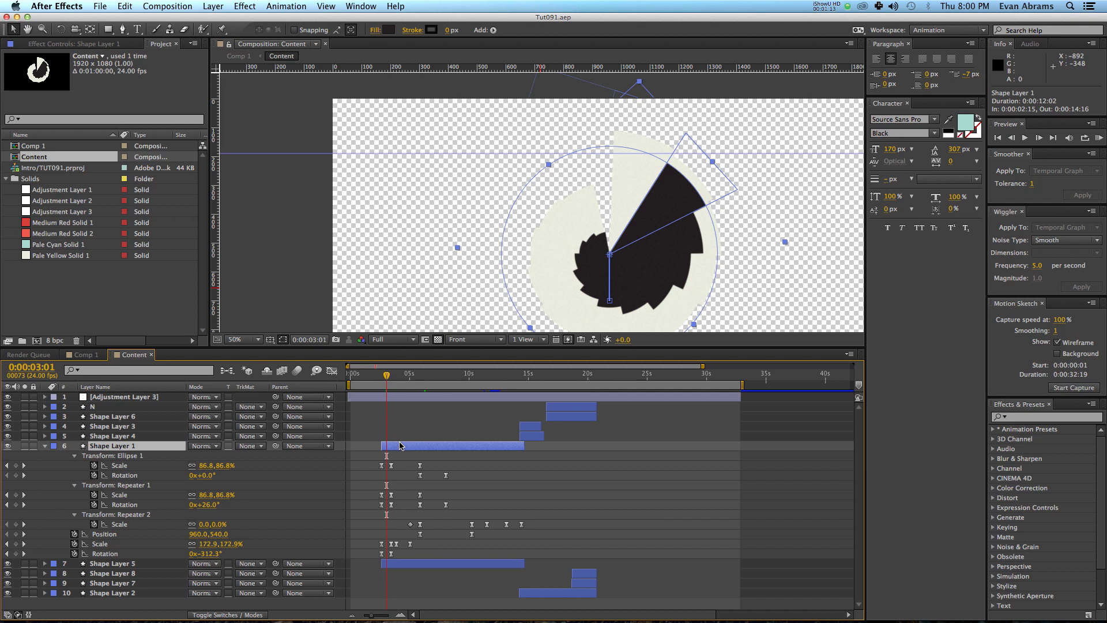
- Create a new composition from the HDTV 1080 24 preset with a one-minute duration
{"action": "left_click", "coordinate": [68, 271]}
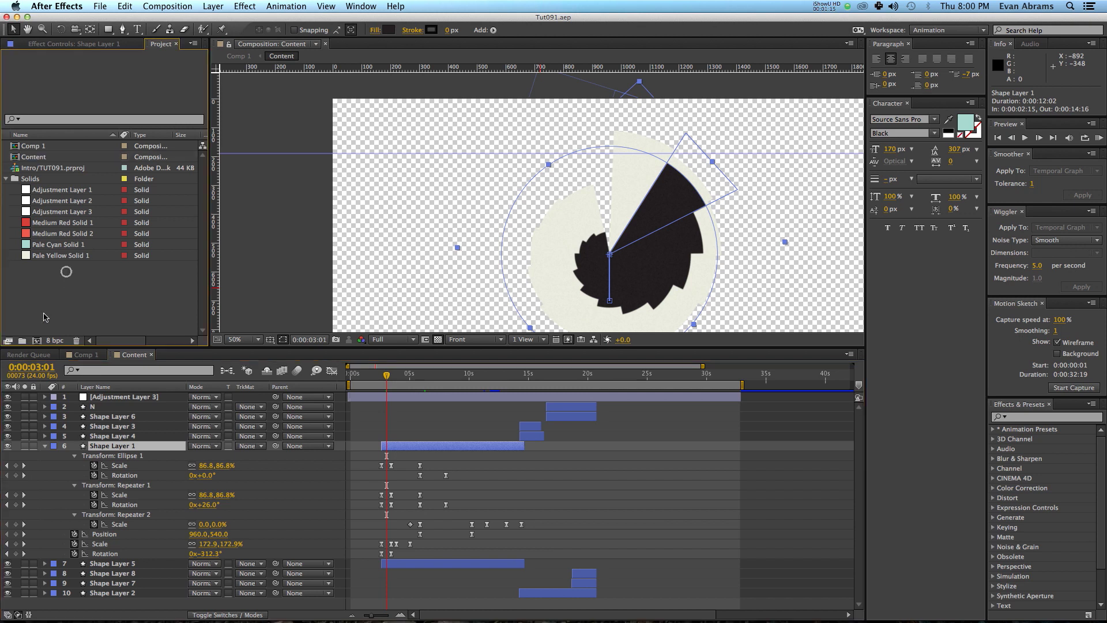
{"action": "left_click", "coordinate": [36, 341]}
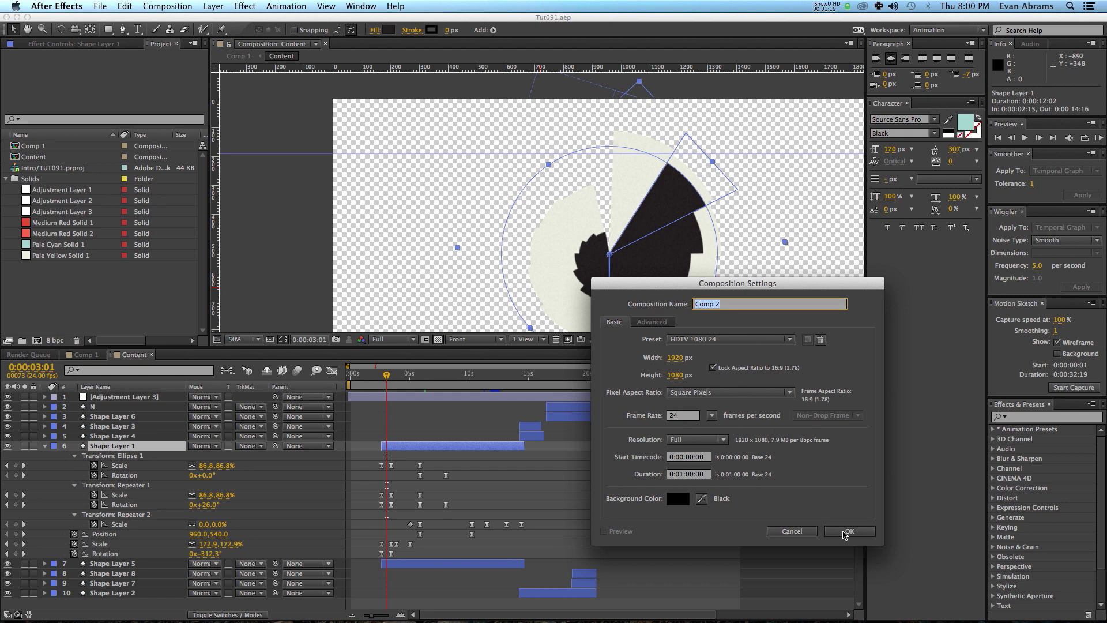
{"action": "left_click", "coordinate": [848, 532]}
- Add an empty shape layer to the new composition and give it an ellipse that fills the whole frame
{"action": "left_click", "coordinate": [282, 419]}
{"action": "right_click", "coordinate": [208, 422]}
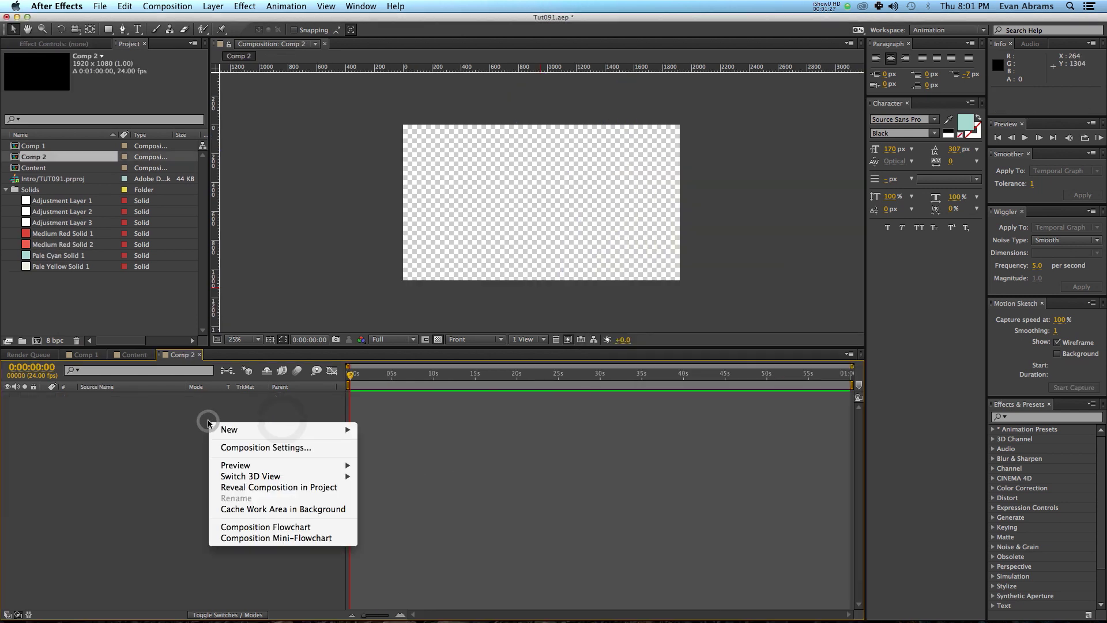
{"action": "mouse_move", "coordinate": [248, 430]}
{"action": "left_click", "coordinate": [392, 503]}
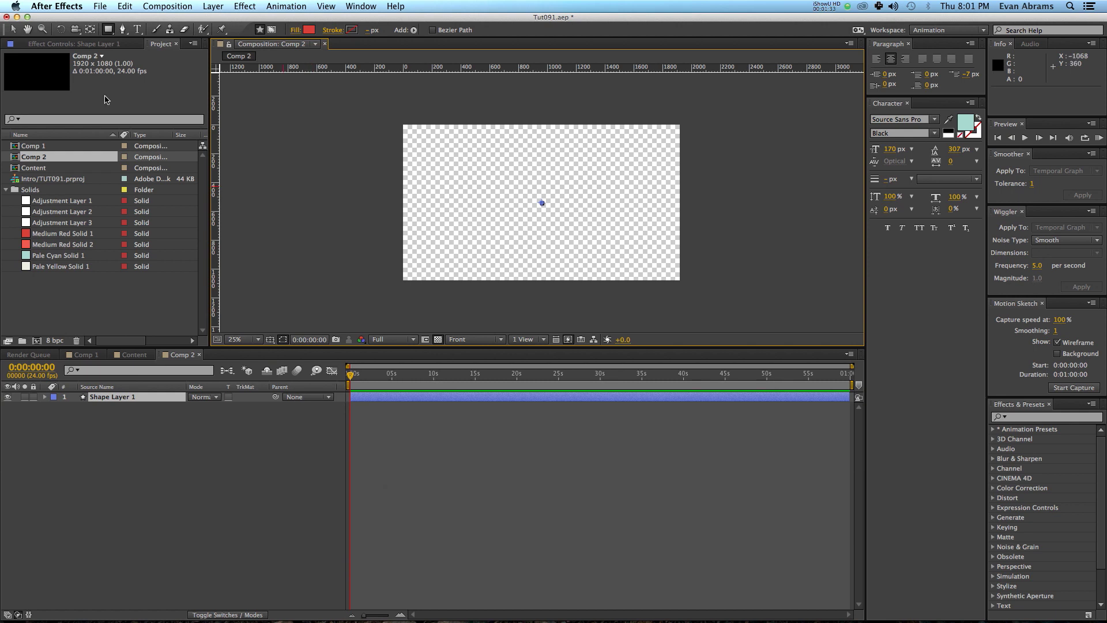
{"action": "mouse_move", "coordinate": [108, 30]}
{"action": "left_mouse_down"}
{"action": "mouse_move", "coordinate": [119, 47]}
{"action": "mouse_move", "coordinate": [156, 54]}
{"action": "left_mouse_up"}
{"action": "double_click", "coordinate": [109, 29]}
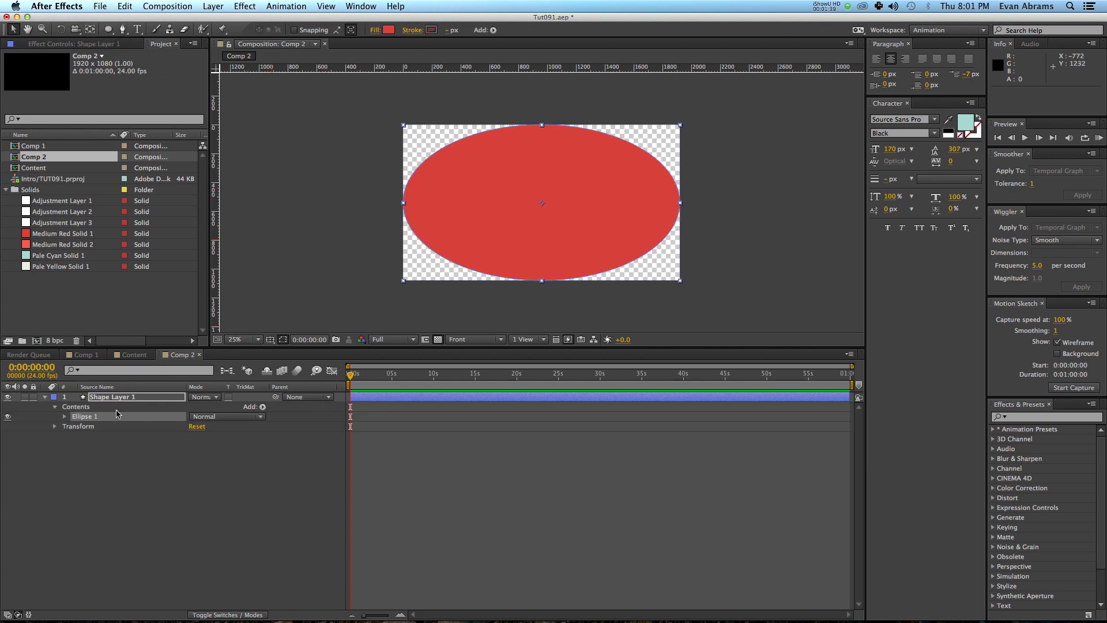
- Unlink the ellipse path's size proportions and set its size to 500 by 500
{"action": "left_click", "coordinate": [65, 416]}
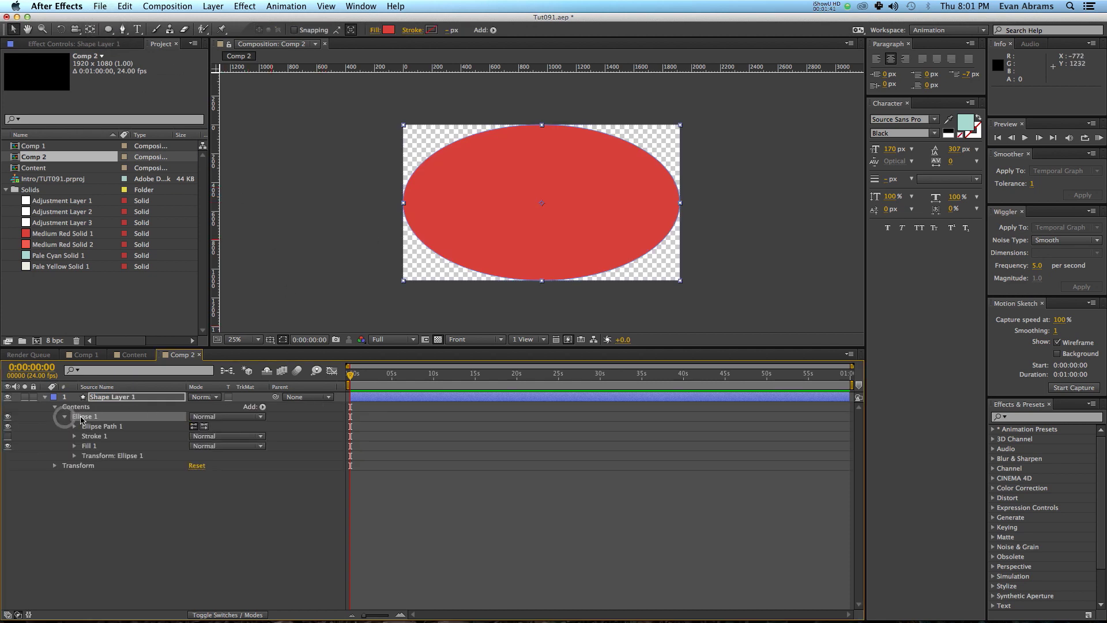
{"action": "left_click", "coordinate": [115, 428]}
{"action": "left_click", "coordinate": [108, 436]}
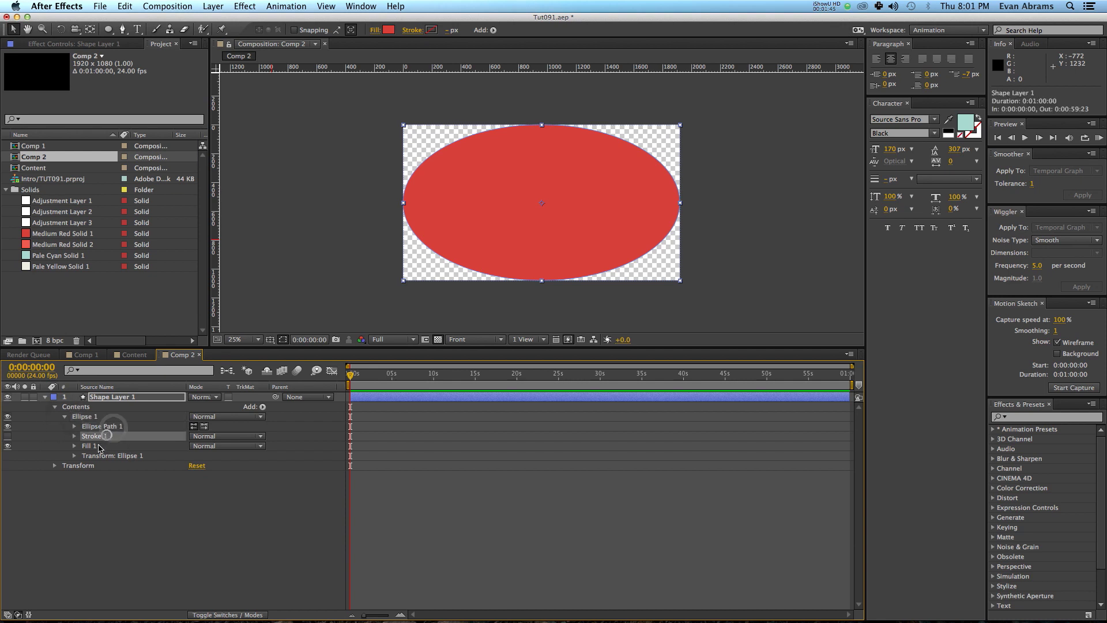
{"action": "left_click", "coordinate": [99, 446]}
{"action": "left_click", "coordinate": [100, 456]}
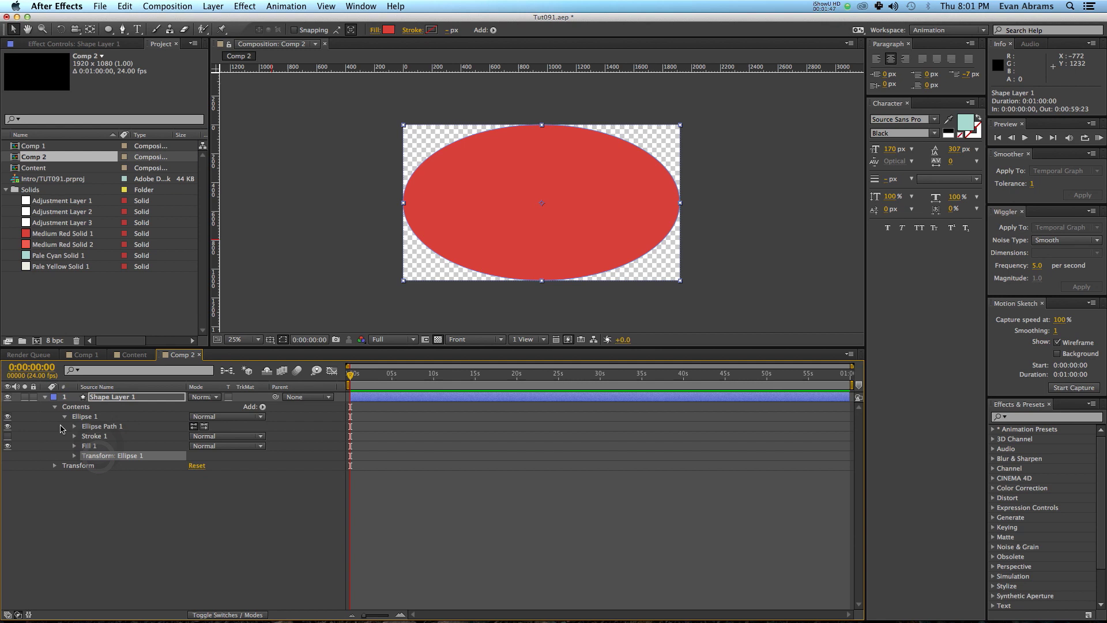
{"action": "left_click", "coordinate": [72, 427]}
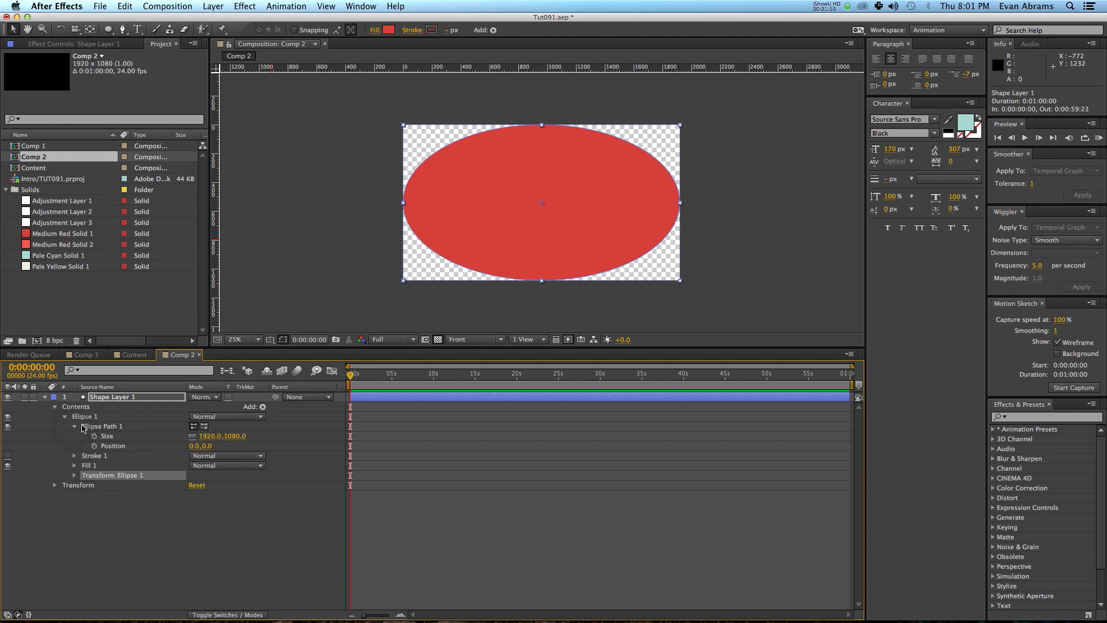
{"action": "left_click", "coordinate": [192, 436]}
{"action": "left_click", "coordinate": [210, 436]}
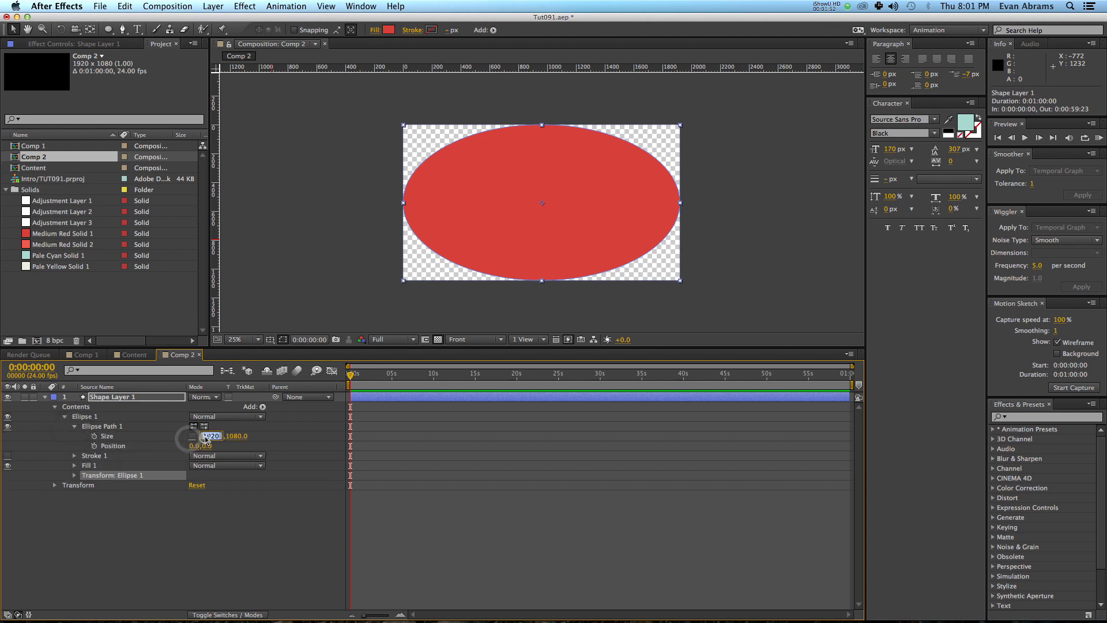
{"action": "type", "text": "500"}
{"action": "key", "text": "Tab"}
{"action": "type", "text": "500"}
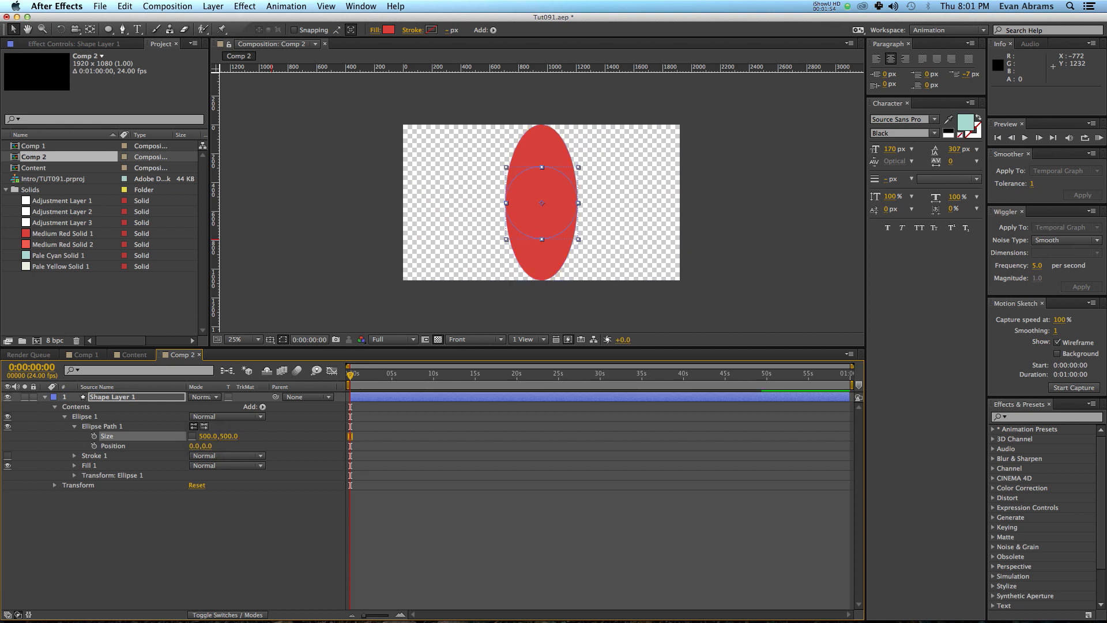
{"action": "key", "text": "Return"}
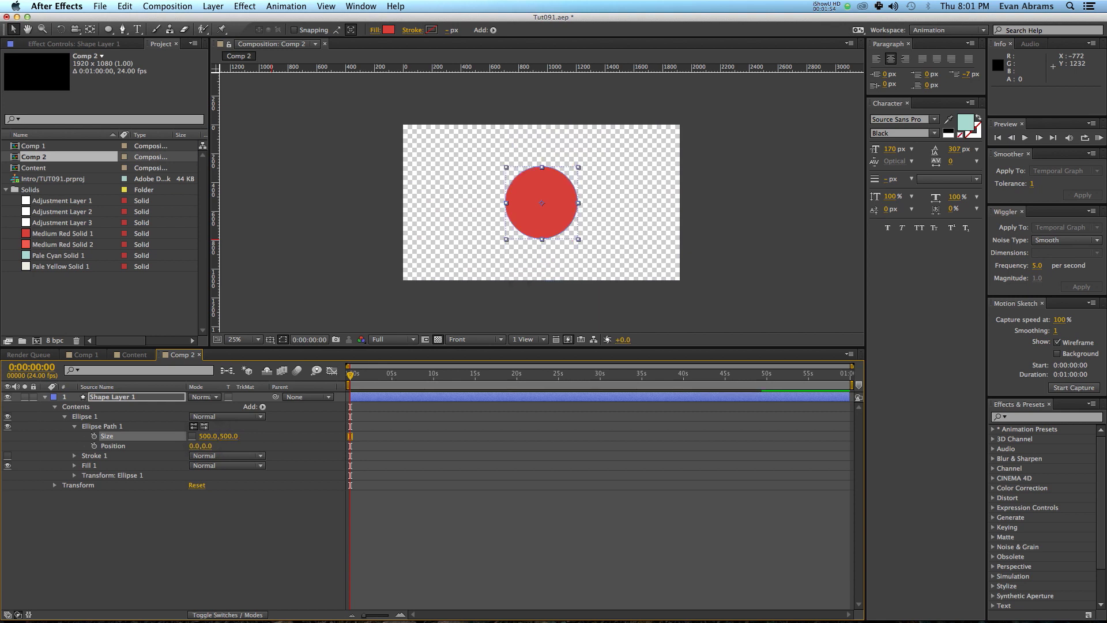
{"action": "left_click", "coordinate": [202, 536]}
- Show the grid over the composition and check the guide and grid snapping settings
{"action": "left_click", "coordinate": [375, 397]}
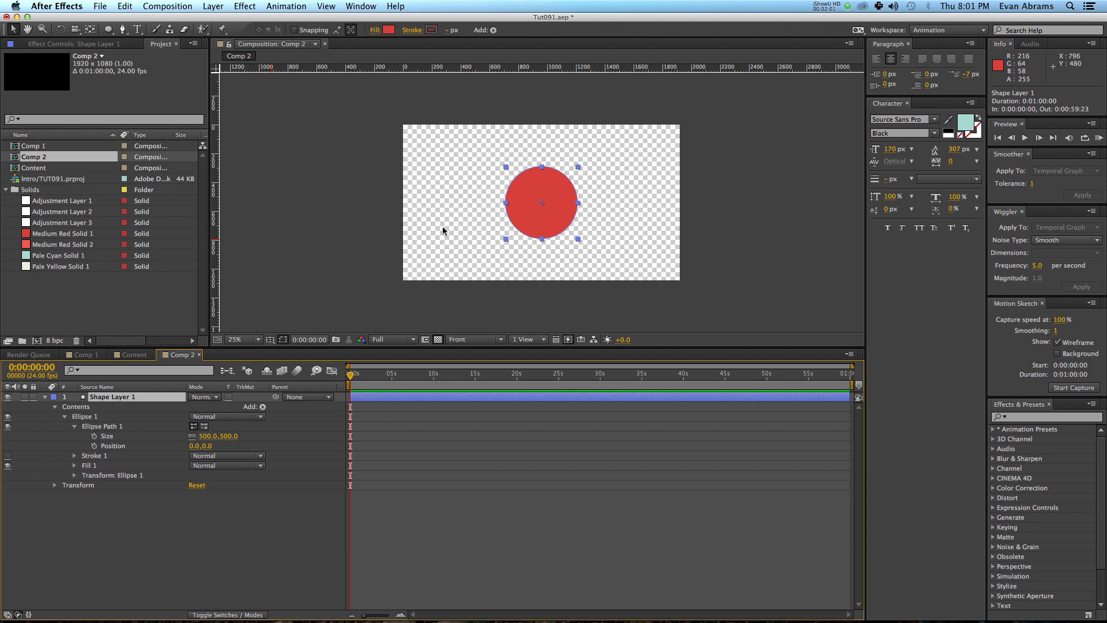
{"action": "left_click", "coordinate": [268, 339]}
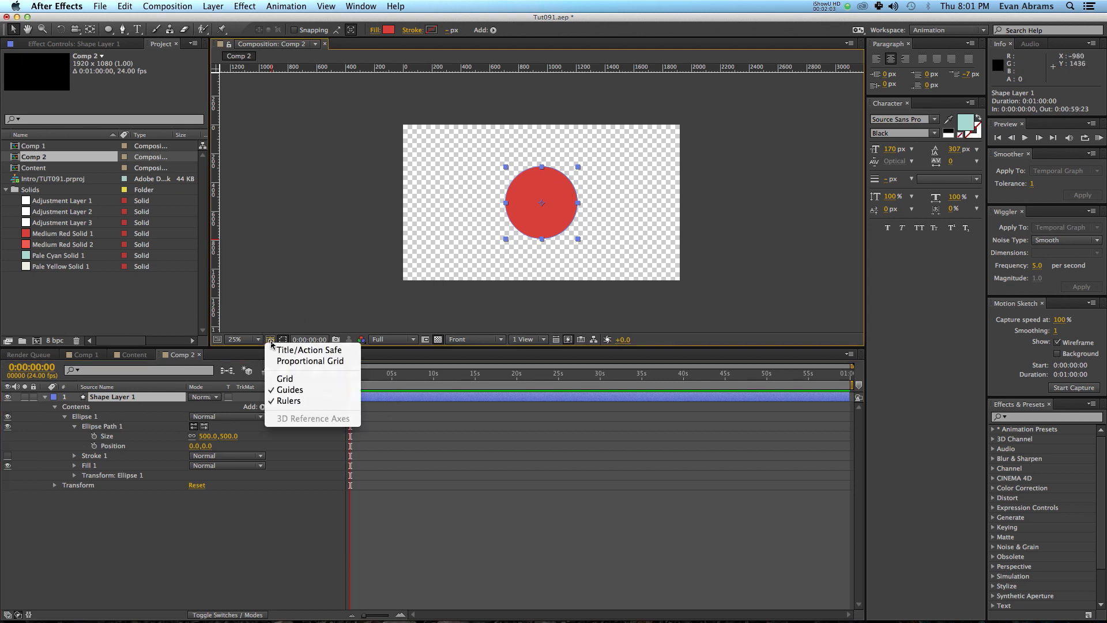
{"action": "left_click", "coordinate": [324, 385]}
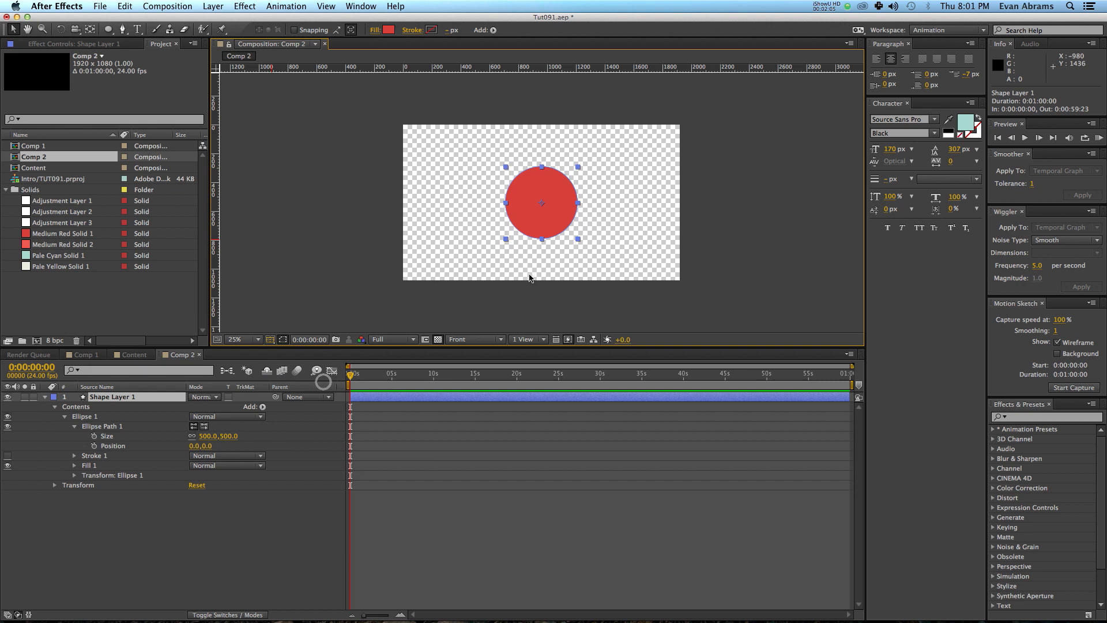
{"action": "scroll", "coordinate": [541, 210], "scroll_direction": "up", "scroll_amount": 4}
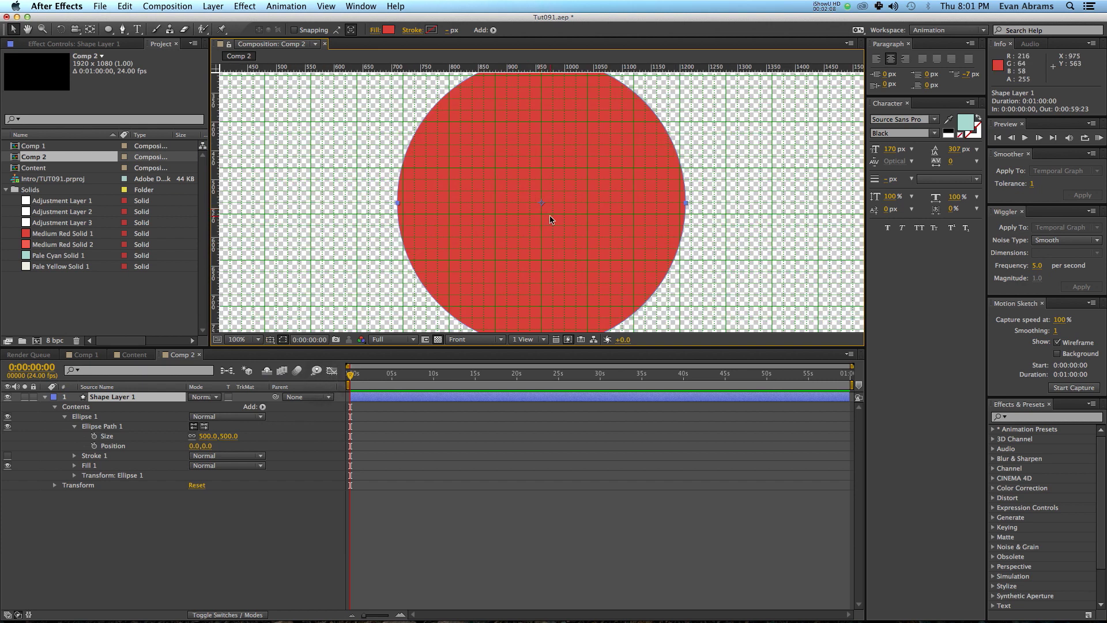
{"action": "scroll", "coordinate": [535, 207], "scroll_direction": "up", "scroll_amount": 5}
{"action": "scroll", "coordinate": [546, 199], "scroll_direction": "down", "scroll_amount": 2}
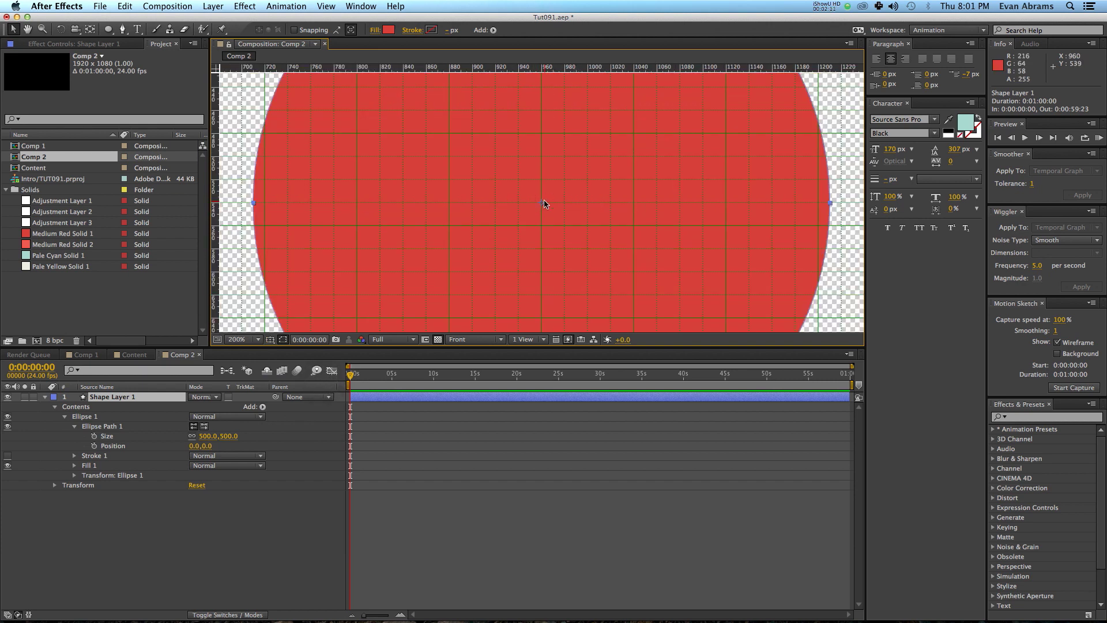
{"action": "scroll", "coordinate": [543, 203], "scroll_direction": "down", "scroll_amount": 2}
{"action": "left_click", "coordinate": [316, 6]}
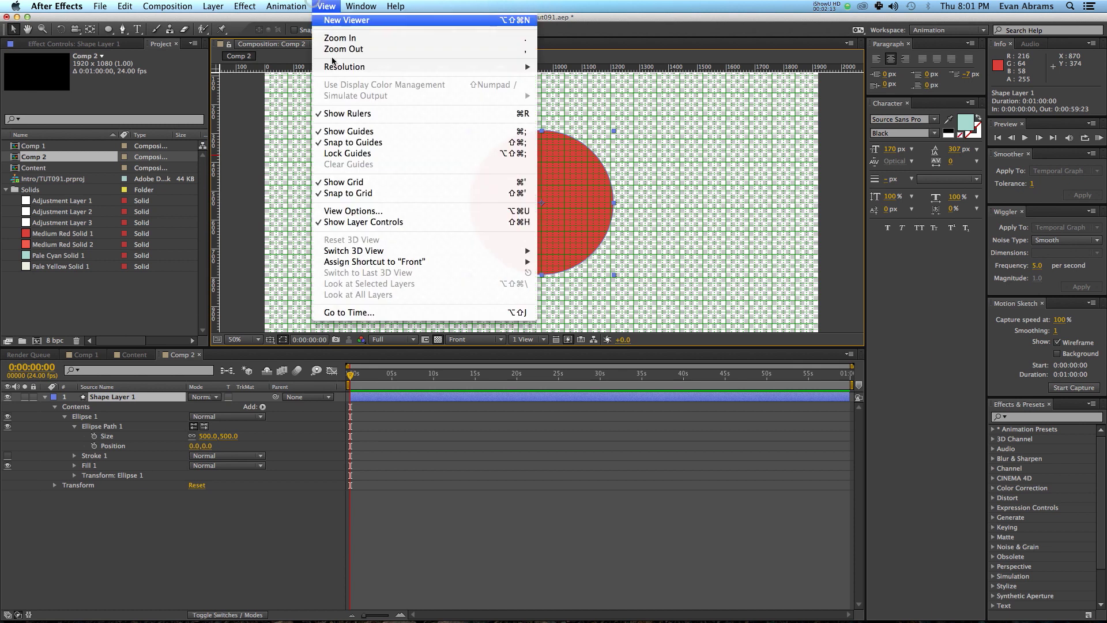
{"action": "left_click", "coordinate": [611, 95]}
- Draw a closed triangular wedge with the Pen tool on the shape layer, from the circle's centre to just above its upper edge
{"action": "key", "text": "g"}
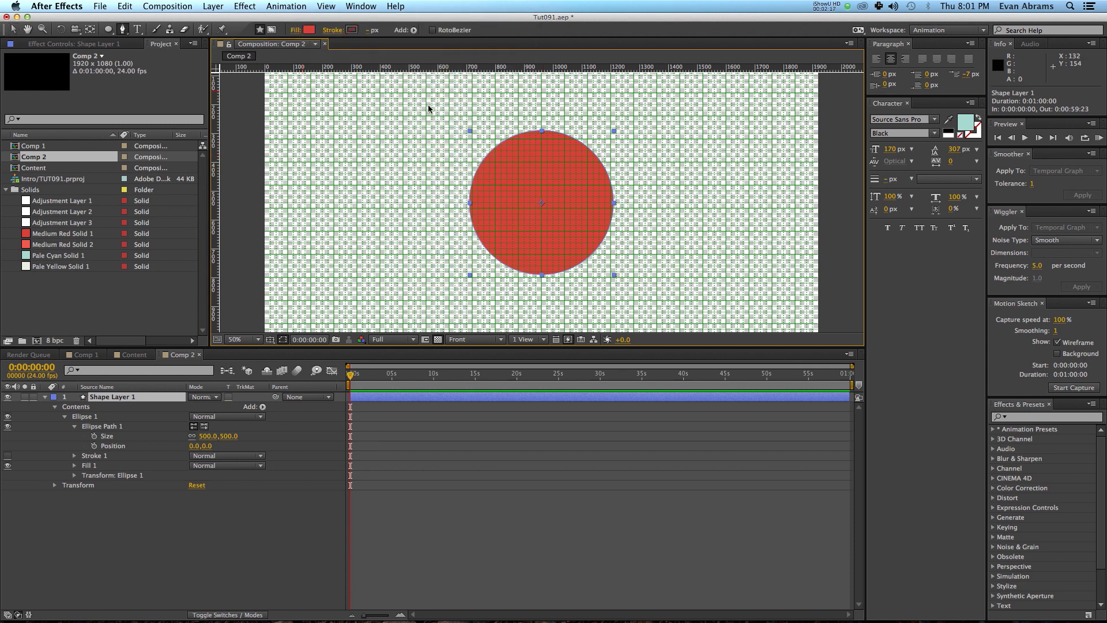
{"action": "scroll", "coordinate": [556, 181], "scroll_direction": "up", "scroll_amount": 2}
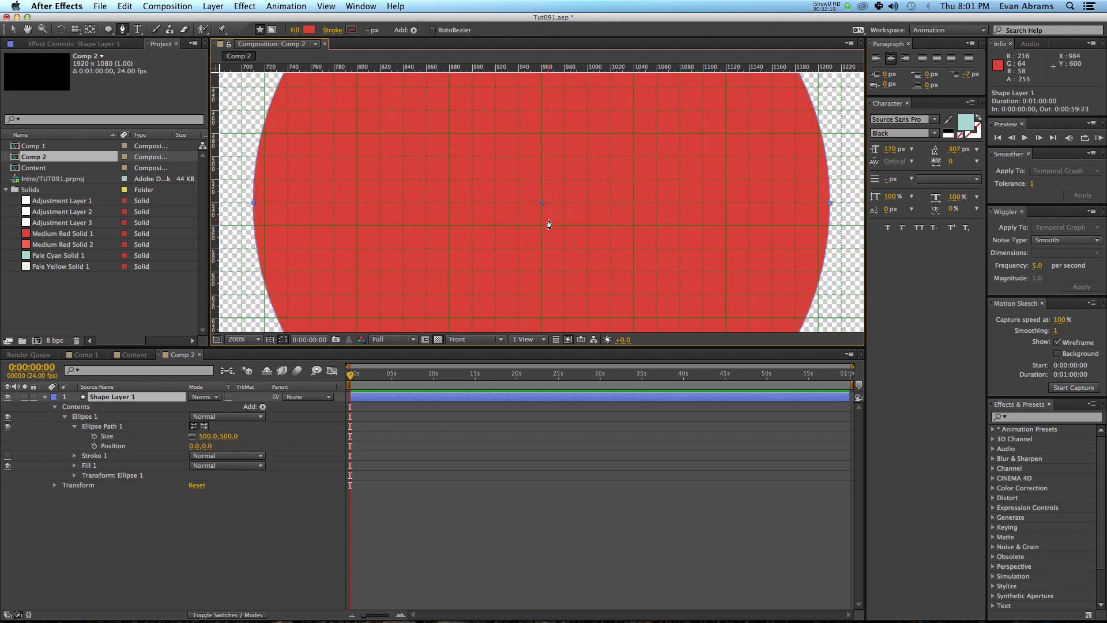
{"action": "left_click", "coordinate": [541, 203]}
{"action": "scroll", "coordinate": [584, 193], "scroll_direction": "down", "scroll_amount": 2}
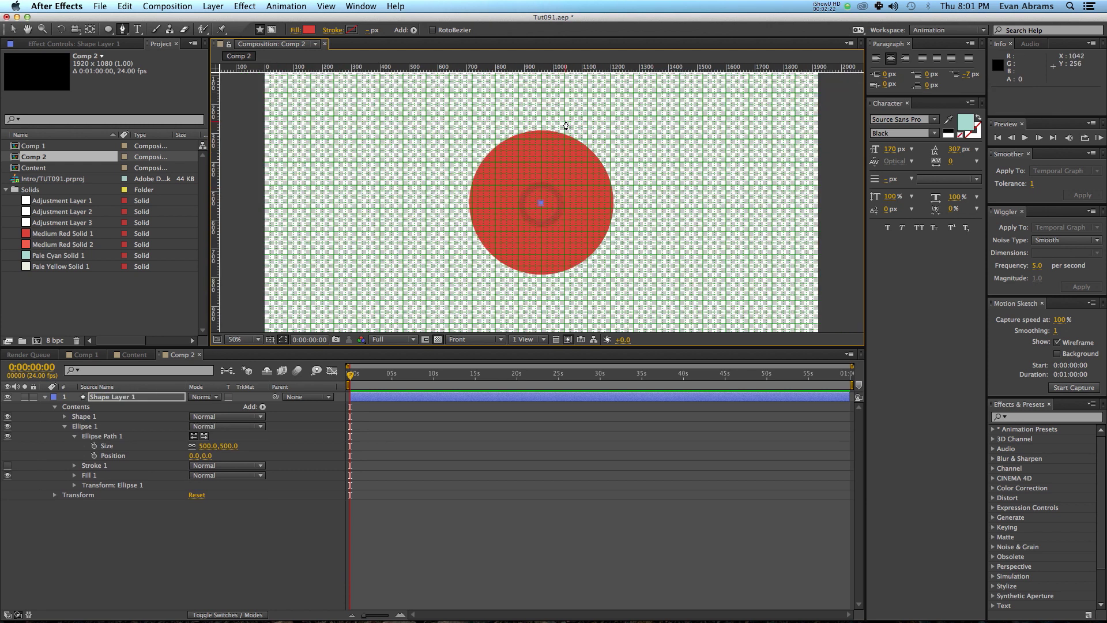
{"action": "left_click", "coordinate": [521, 115]}
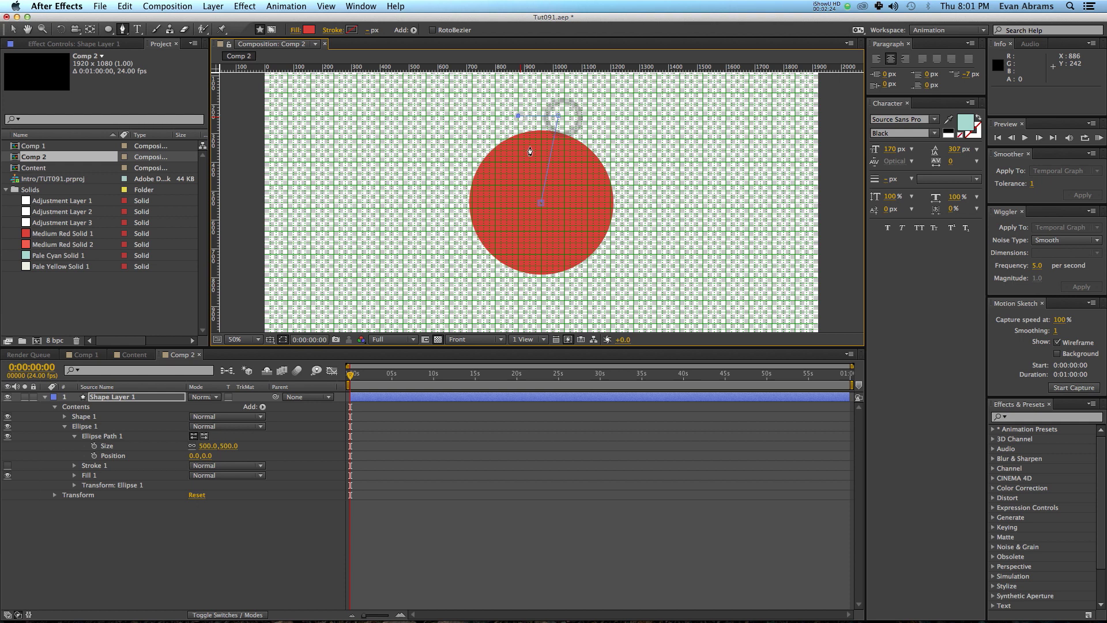
{"action": "left_click", "coordinate": [558, 116]}
{"action": "left_click", "coordinate": [542, 203]}
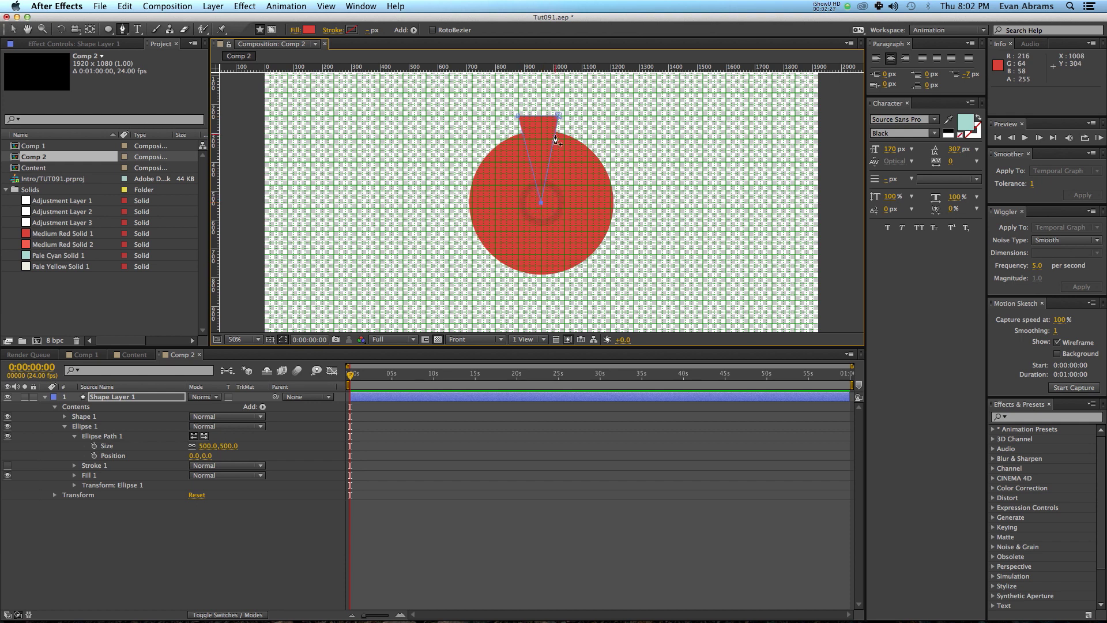
- Snap the wedge's vertices to the grid, with its tip at 960, 540 and its upper-left corner at 880, 240
{"action": "key", "text": "v"}
{"action": "left_click", "coordinate": [559, 117]}
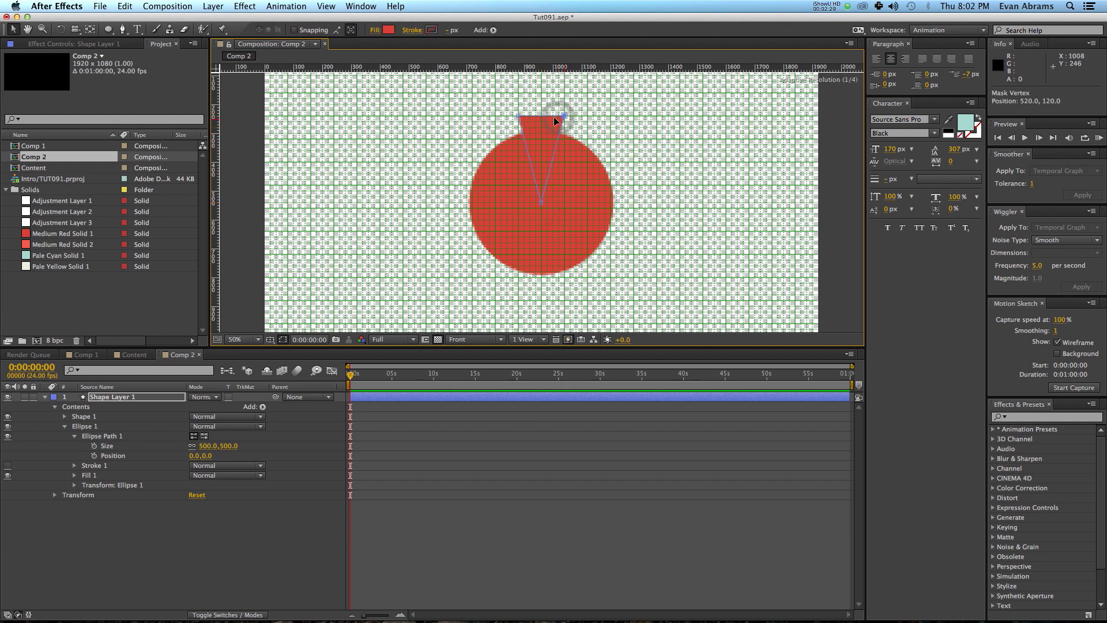
{"action": "key", "text": "period"}
{"action": "left_click", "coordinate": [542, 205]}
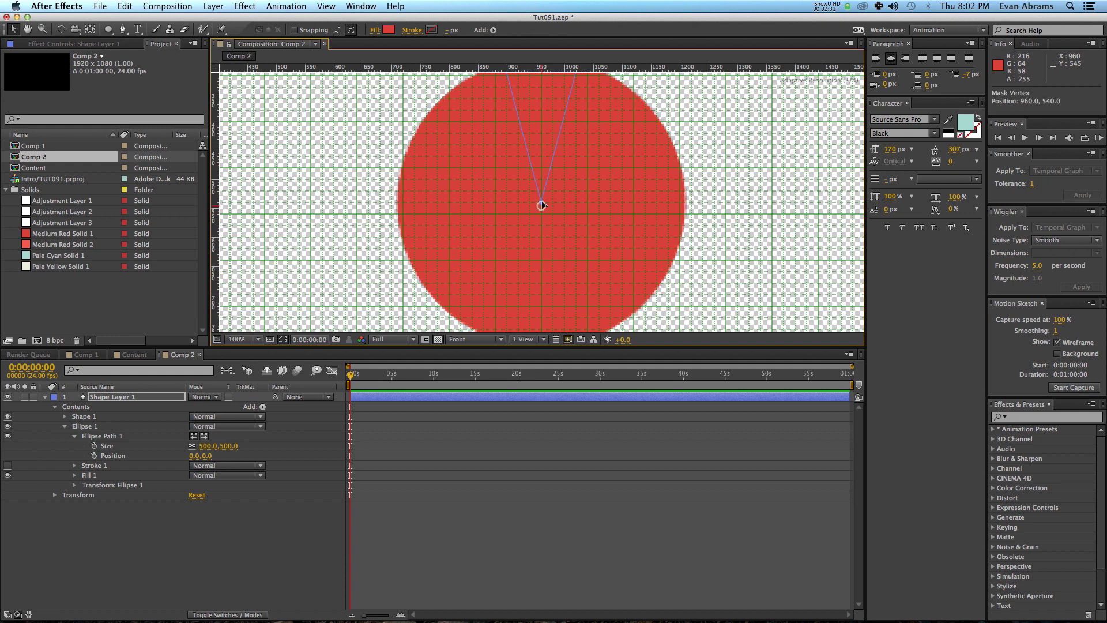
{"action": "left_click_drag", "start_coordinate": [546, 141], "coordinate": [558, 217]}
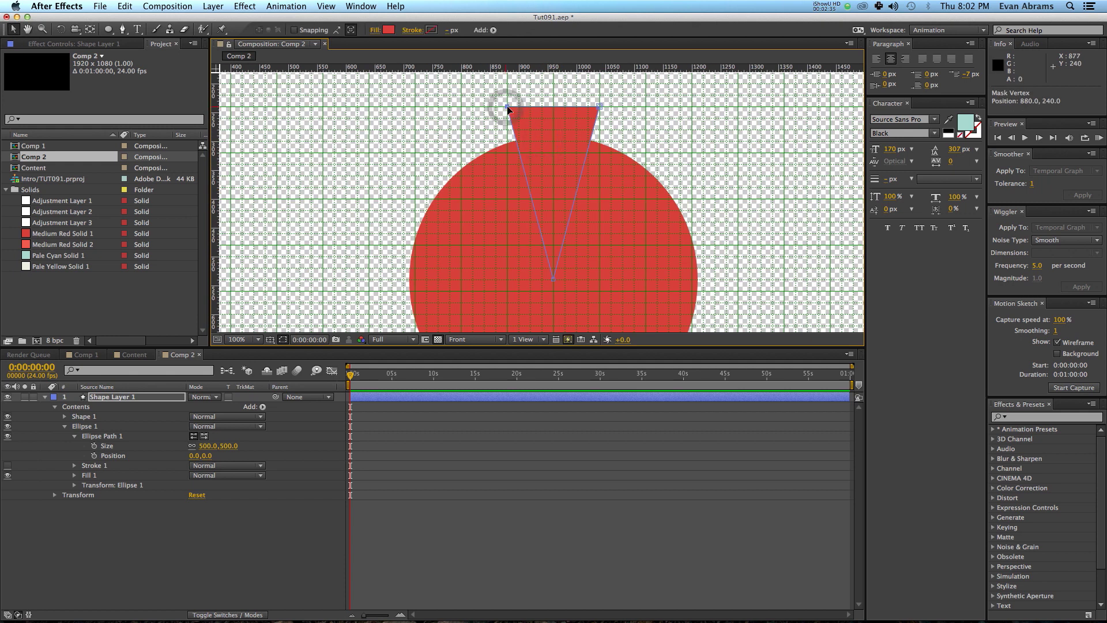
{"action": "left_click", "coordinate": [283, 545]}
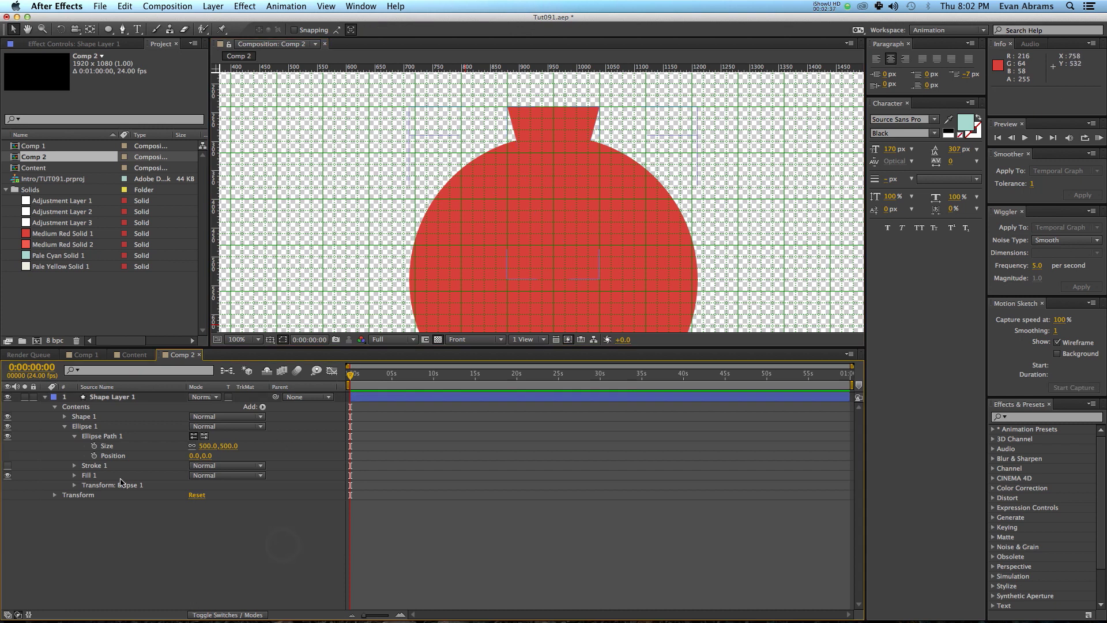
- Move Path 1 out of the Shape 1 group into the Ellipse 1 group, directly below Ellipse Path 1
{"action": "left_click", "coordinate": [81, 416]}
{"action": "left_click", "coordinate": [64, 416]}
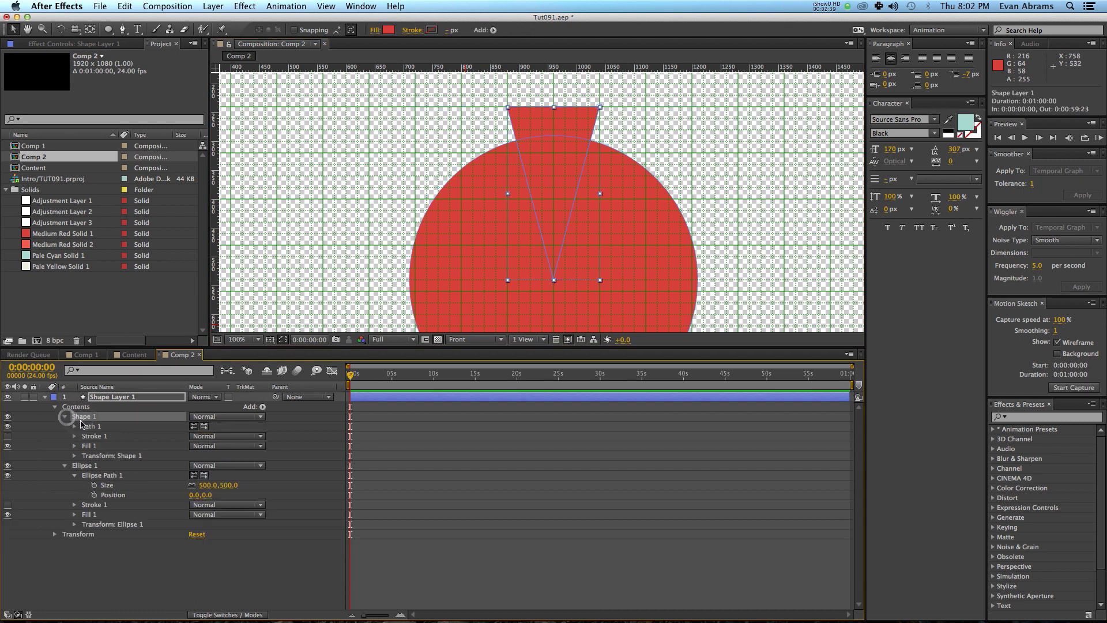
{"action": "left_click", "coordinate": [85, 426]}
{"action": "left_click_drag", "start_coordinate": [84, 426], "coordinate": [84, 505]}
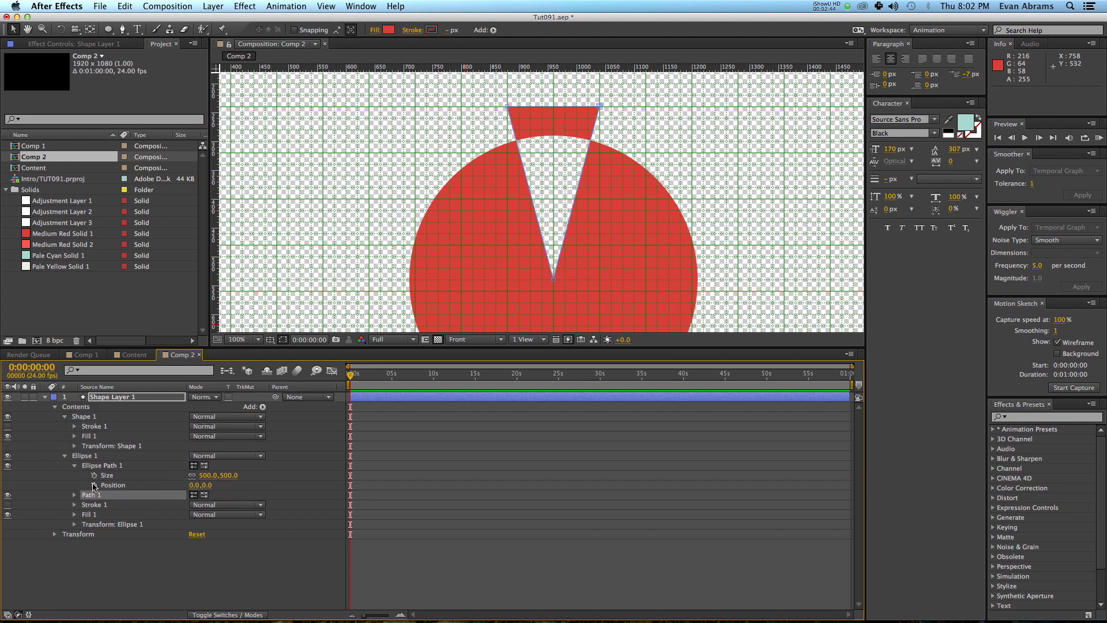
- Delete the leftover Shape 1 group and add a Merge Paths operator to the Ellipse 1 group
{"action": "left_click", "coordinate": [87, 416]}
{"action": "key", "text": "Delete"}
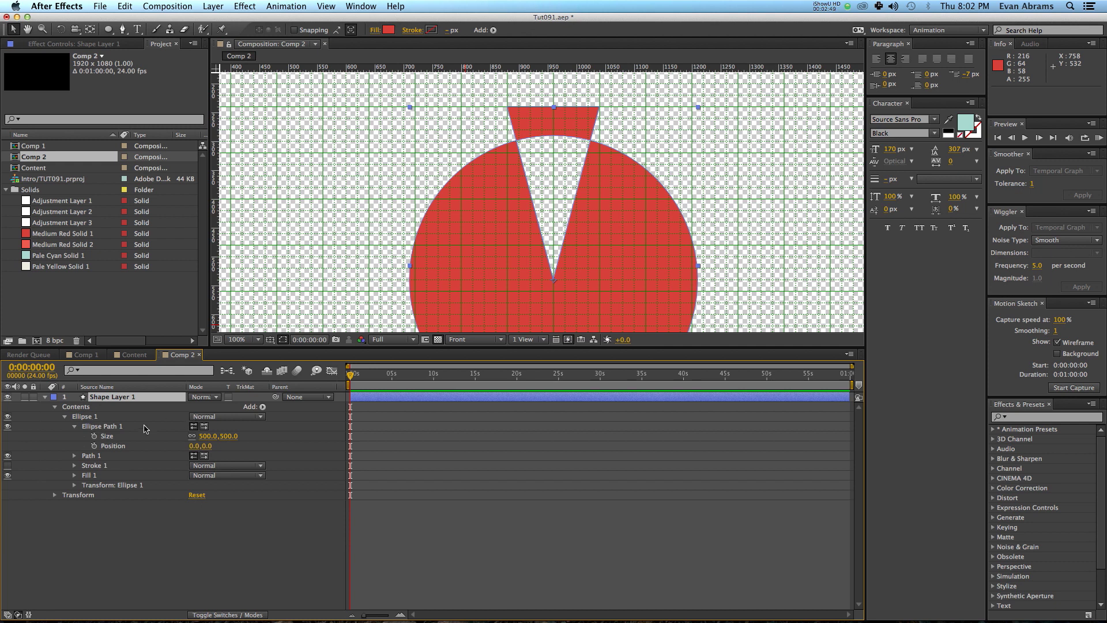
{"action": "left_click", "coordinate": [115, 416]}
{"action": "left_click", "coordinate": [263, 407]}
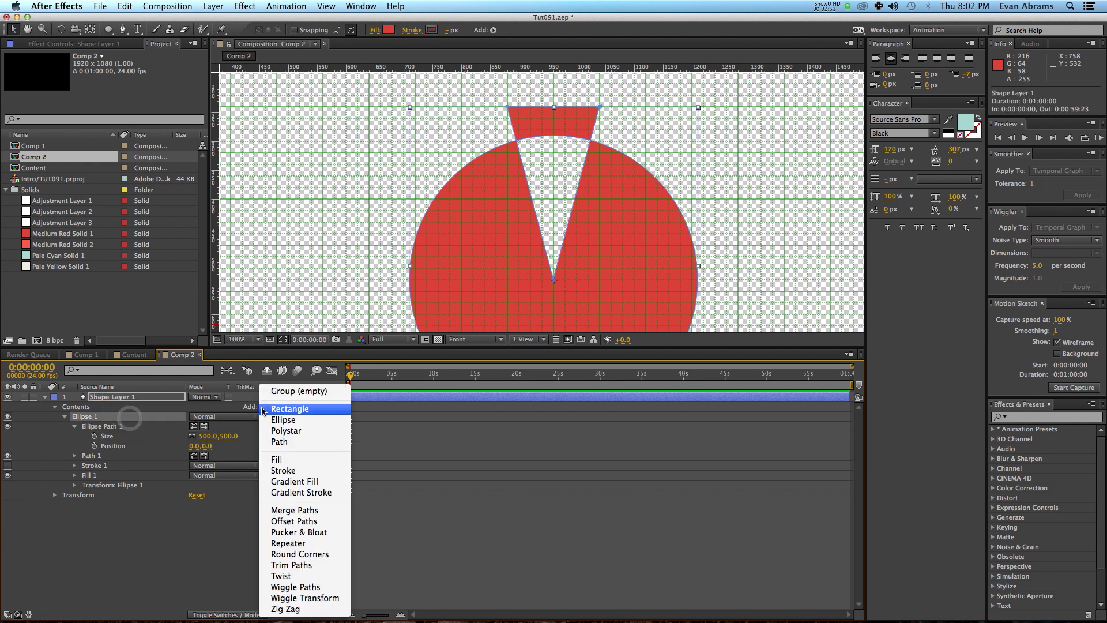
{"action": "left_click", "coordinate": [294, 510]}
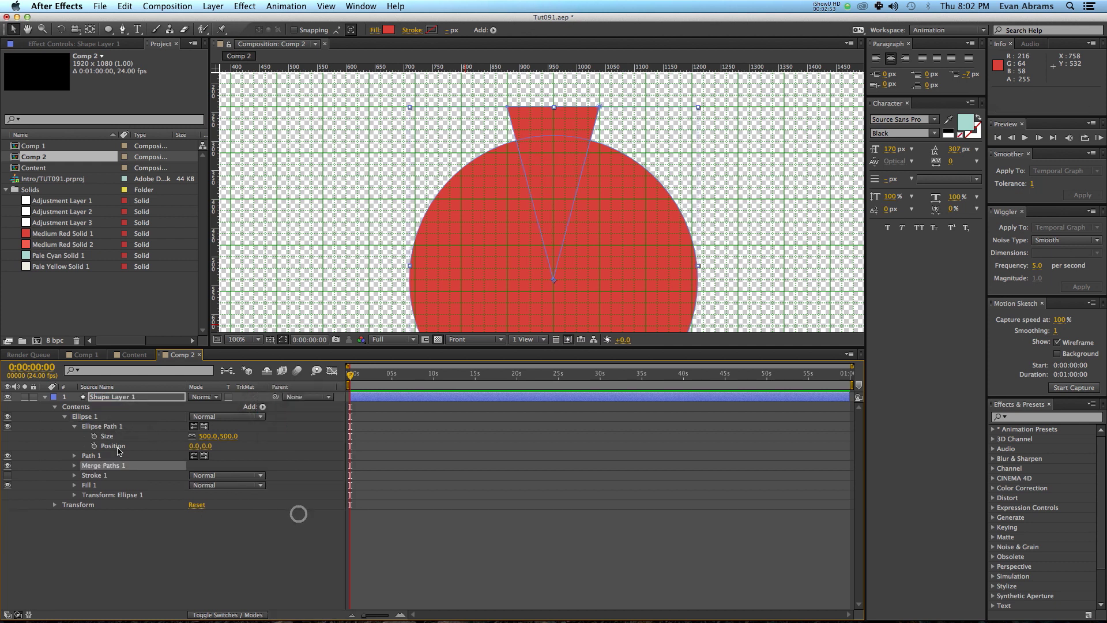
- Set the mode of Merge Paths 1 to Intersect
{"action": "left_click", "coordinate": [74, 467]}
{"action": "left_click", "coordinate": [199, 476]}
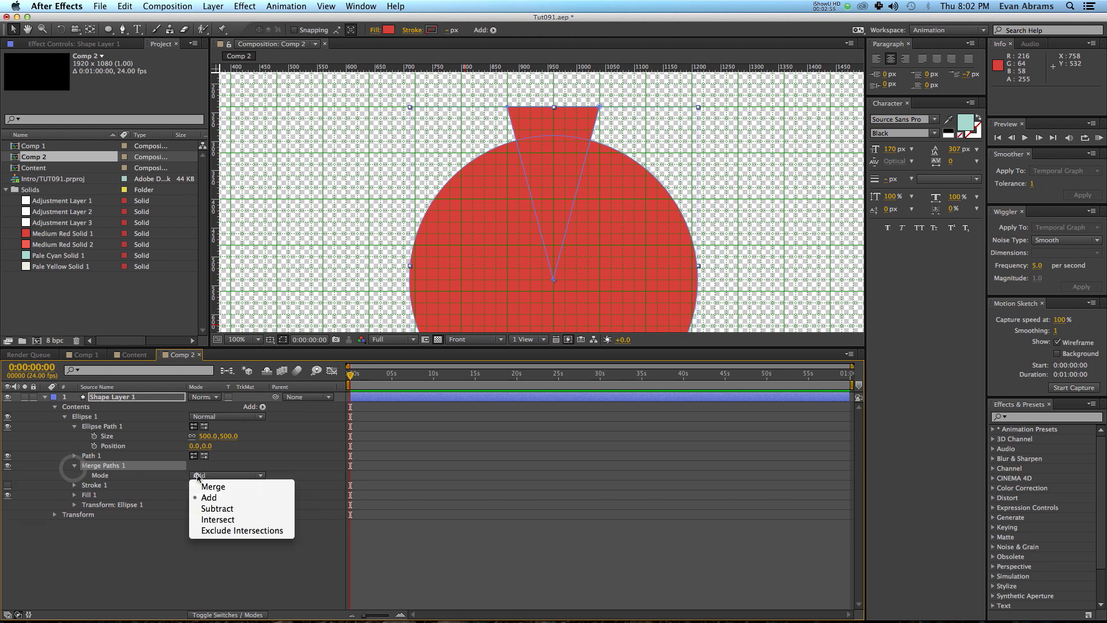
{"action": "left_click", "coordinate": [231, 520]}
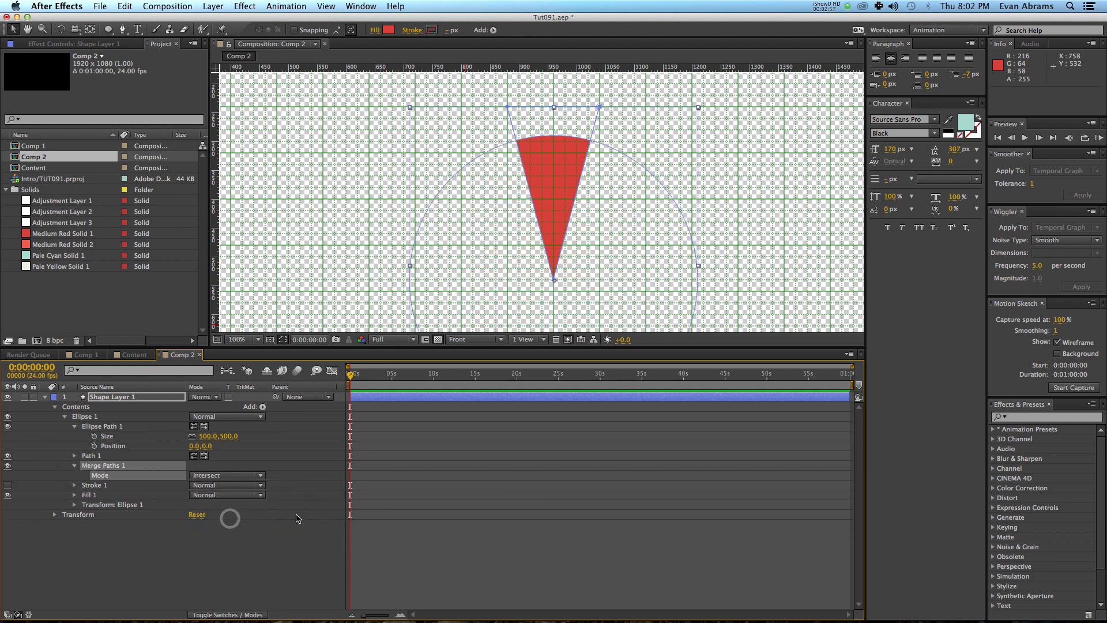
- Examine the ellipse path and wedge path outlines and the edges of the merged slice up close
{"action": "left_click", "coordinate": [103, 426]}
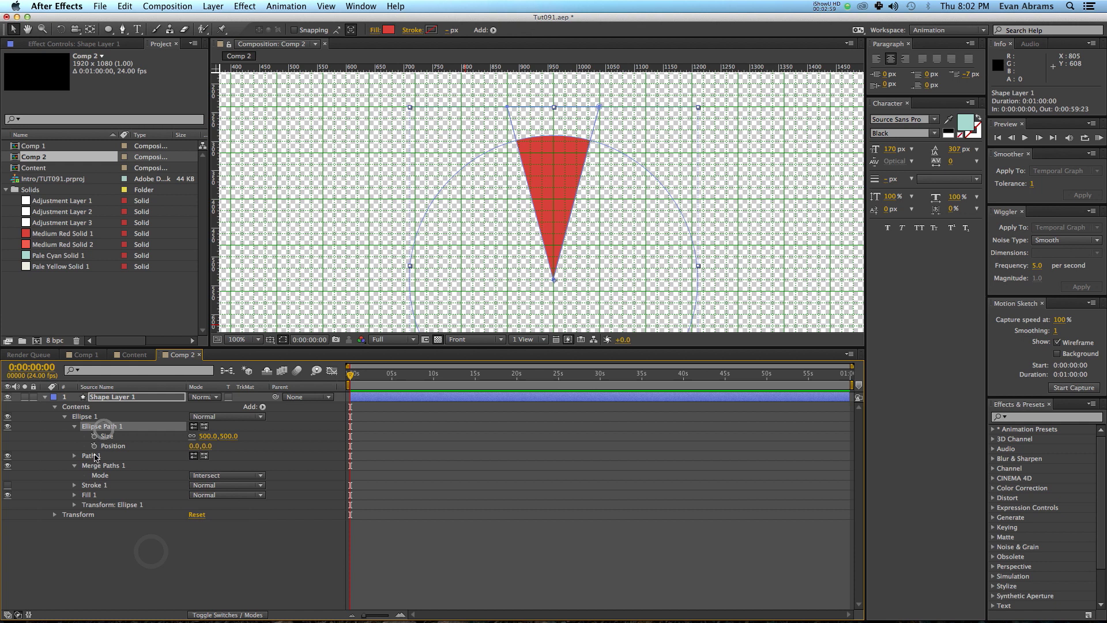
{"action": "left_click", "coordinate": [92, 456]}
{"action": "left_click", "coordinate": [152, 586]}
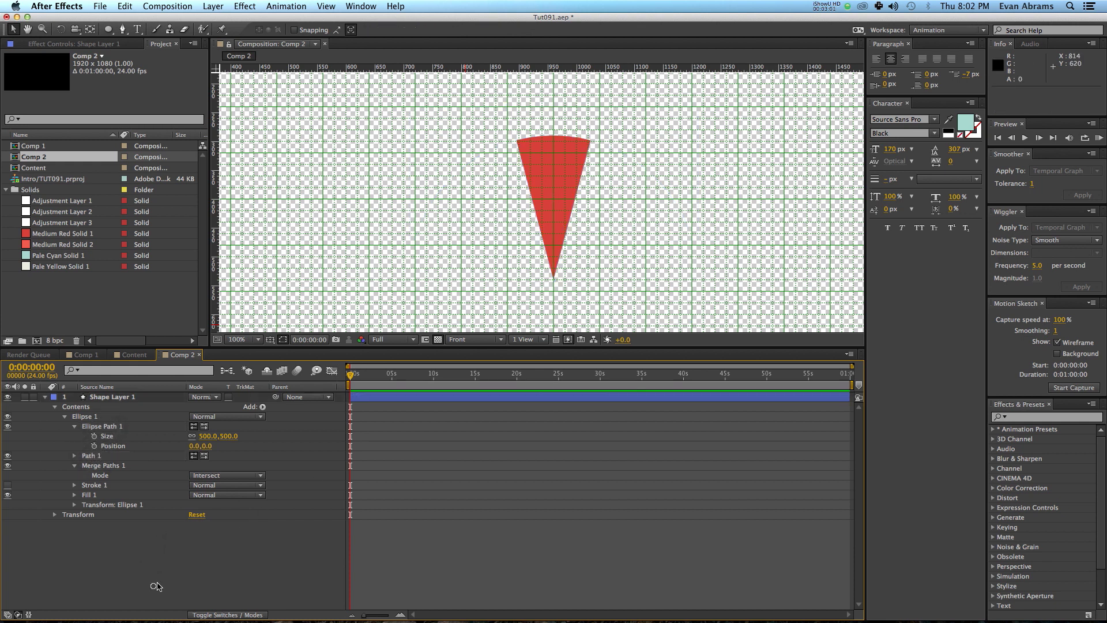
{"action": "scroll", "coordinate": [565, 236], "scroll_direction": "down", "scroll_amount": 2}
{"action": "left_click", "coordinate": [564, 205]}
{"action": "scroll", "coordinate": [556, 242], "scroll_direction": "up", "scroll_amount": 3}
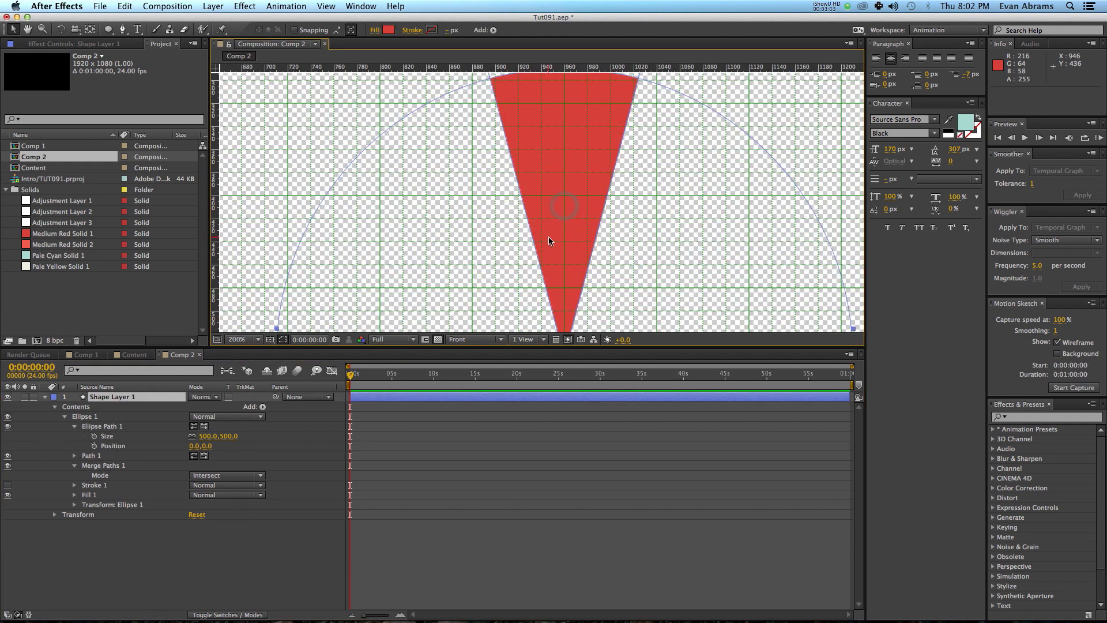
{"action": "scroll", "coordinate": [561, 252], "scroll_direction": "down", "scroll_amount": 3}
{"action": "left_click", "coordinate": [288, 521]}
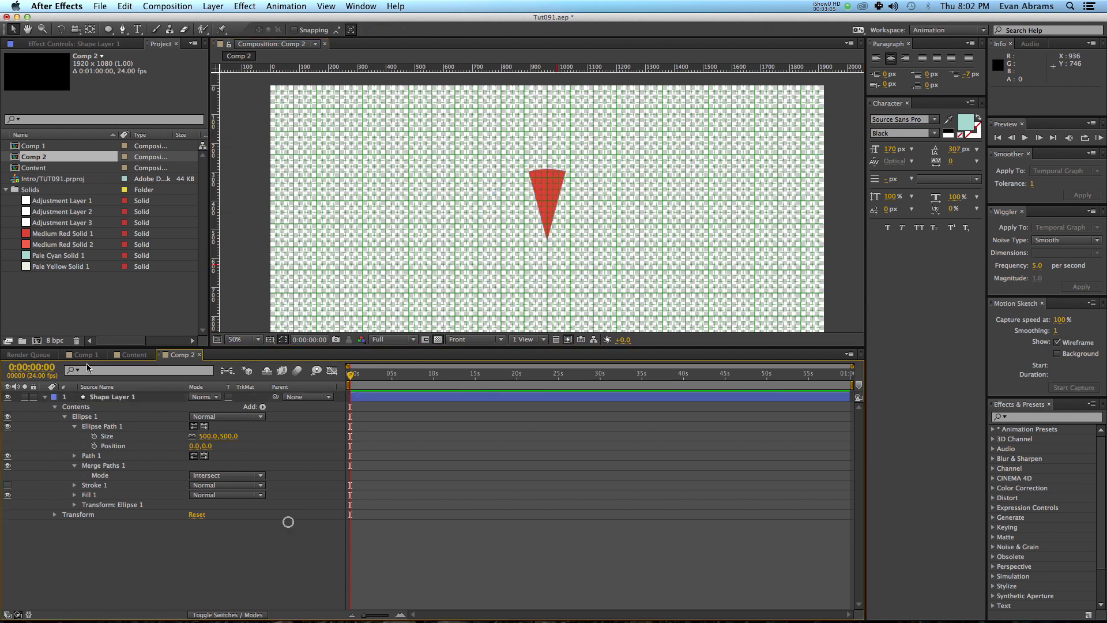
- Add a Repeater to Shape Layer 1's contents, outside the Ellipse 1 group
{"action": "left_click", "coordinate": [112, 399]}
{"action": "left_click", "coordinate": [236, 525]}
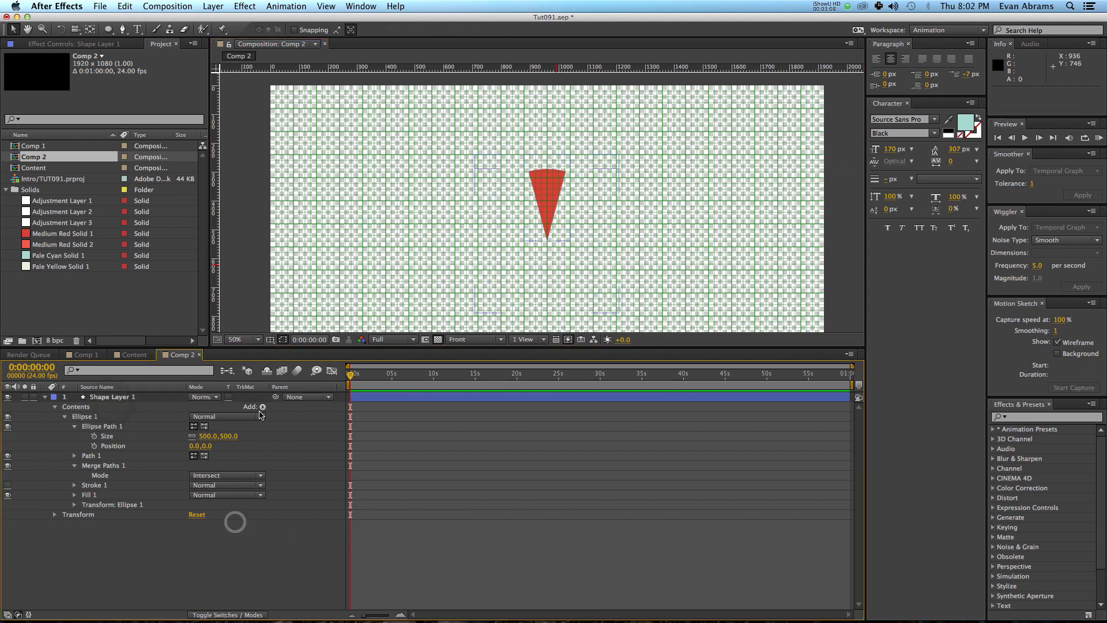
{"action": "left_click", "coordinate": [262, 406]}
{"action": "left_click", "coordinate": [288, 543]}
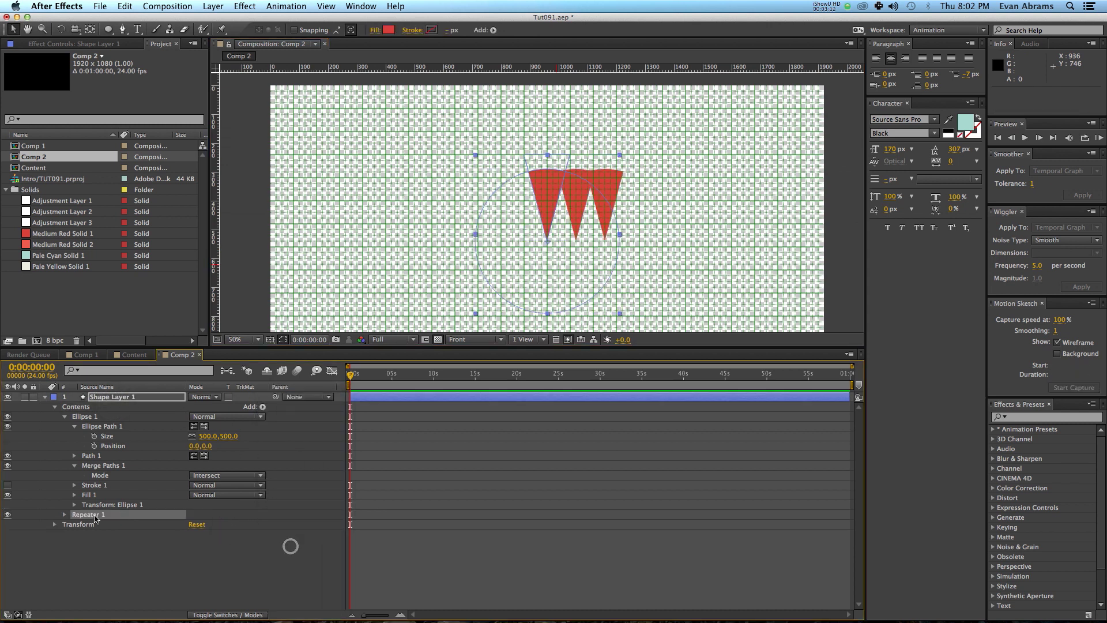
- Set the Position in Repeater 1's transform settings to 0, 0
{"action": "left_click", "coordinate": [64, 514]}
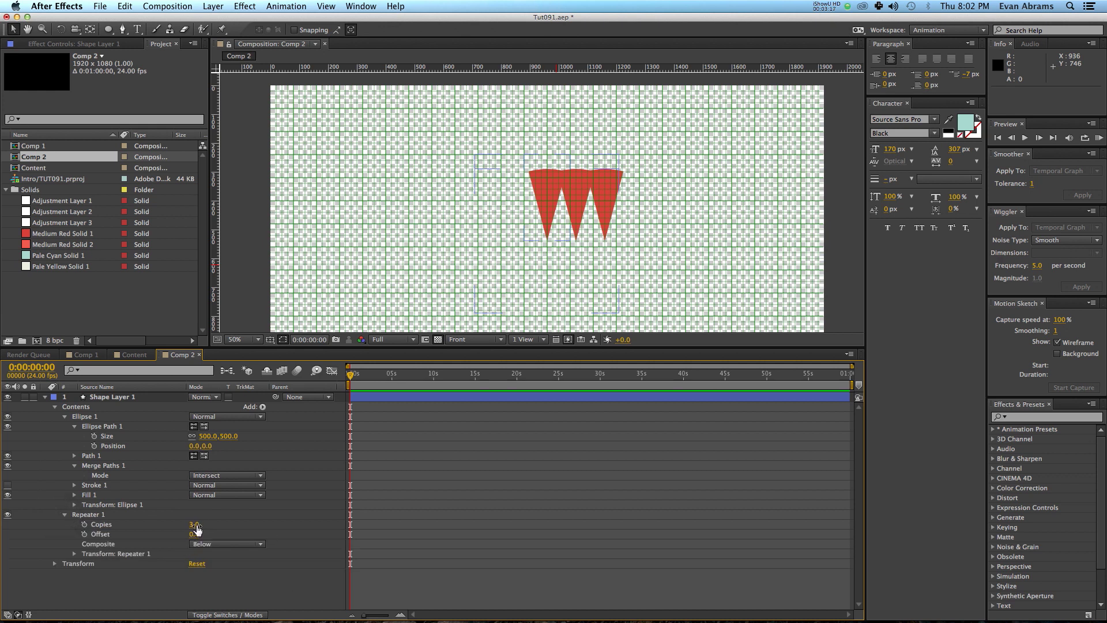
{"action": "left_click", "coordinate": [74, 555]}
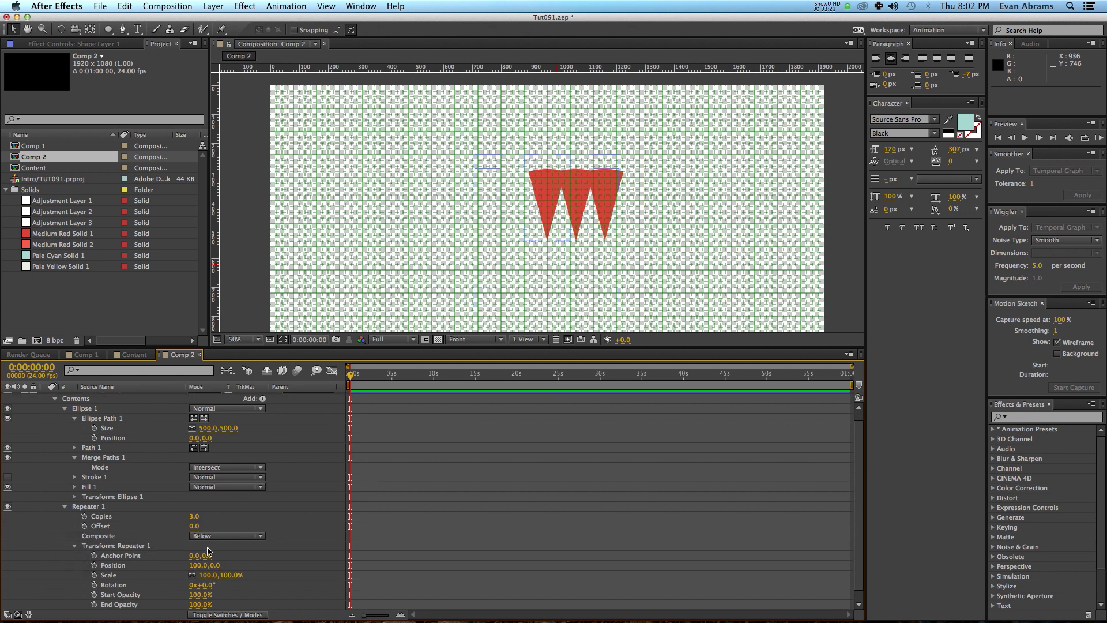
{"action": "scroll", "coordinate": [185, 572], "scroll_direction": "down", "scroll_amount": 1}
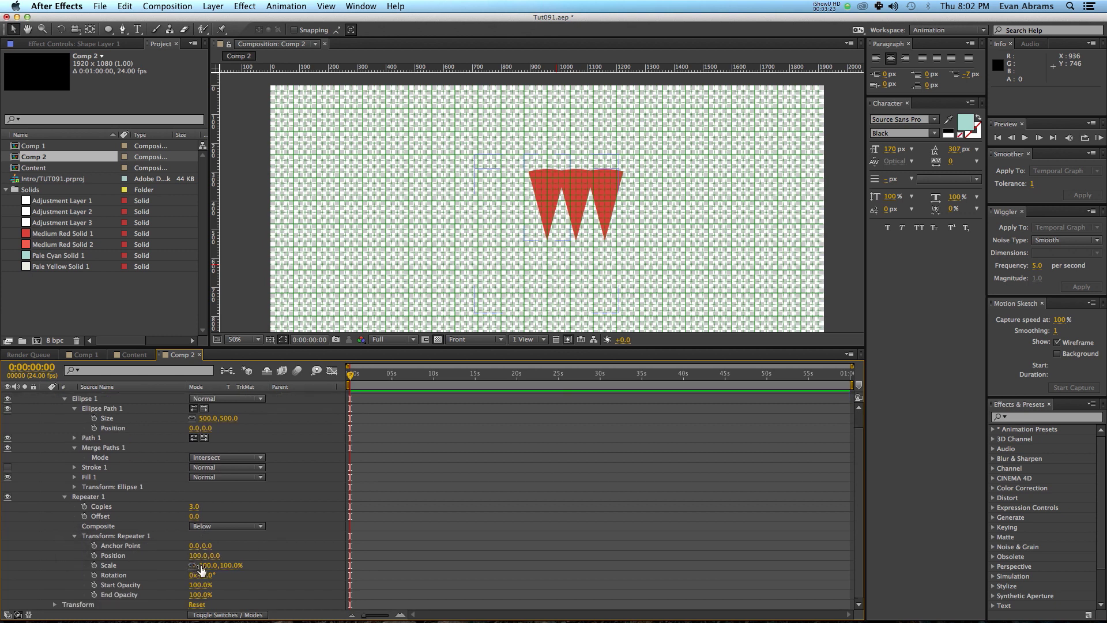
{"action": "type", "text": "0"}
{"action": "key", "text": "Return"}
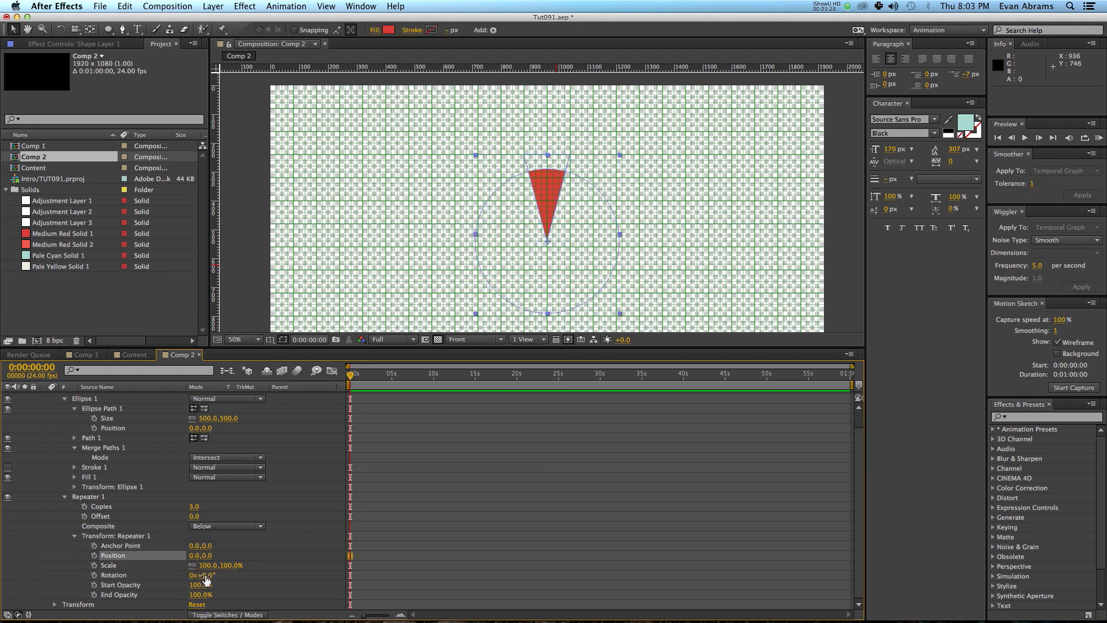
- Set the Repeater's Rotation to 29° and check how the fanned slices meet
{"action": "left_click_drag", "start_coordinate": [205, 575], "coordinate": [221, 575]}
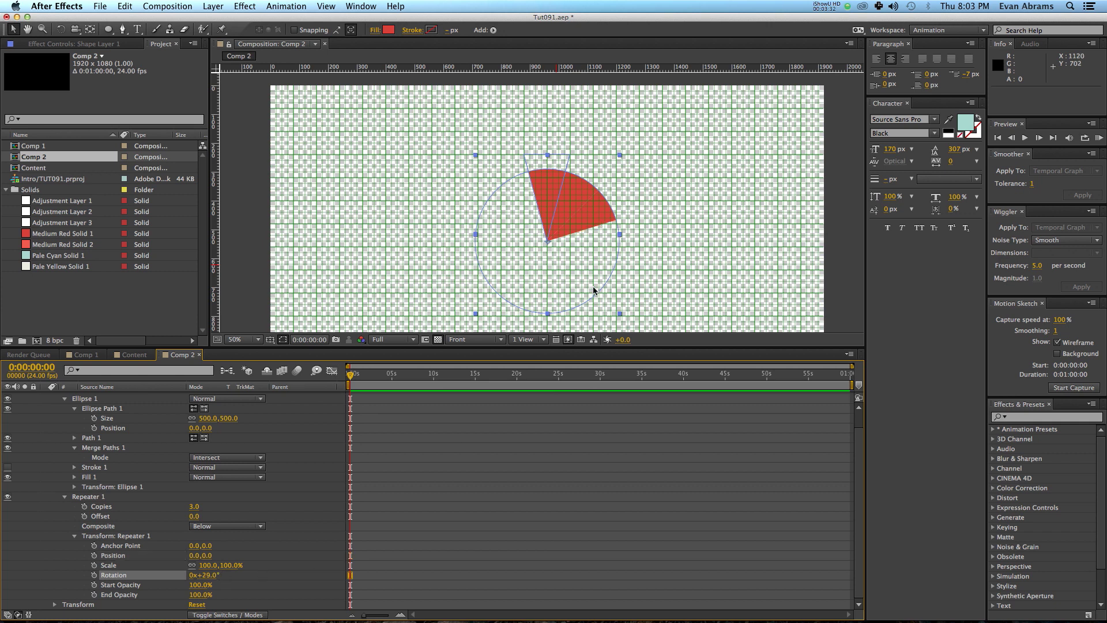
{"action": "key", "text": "period"}
{"action": "key", "text": "period"}
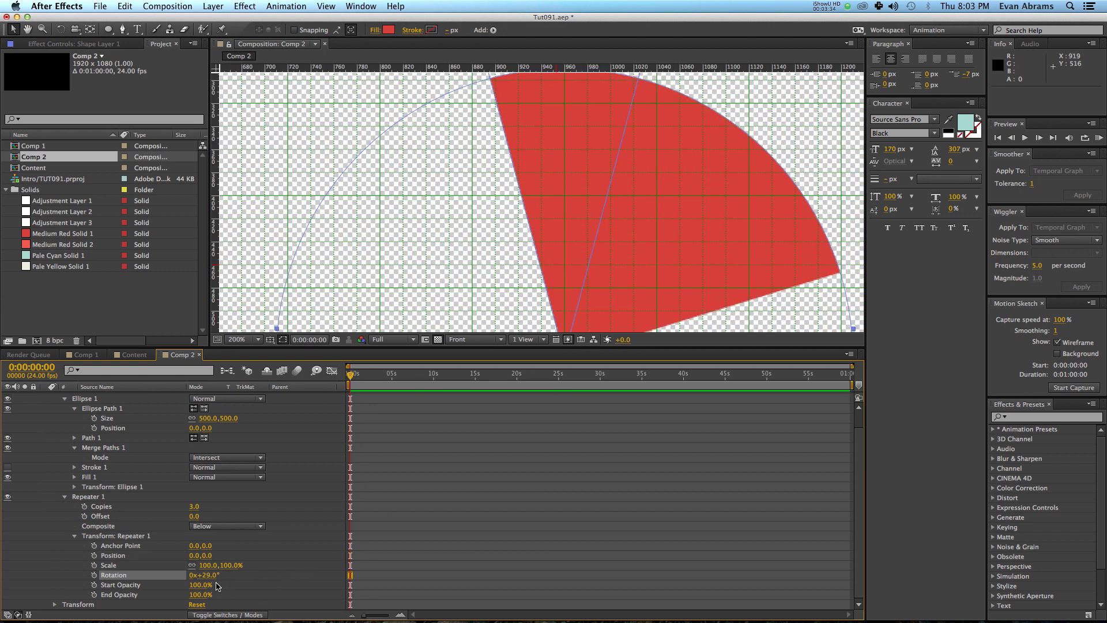
{"action": "key", "text": "comma"}
- Set the number of Repeater copies to 13 to fill the whole circle with slices
{"action": "left_click", "coordinate": [103, 536]}
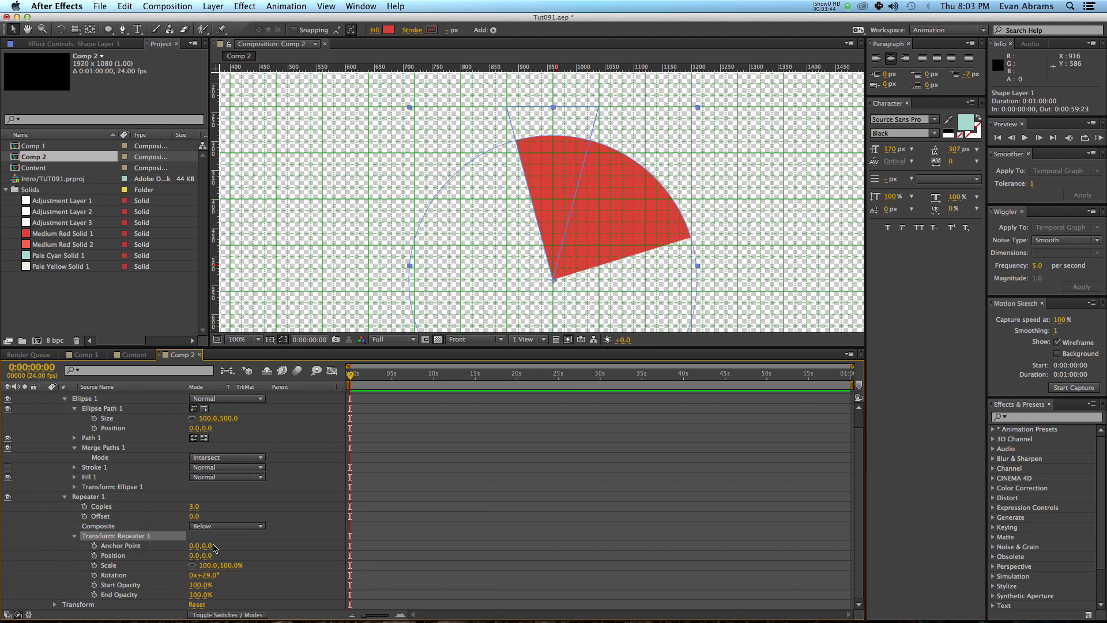
{"action": "left_click", "coordinate": [110, 565]}
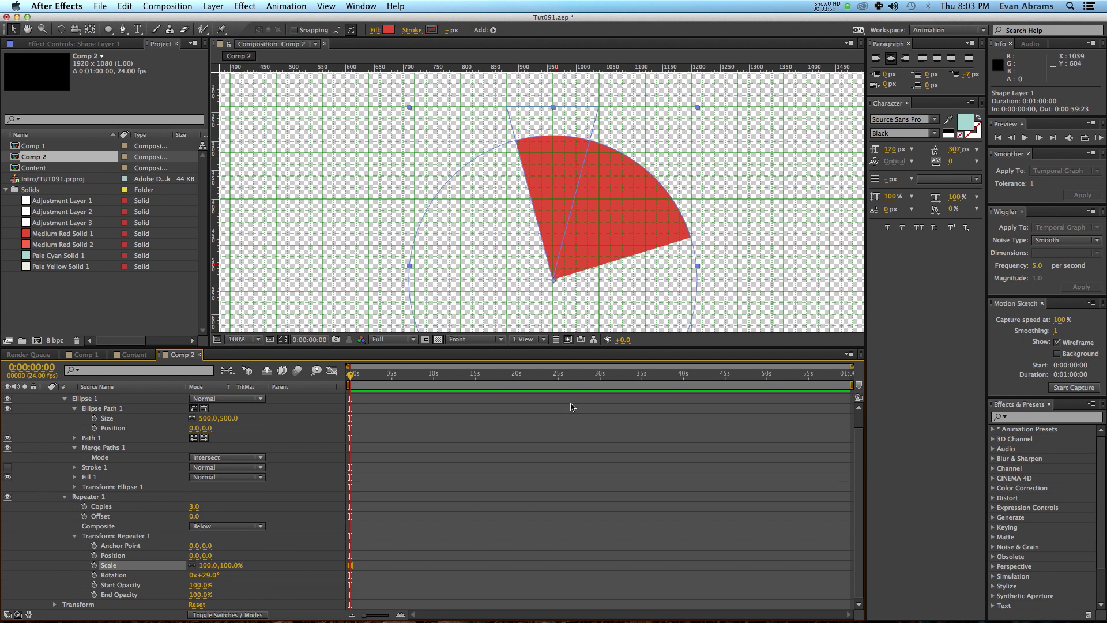
{"action": "left_click", "coordinate": [196, 506]}
{"action": "type", "text": "13"}
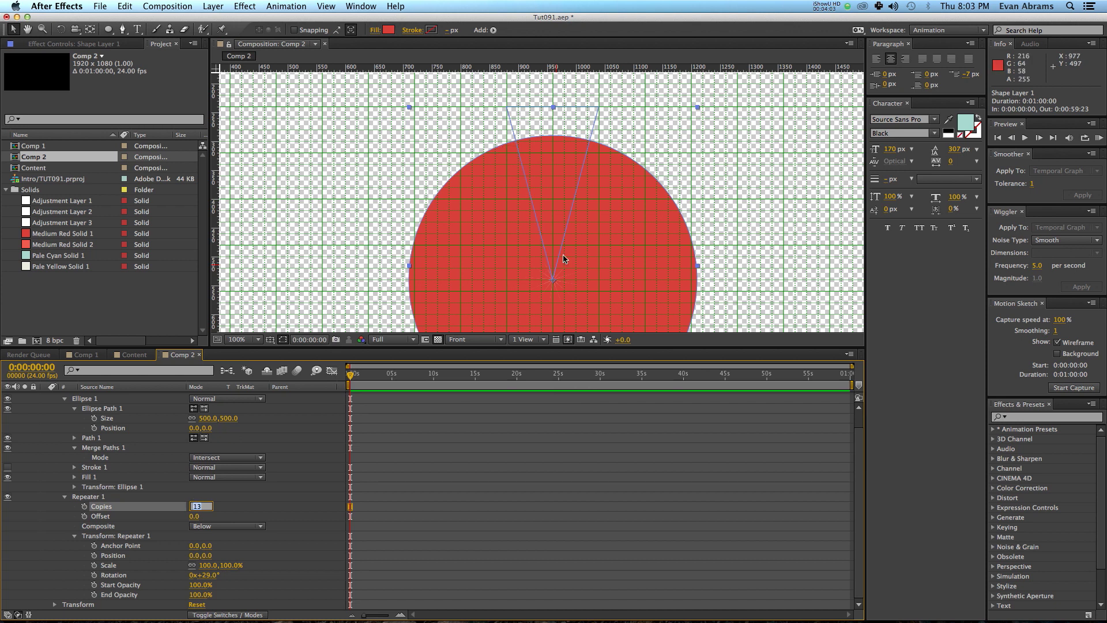
{"action": "scroll", "coordinate": [566, 257], "scroll_direction": "up", "scroll_amount": 1}
{"action": "key", "text": "Return"}
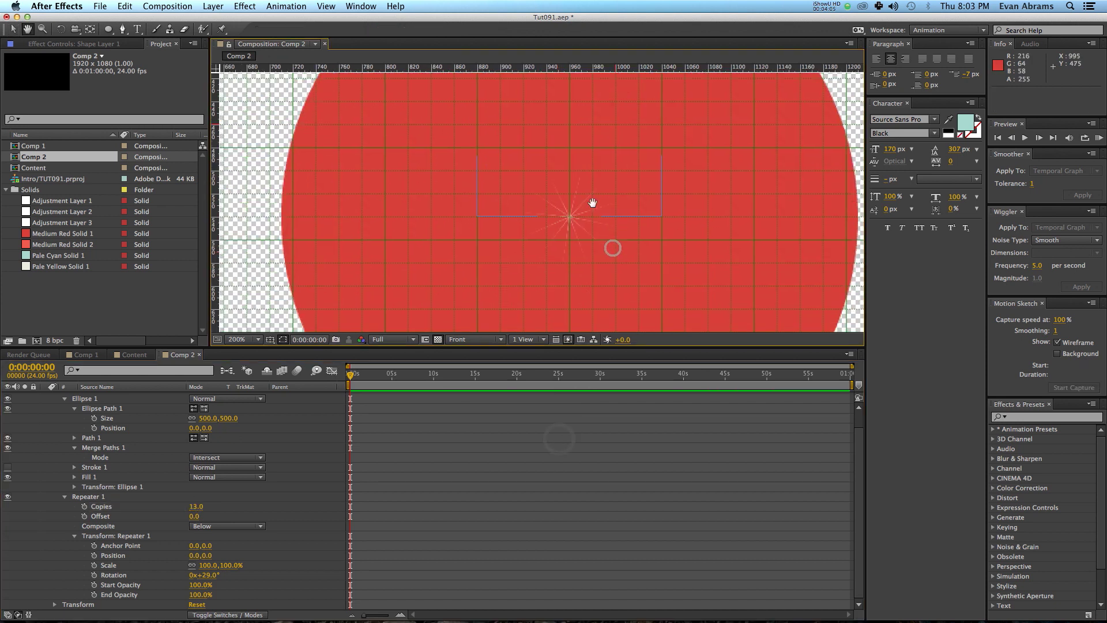
- Nudge the tip vertex of the Path 1 wedge down slightly to close the gaps at the circle's centre
{"action": "scroll", "coordinate": [586, 216], "scroll_direction": "up", "scroll_amount": 3}
{"action": "key", "text": "v"}
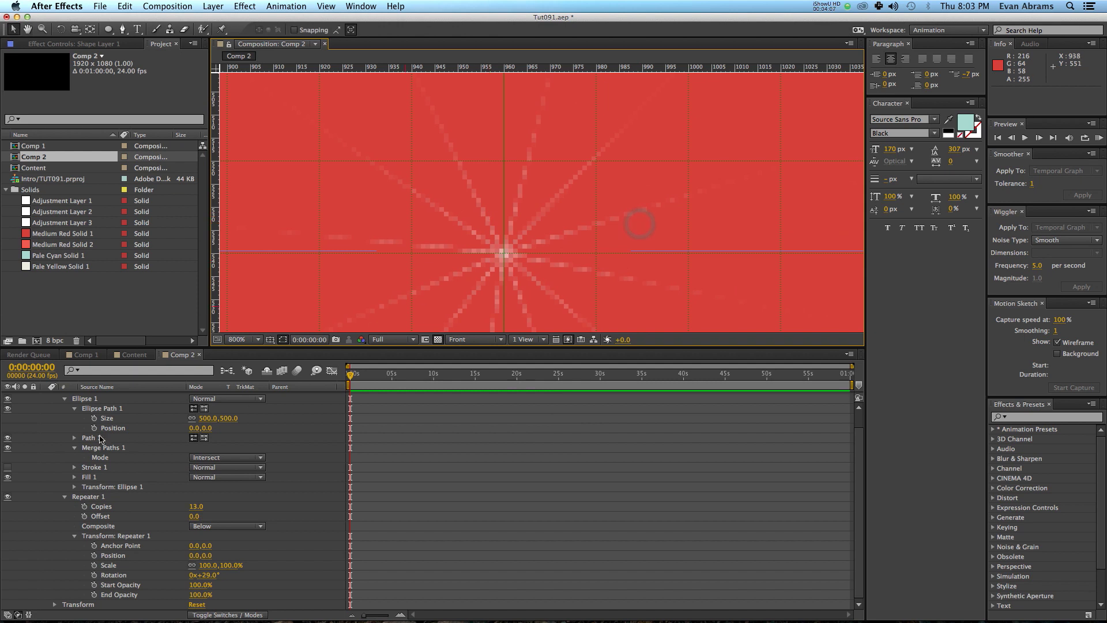
{"action": "left_click", "coordinate": [99, 438]}
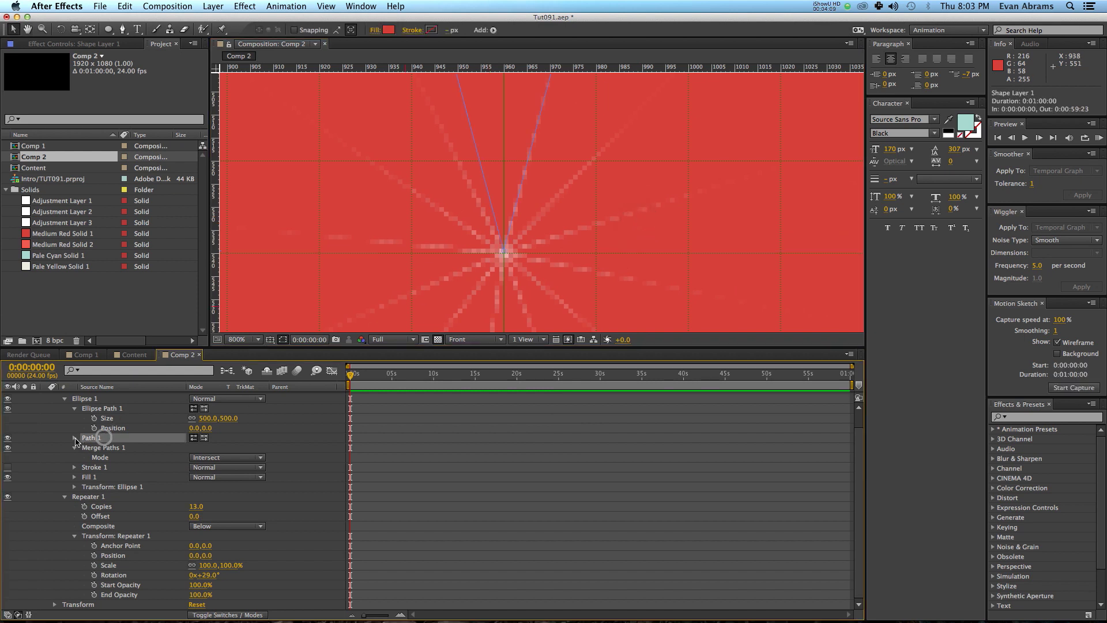
{"action": "left_click", "coordinate": [74, 437]}
{"action": "left_click", "coordinate": [503, 251]}
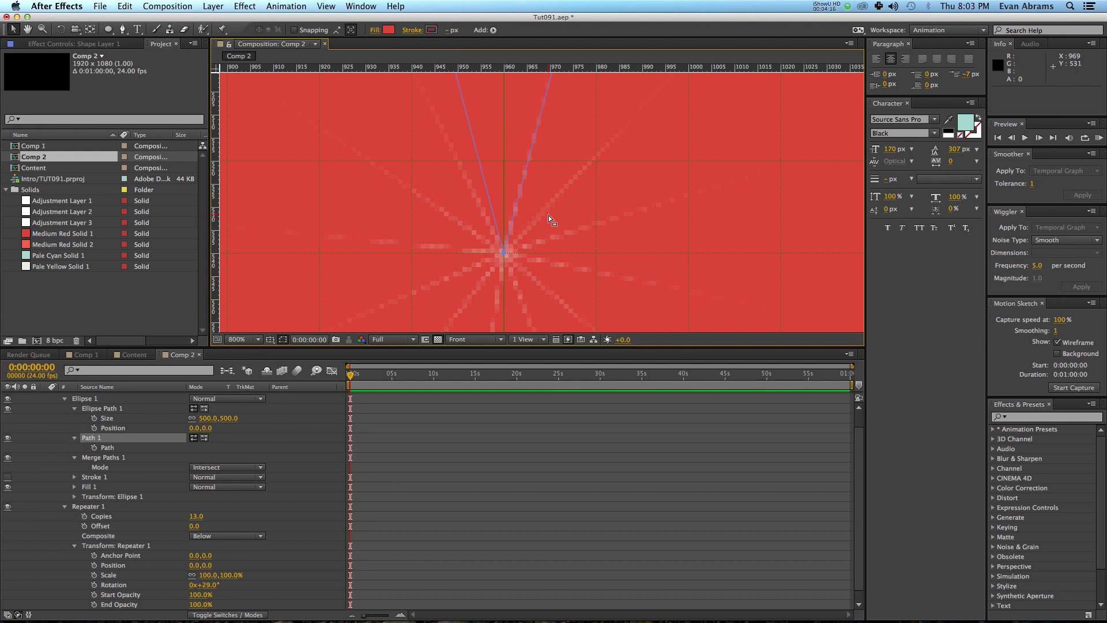
{"action": "key", "text": "Down"}
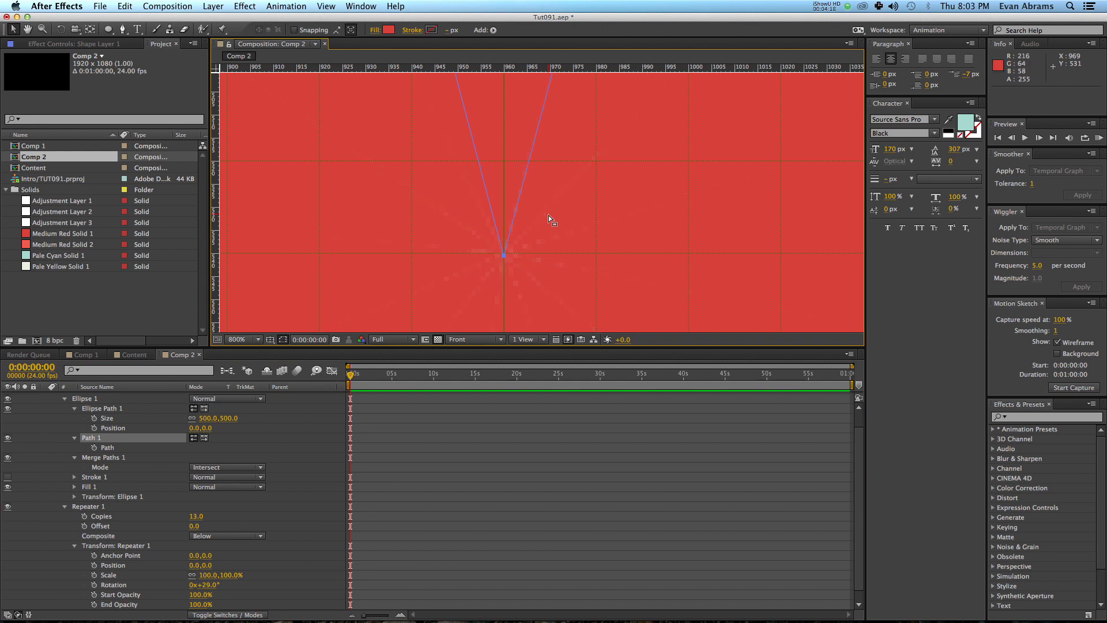
{"action": "key", "text": "Down"}
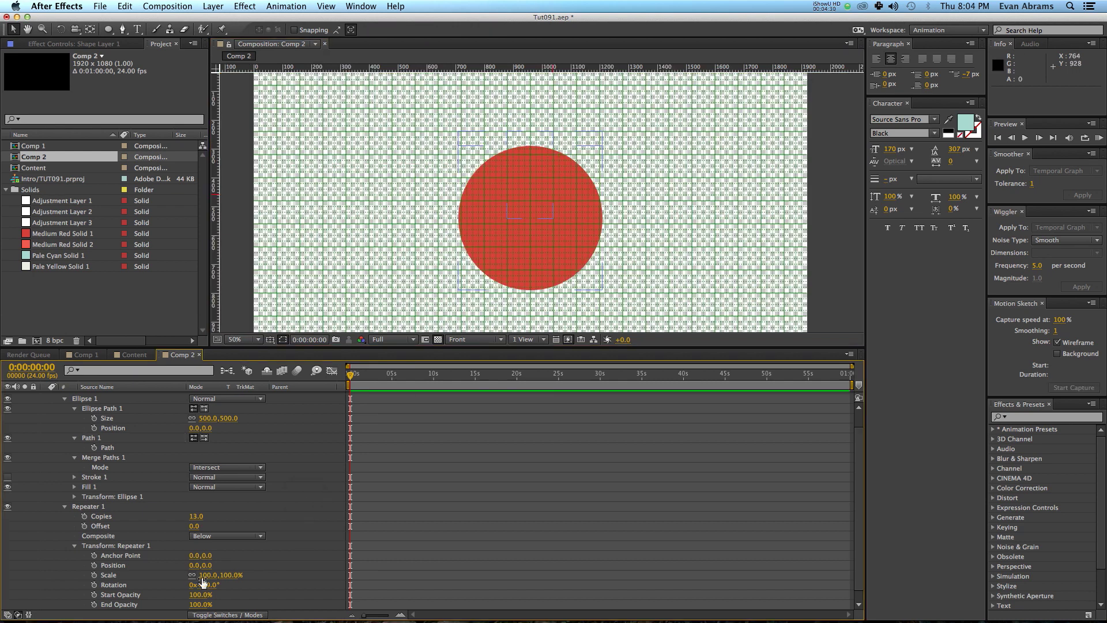
- Enable keyframing for the Repeater's Scale and set it to 0% at 0:00:00:00
{"action": "mouse_move", "coordinate": [203, 577]}
{"action": "left_mouse_down"}
{"action": "mouse_move", "coordinate": [214, 576]}
{"action": "mouse_move", "coordinate": [201, 583]}
{"action": "left_mouse_up"}
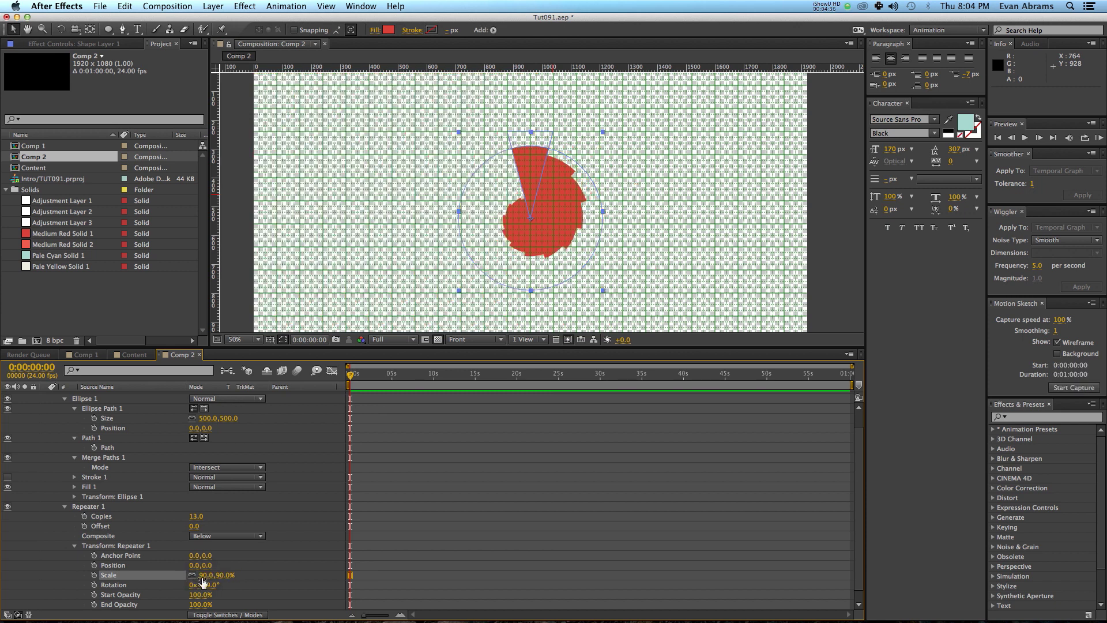
{"action": "mouse_move", "coordinate": [203, 582]}
{"action": "left_mouse_down"}
{"action": "mouse_move", "coordinate": [115, 580]}
{"action": "mouse_move", "coordinate": [195, 565]}
{"action": "left_mouse_up"}
{"action": "left_click", "coordinate": [94, 575]}
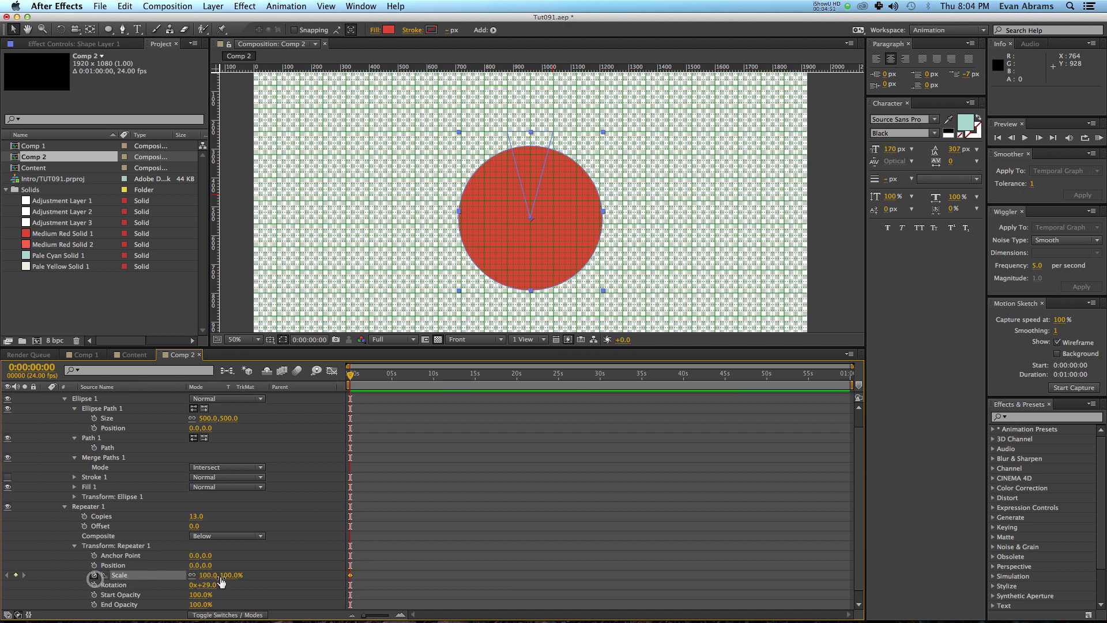
{"action": "left_click", "coordinate": [204, 575]}
{"action": "type", "text": "0"}
{"action": "key", "text": "Return"}
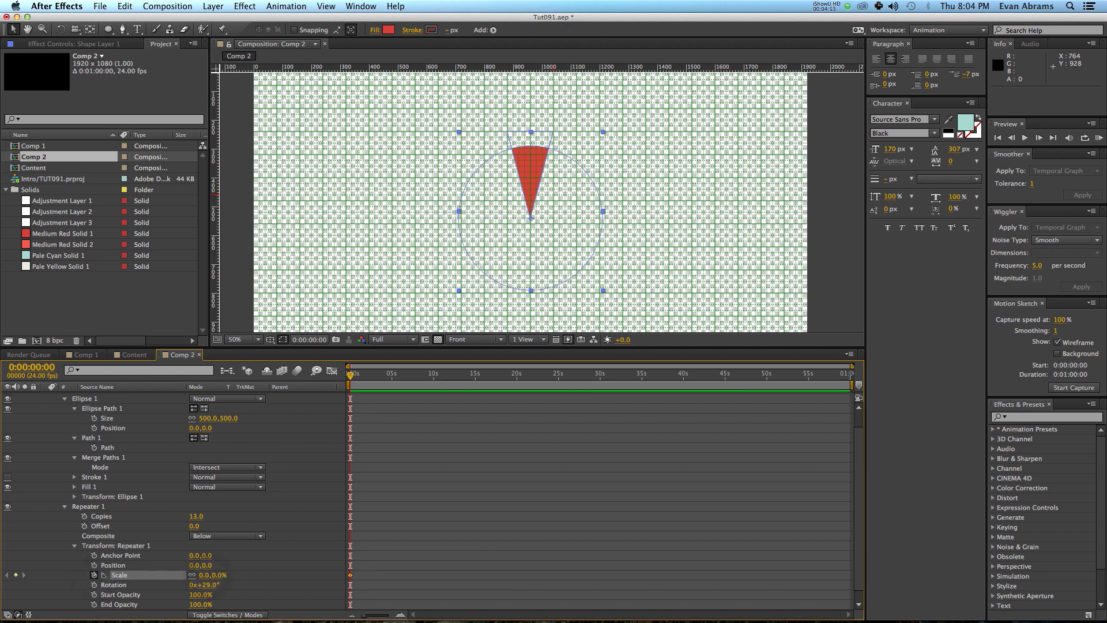
- Keyframe the Repeater's Scale at 100% at 0:00:01:06 and preview the animation from the start
{"action": "key", "text": "shift+Page_Down"}
{"action": "key", "text": "shift+Page_Down"}
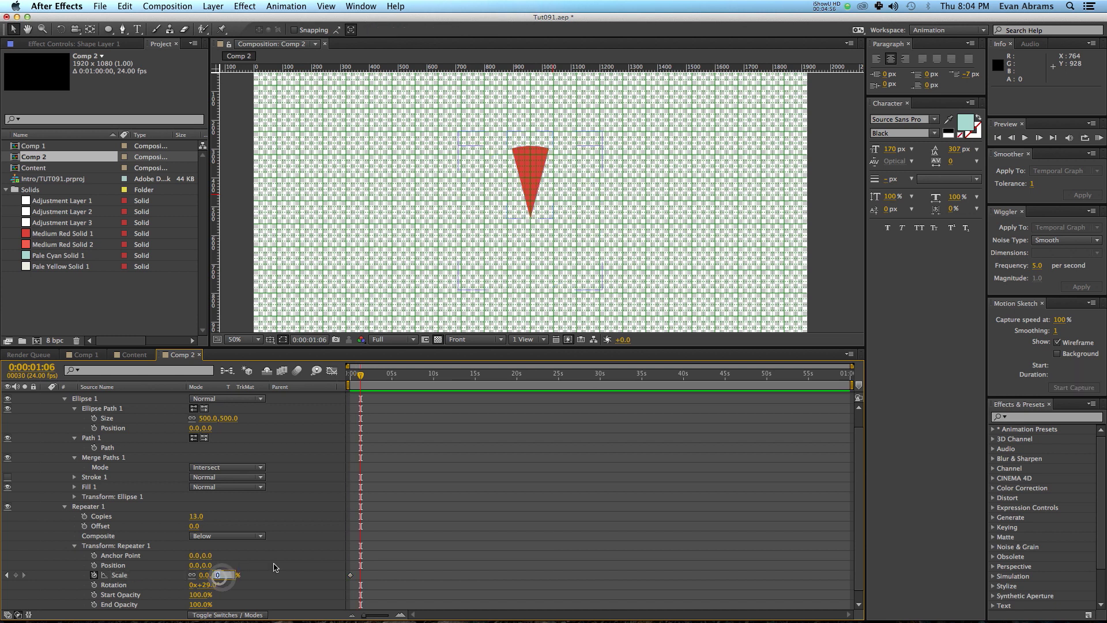
{"action": "left_click", "coordinate": [218, 575]}
{"action": "type", "text": "100"}
{"action": "key", "text": "Return"}
{"action": "left_click", "coordinate": [349, 376]}
{"action": "key", "text": "space"}
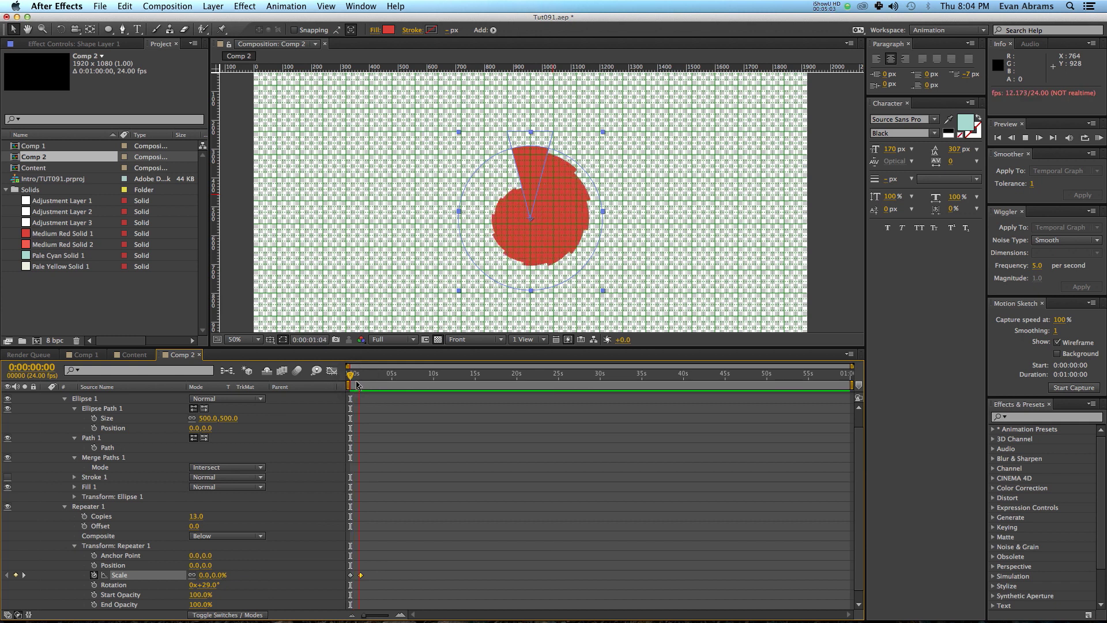
{"action": "key", "text": "space"}
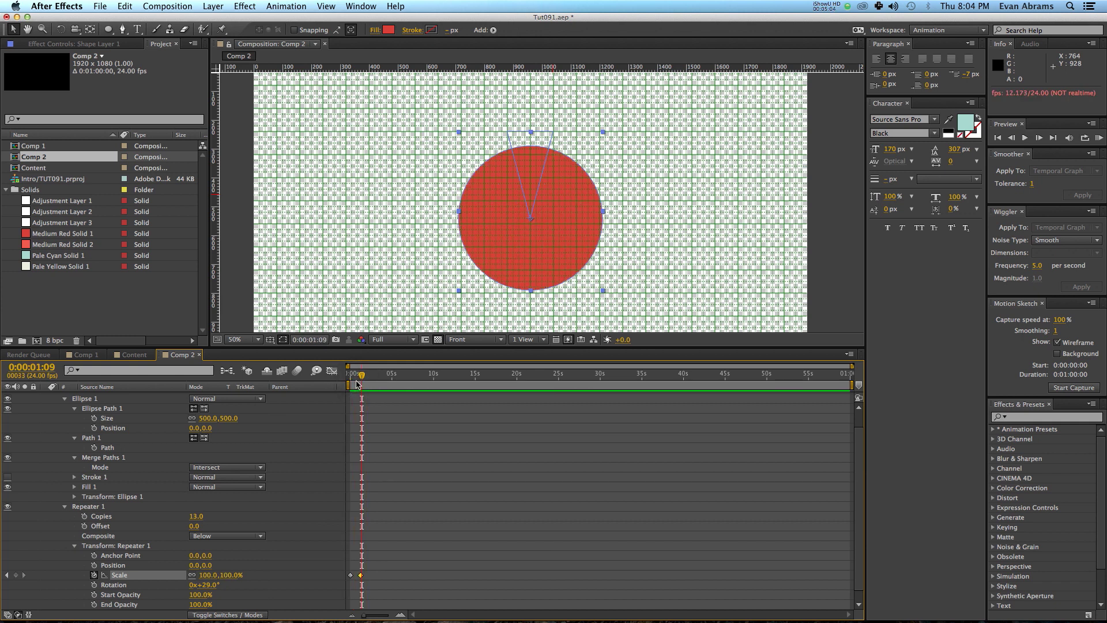
- Keyframe the Size of Ellipse Path 1 at 500, 500 at 0:00:01:06 and return to the start of the timeline
{"action": "scroll", "coordinate": [363, 403], "scroll_direction": "up", "scroll_amount": 2}
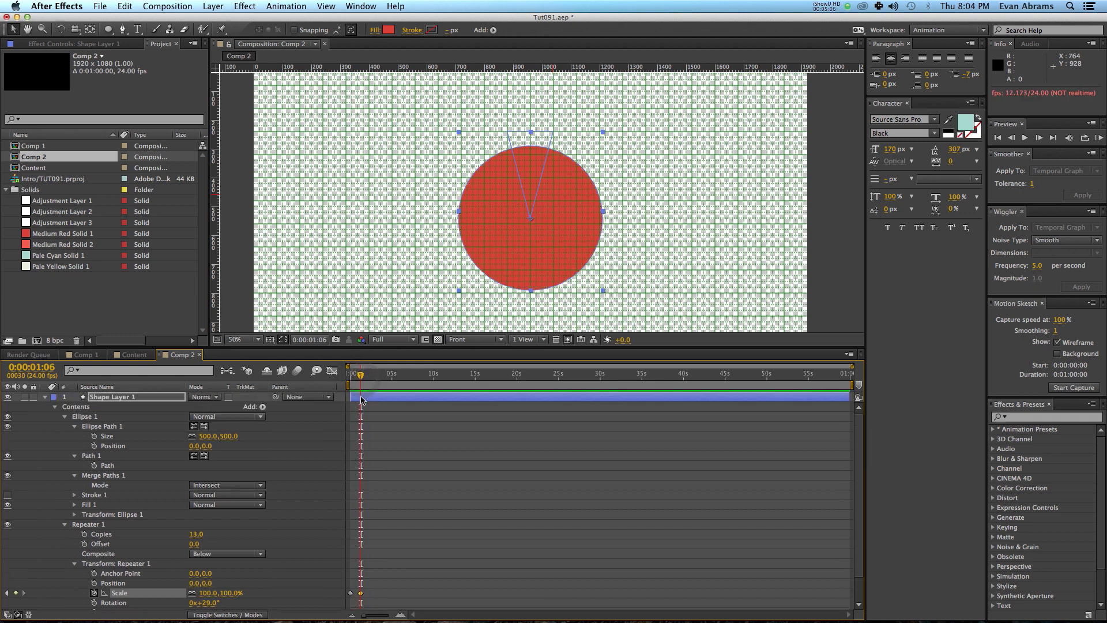
{"action": "left_click", "coordinate": [94, 436]}
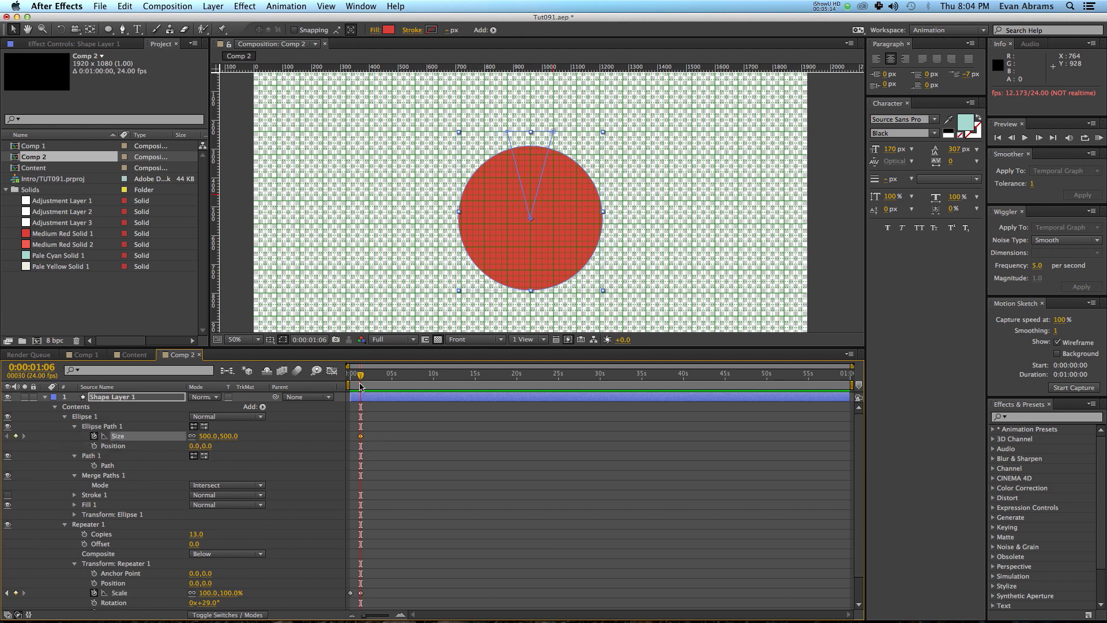
{"action": "left_click_drag", "start_coordinate": [361, 386], "coordinate": [352, 388]}
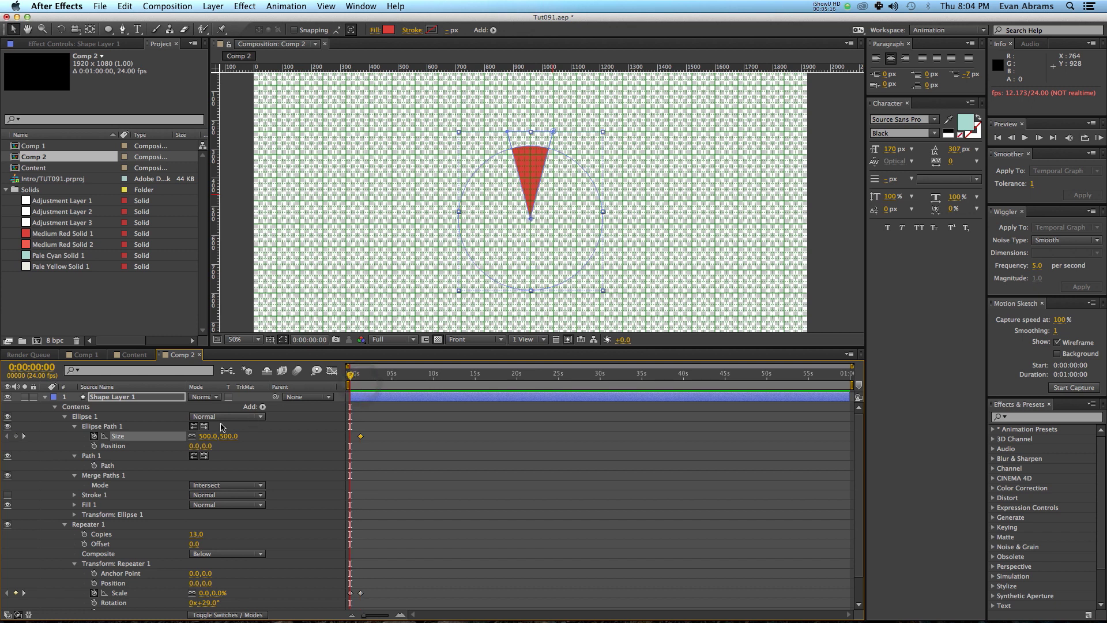
- Keyframe the Size of Ellipse Path 1 at 0, 0 at 0:00:00:00 and preview the animation
{"action": "left_click", "coordinate": [207, 436]}
{"action": "type", "text": "00"}
{"action": "key", "text": "Return"}
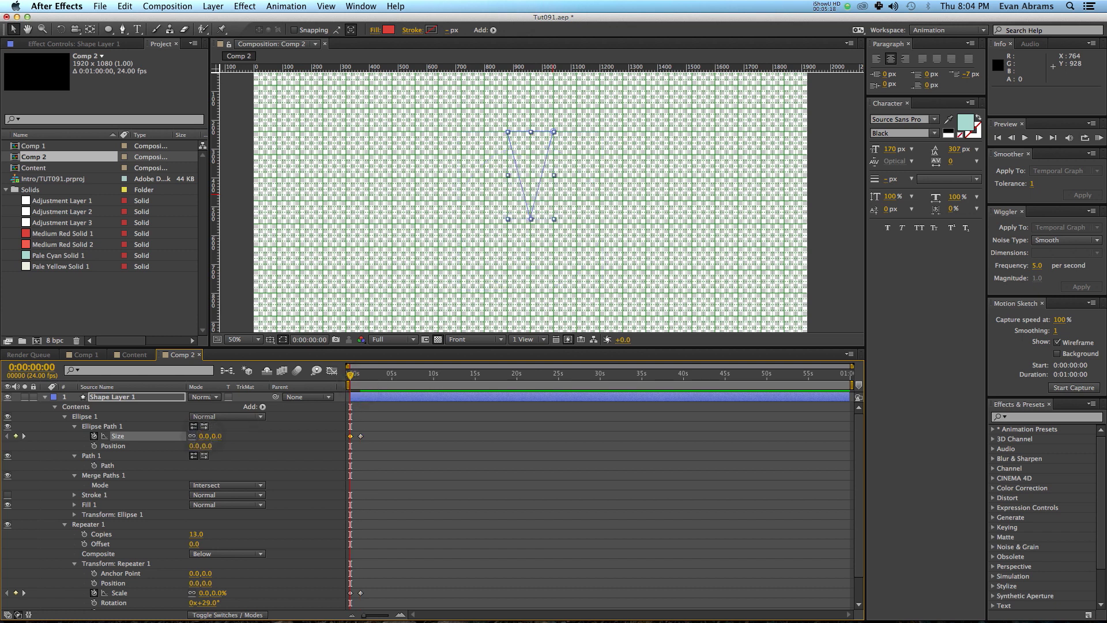
{"action": "key", "text": "space"}
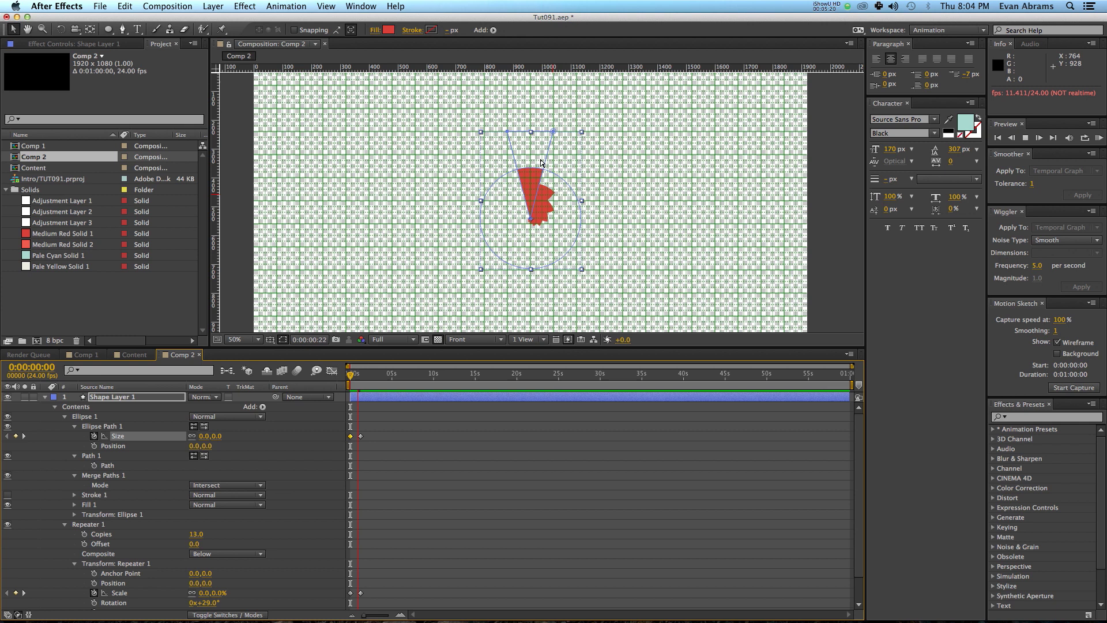
{"action": "left_click", "coordinate": [371, 436]}
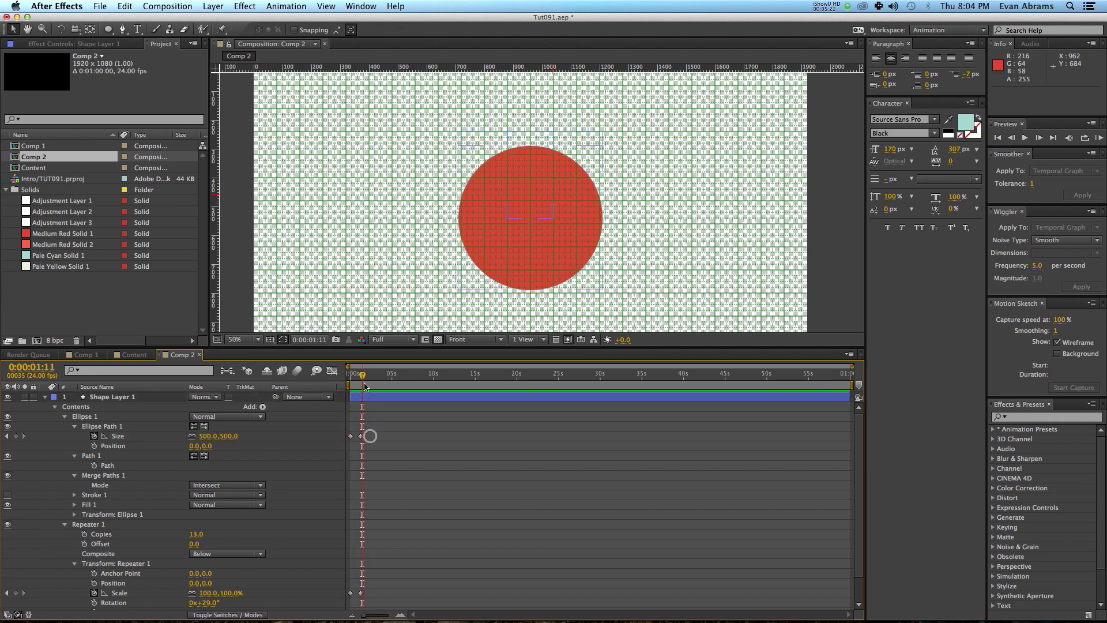
- Step frame by frame between 0:00:01:04 and 0:00:01:06 to examine how the slices close into the full circle
{"action": "left_click", "coordinate": [359, 380]}
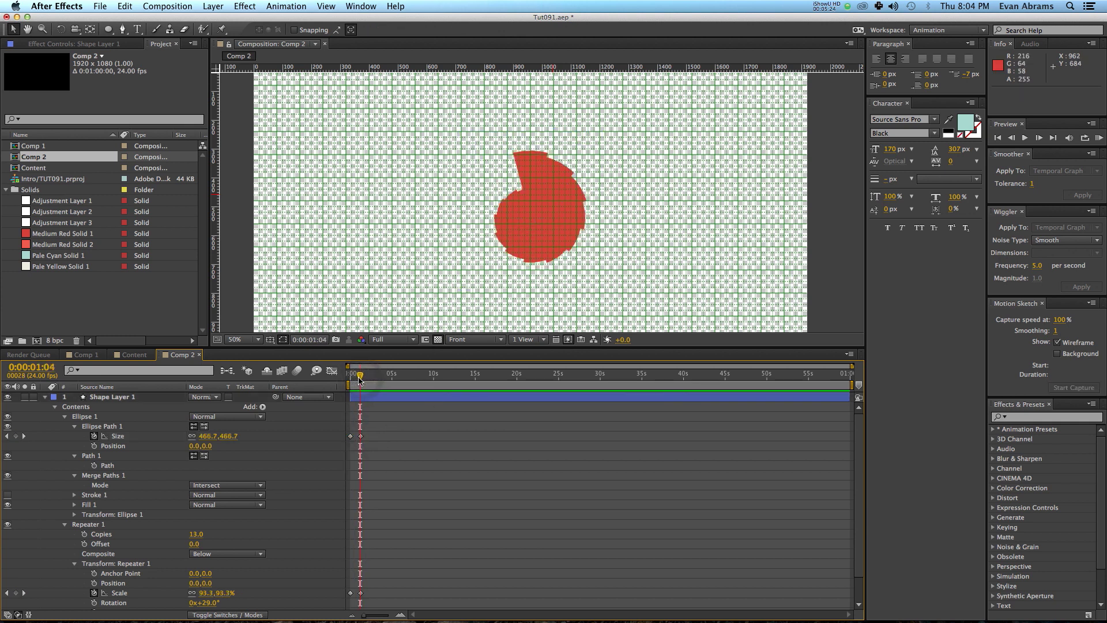
{"action": "key", "text": "Page_Down"}
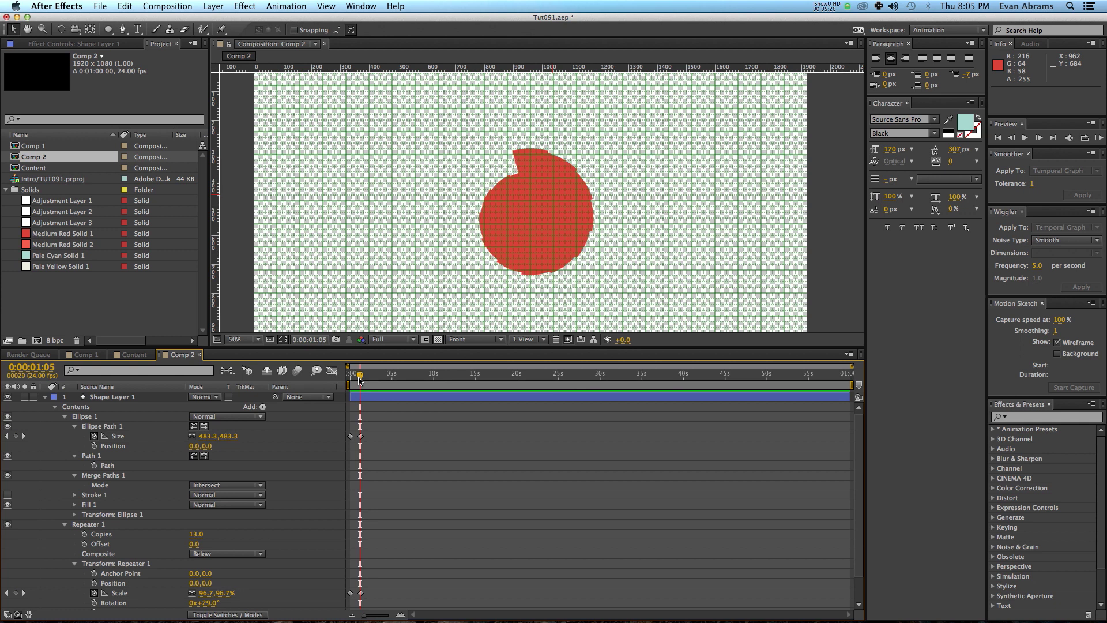
{"action": "key", "text": "Page_Down"}
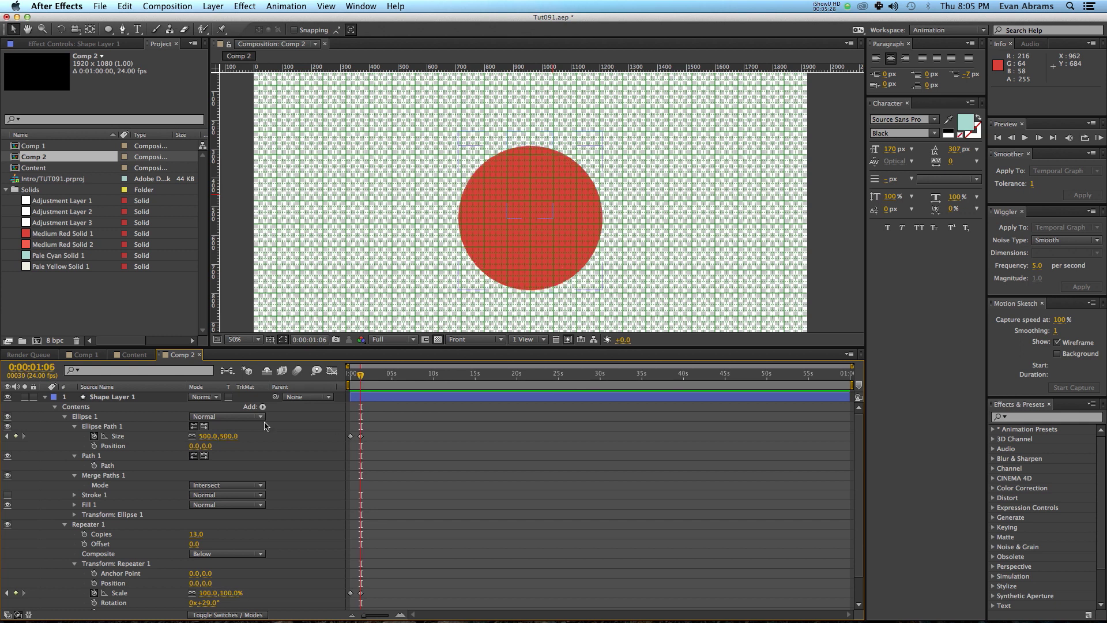
{"action": "left_click", "coordinate": [118, 437]}
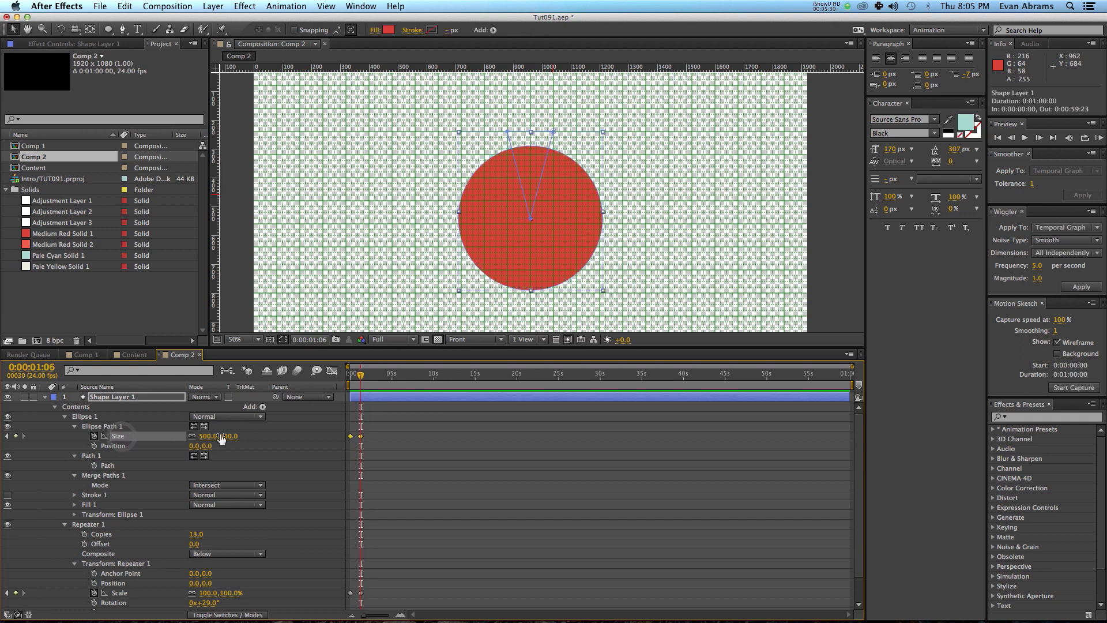
{"action": "key", "text": "Page_Up"}
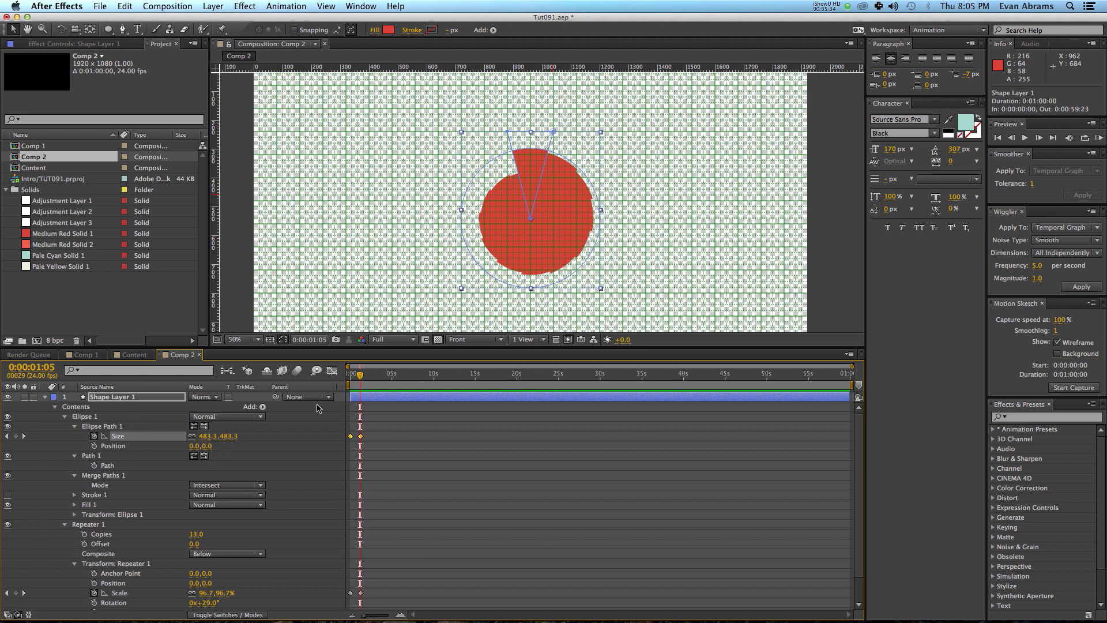
{"action": "key", "text": "Page_Down"}
{"action": "key", "text": "Page_Down"}
{"action": "key", "text": "Page_Up"}
{"action": "key", "text": "Page_Up"}
{"action": "key", "text": "Page_Down"}
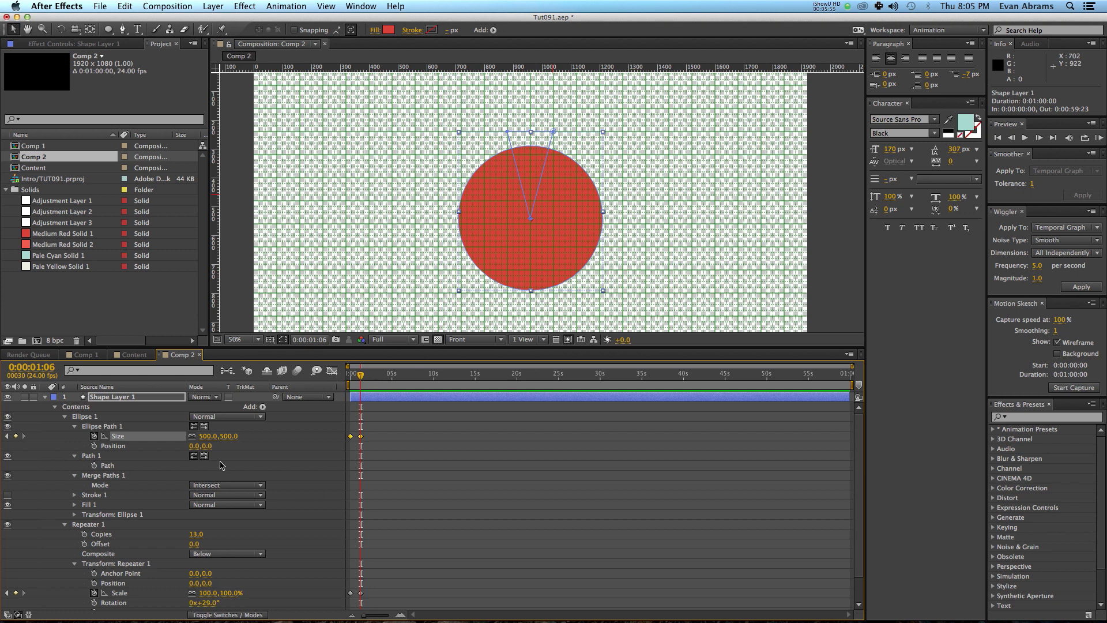
- Play the circle animation from the start of the timeline to check its build-up
{"action": "left_click", "coordinate": [441, 449]}
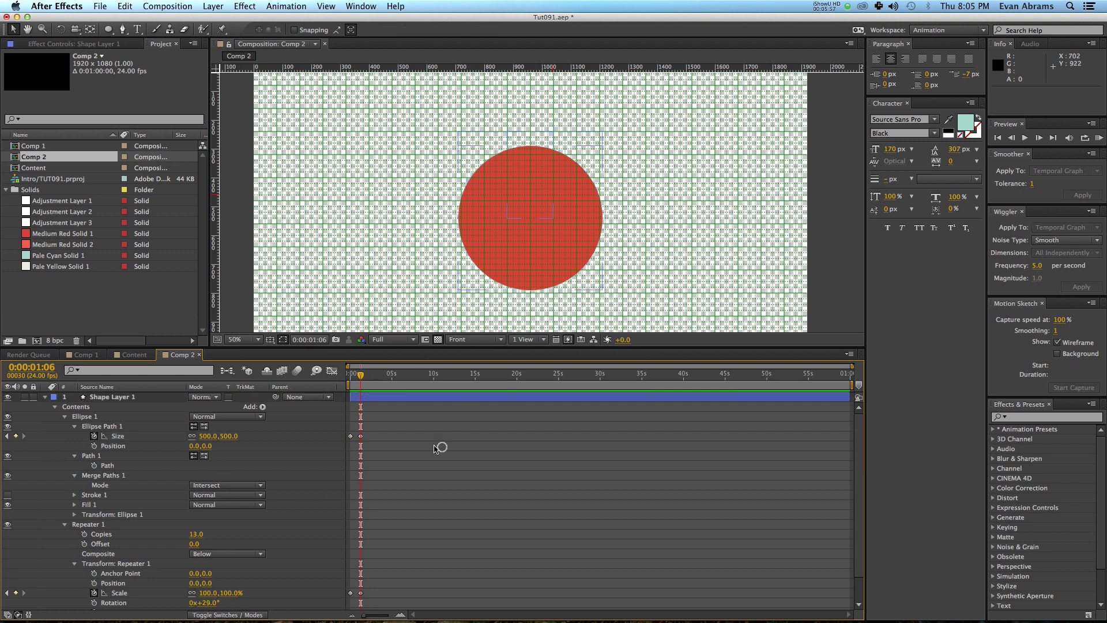
{"action": "left_click", "coordinate": [394, 427]}
{"action": "left_click", "coordinate": [370, 397]}
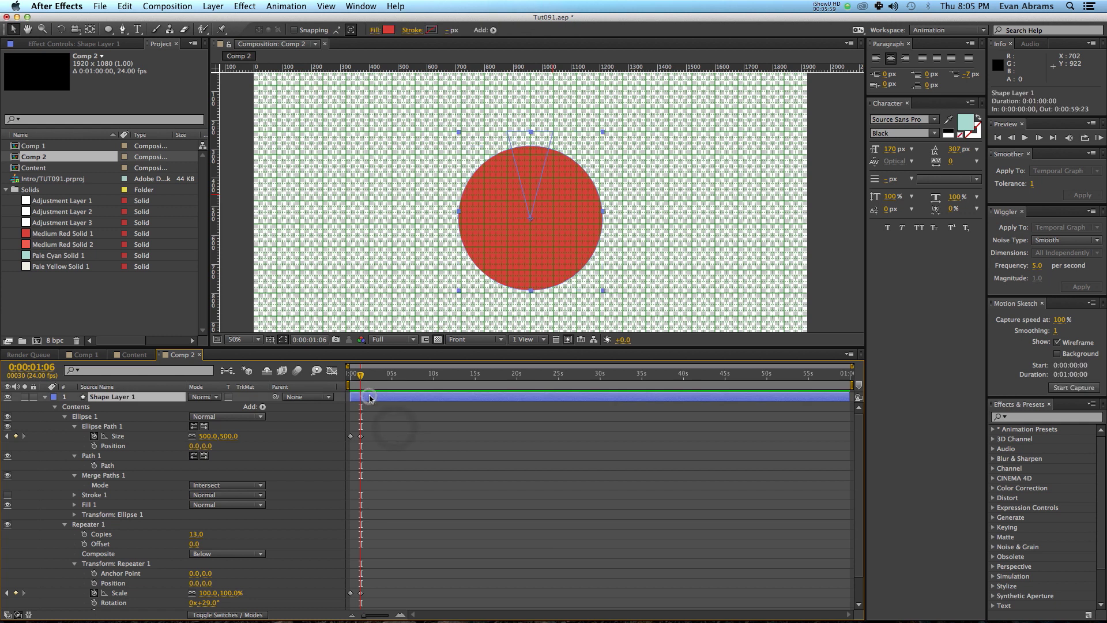
{"action": "left_click_drag", "start_coordinate": [364, 386], "coordinate": [344, 386]}
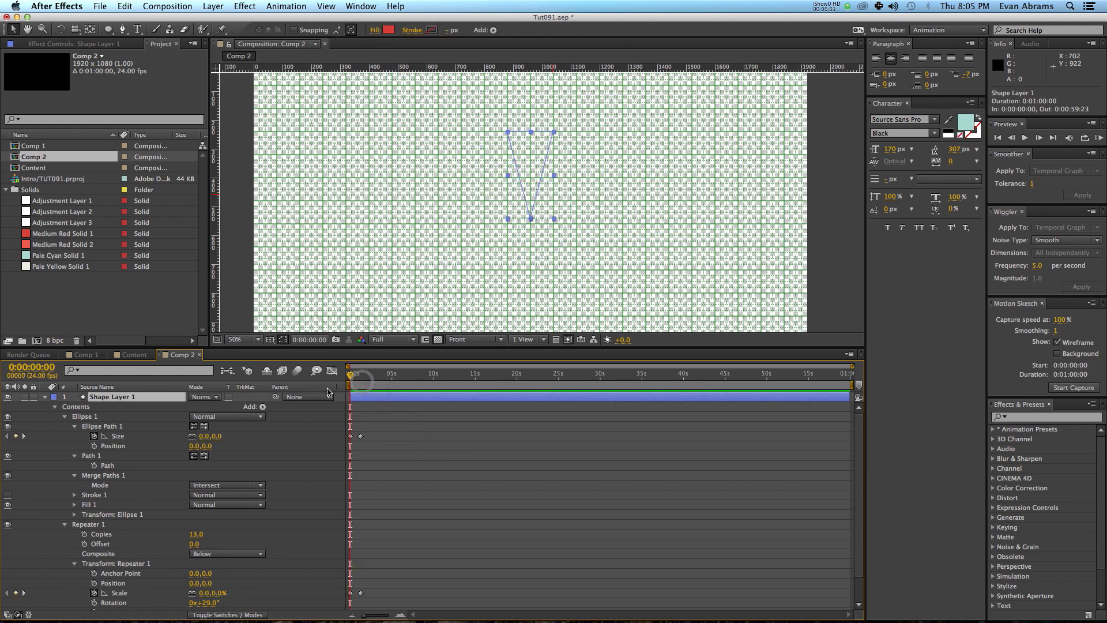
{"action": "key", "text": "space"}
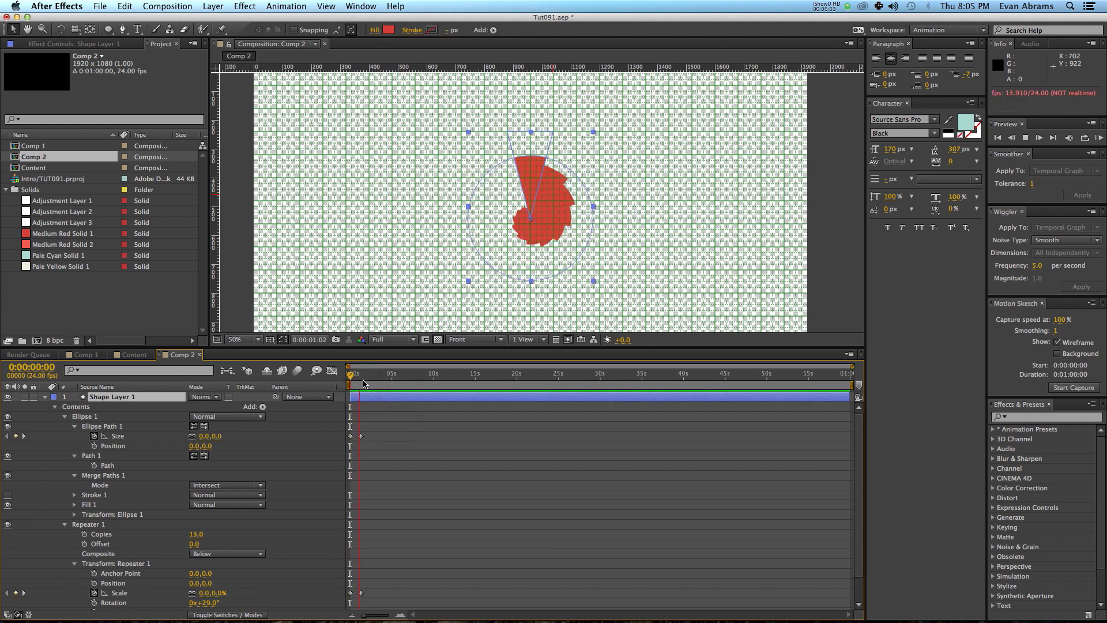
{"action": "key", "text": "space"}
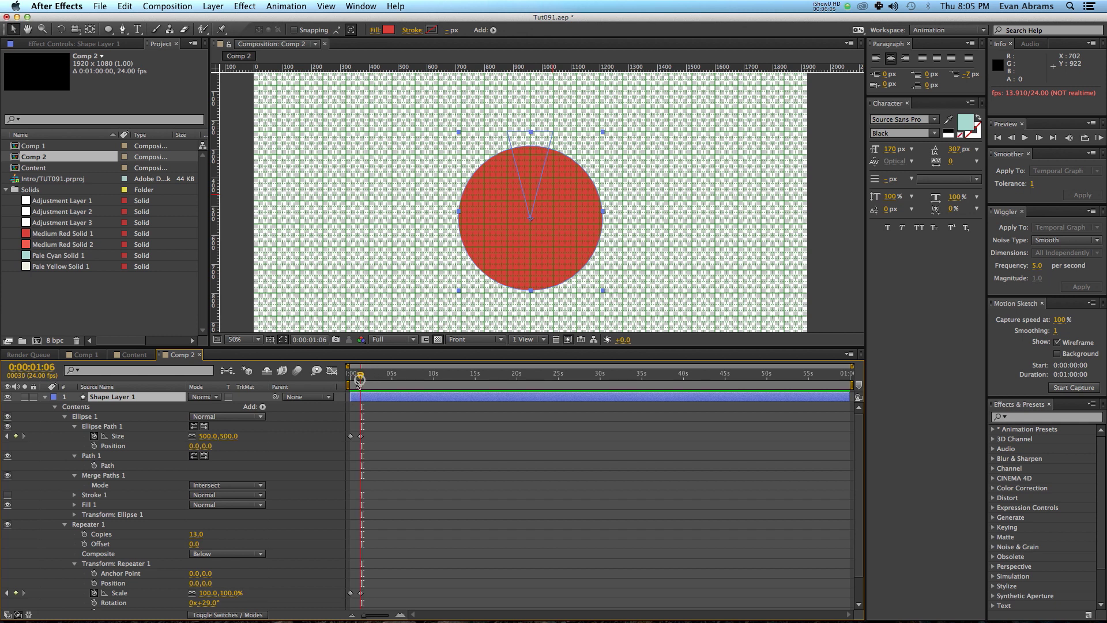
- Enable keyframing for Shape Layer 1's Scale and Rotation at 0:00:01:06 and return to the start of the timeline
{"action": "left_click_drag", "start_coordinate": [361, 382], "coordinate": [360, 382]}
{"action": "left_click", "coordinate": [364, 400]}
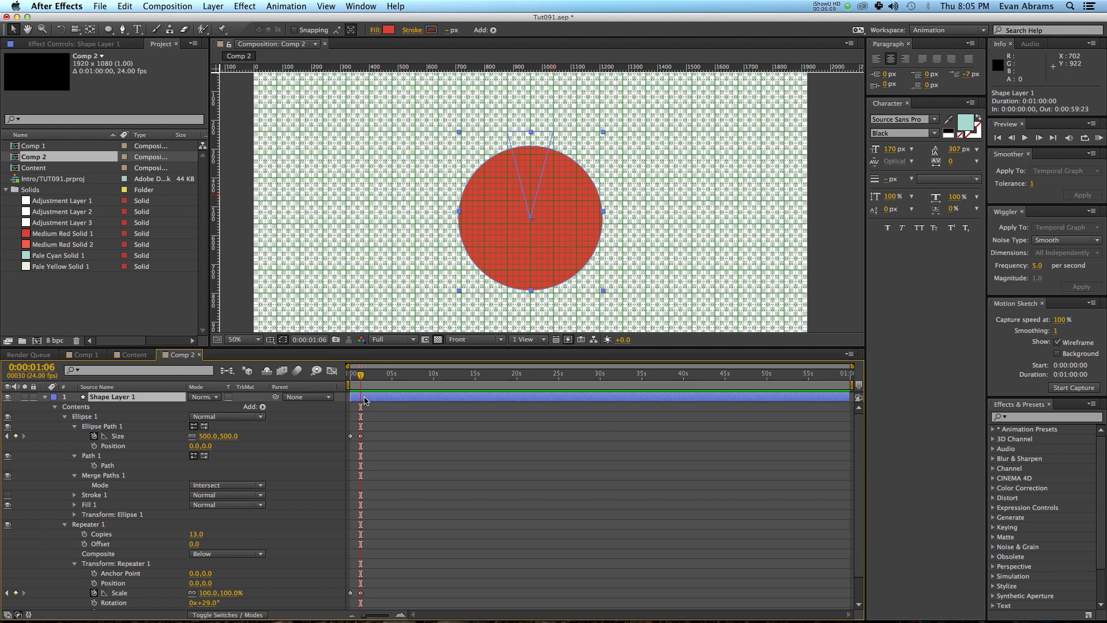
{"action": "key", "text": "r"}
{"action": "key", "text": "shift+s"}
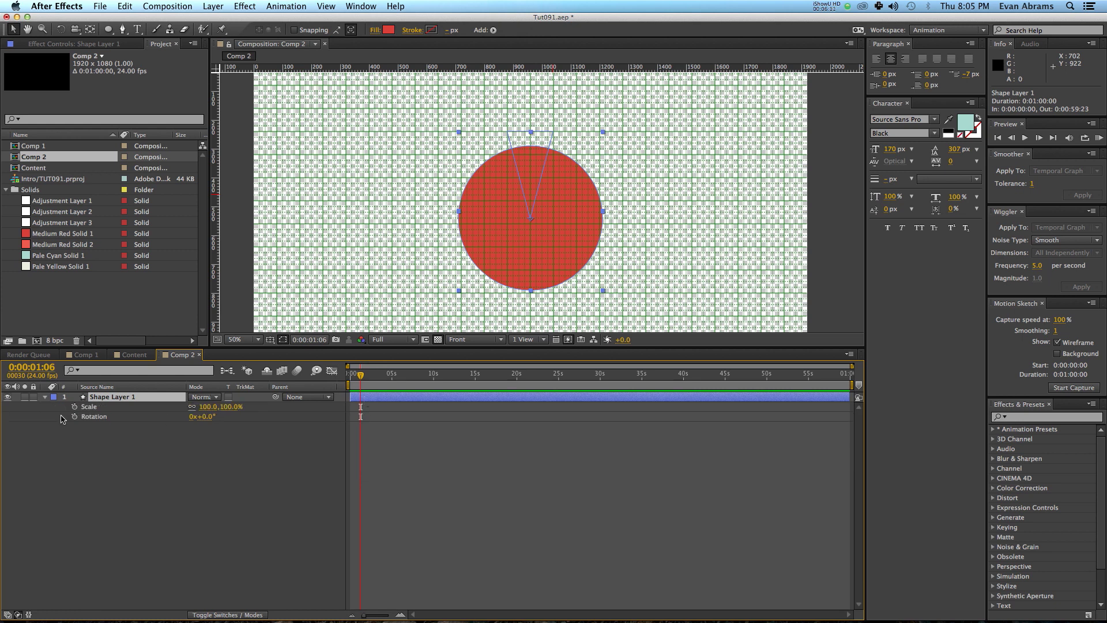
{"action": "left_click", "coordinate": [74, 406]}
{"action": "left_click", "coordinate": [75, 416]}
{"action": "left_click_drag", "start_coordinate": [361, 375], "coordinate": [362, 376]}
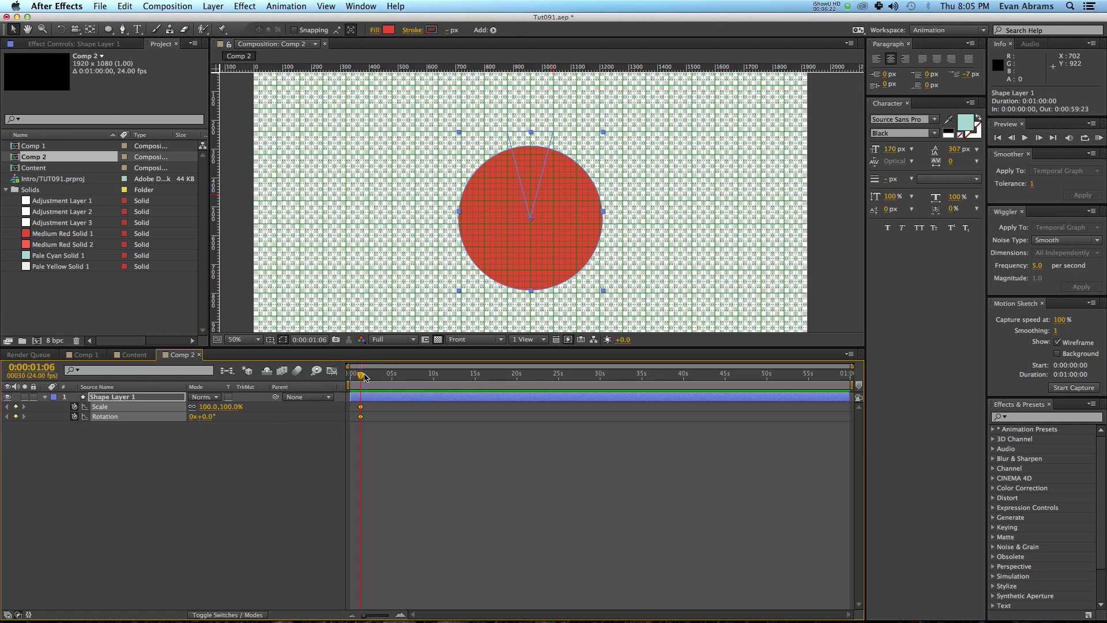
{"action": "left_click_drag", "start_coordinate": [364, 377], "coordinate": [350, 376]}
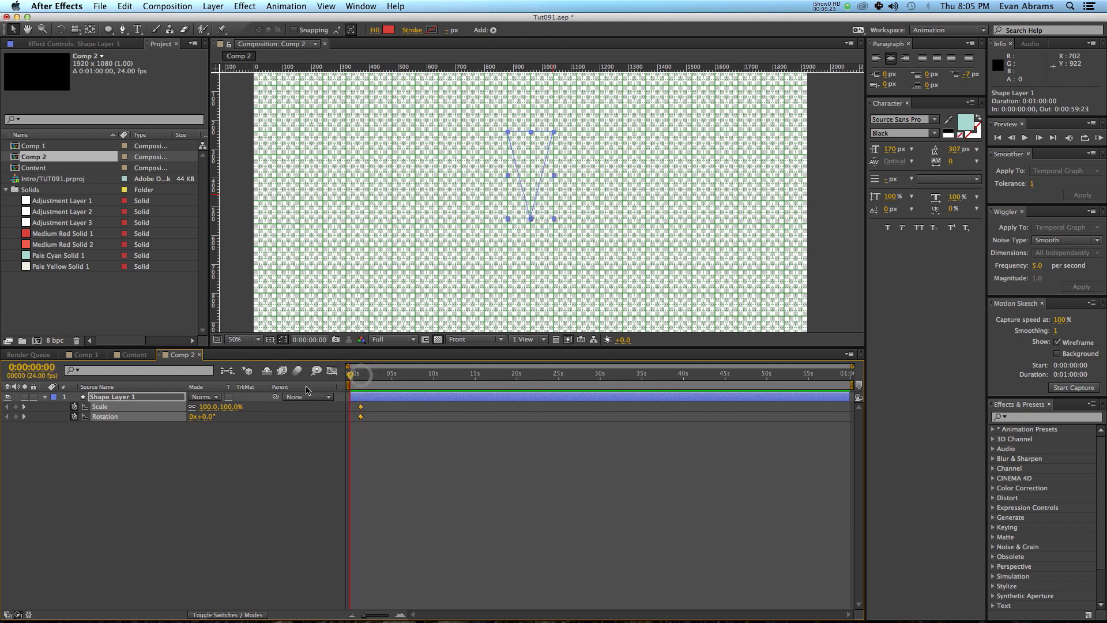
- Keyframe Shape Layer 1's Rotation at -360° at 0:00:00:00 and preview the spin
{"action": "left_click_drag", "start_coordinate": [206, 418], "coordinate": [212, 426]}
{"action": "left_click", "coordinate": [205, 417]}
{"action": "type", "text": "-360"}
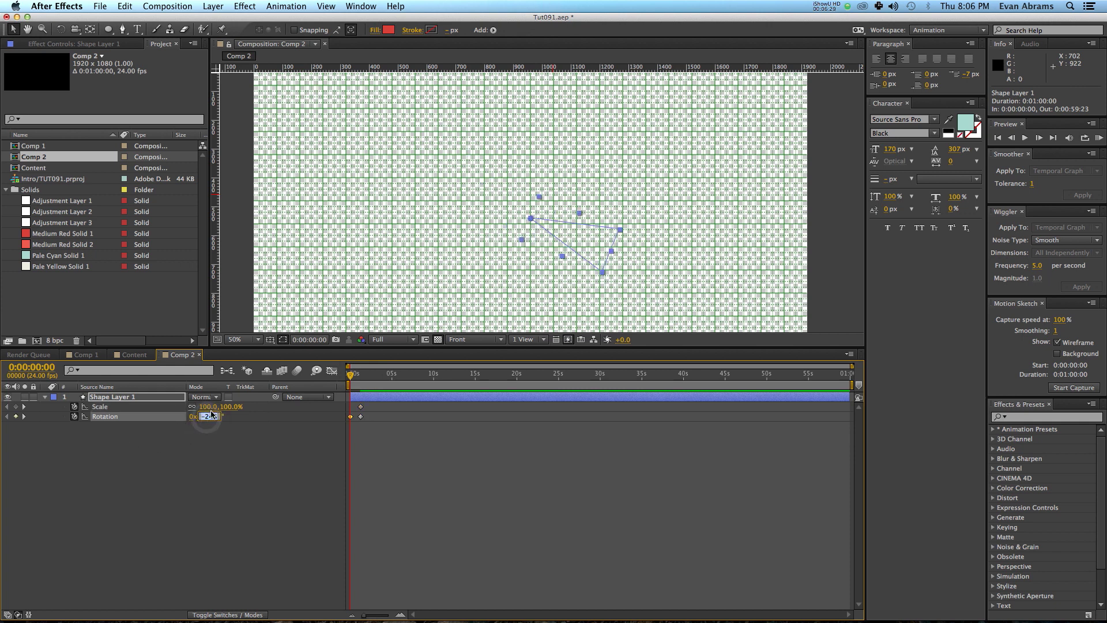
{"action": "key", "text": "Return"}
{"action": "key", "text": "space"}
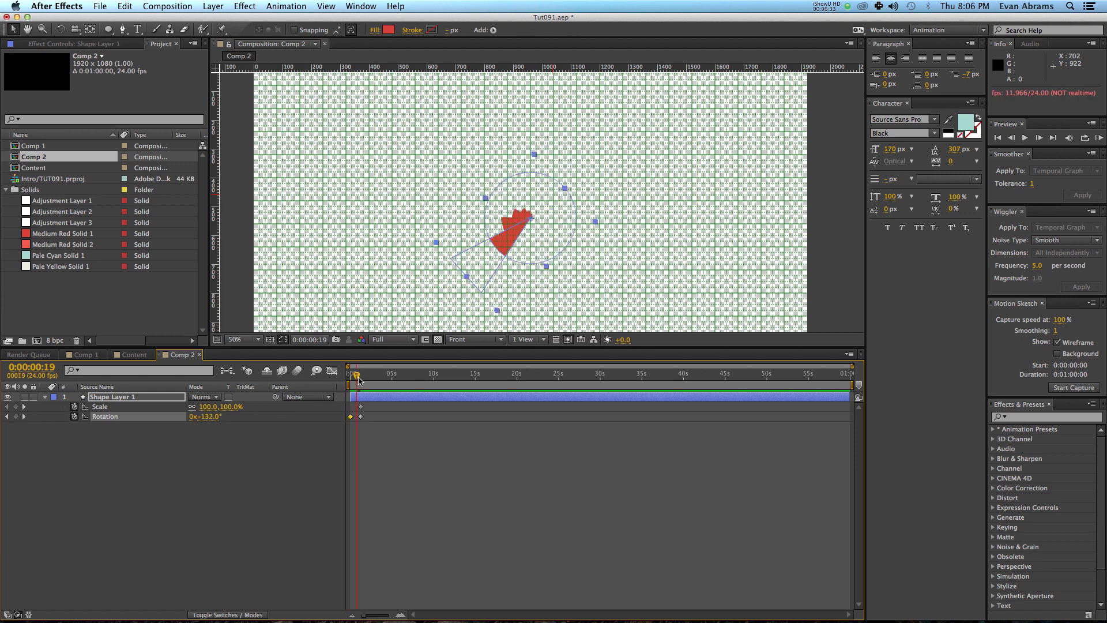
{"action": "key", "text": "space"}
- Set Shape Layer 1's Rotation to 1x+0.0° at 0:00:00:00 and preview the spin
{"action": "left_click", "coordinate": [194, 416]}
{"action": "type", "text": "360"}
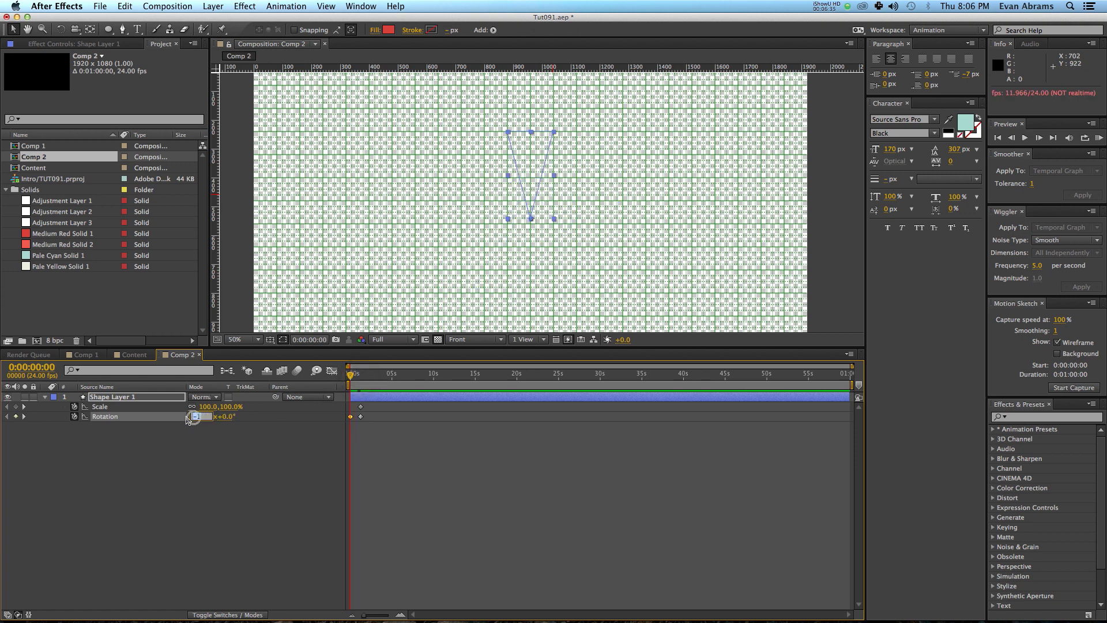
{"action": "key", "text": "Return"}
{"action": "key", "text": "space"}
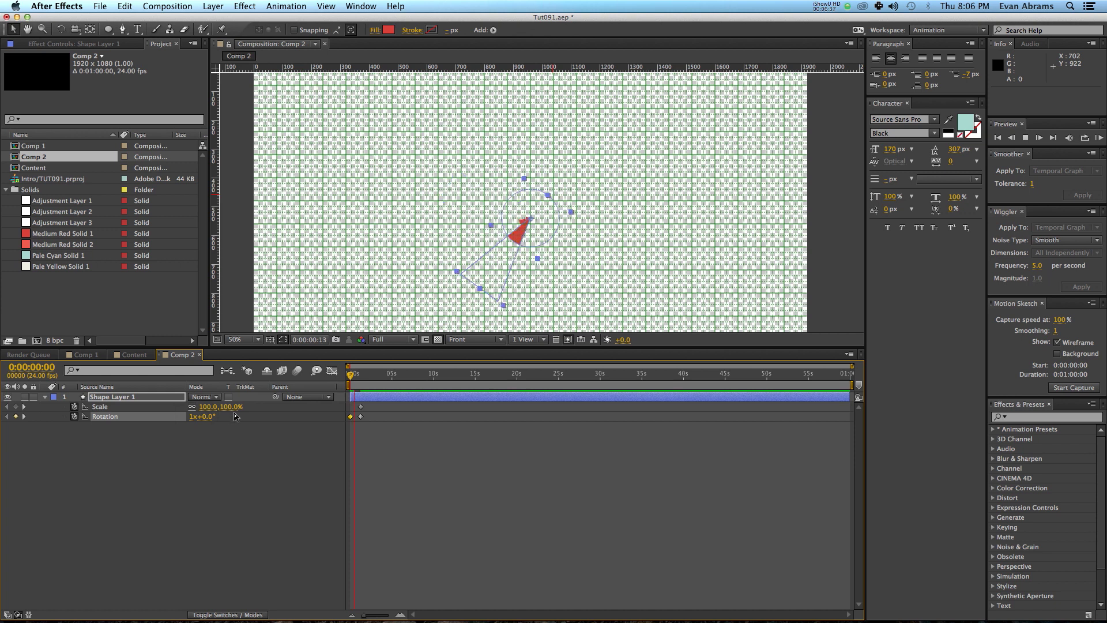
{"action": "key", "text": "space"}
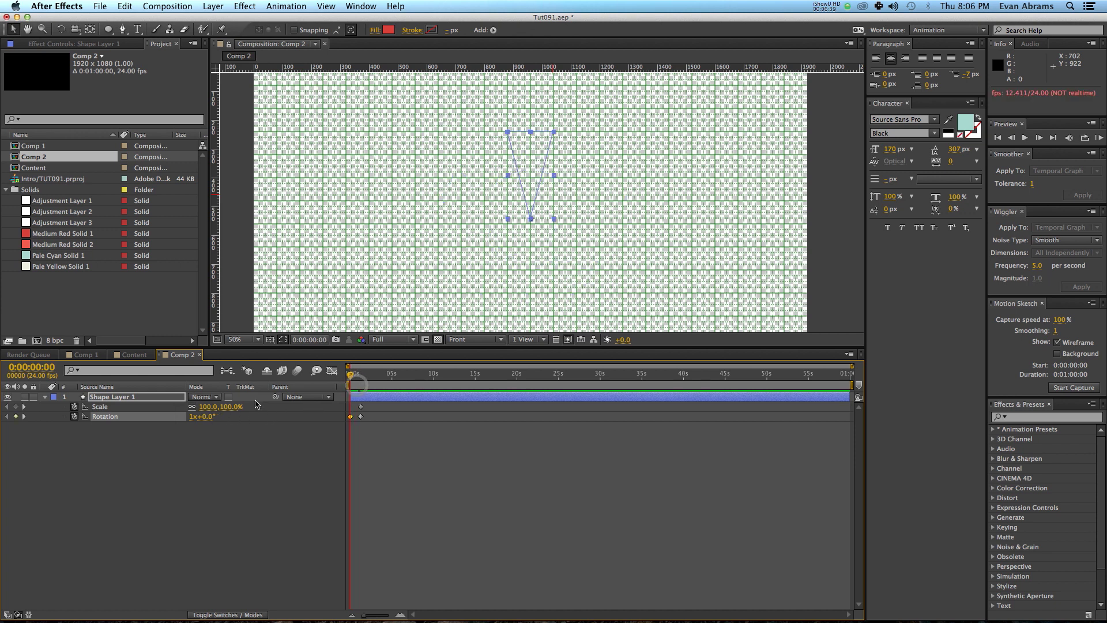
- Keyframe Shape Layer 1's Scale at 0% at 0:00:00:00 and preview the animation
{"action": "left_click", "coordinate": [205, 406]}
{"action": "type", "text": "0"}
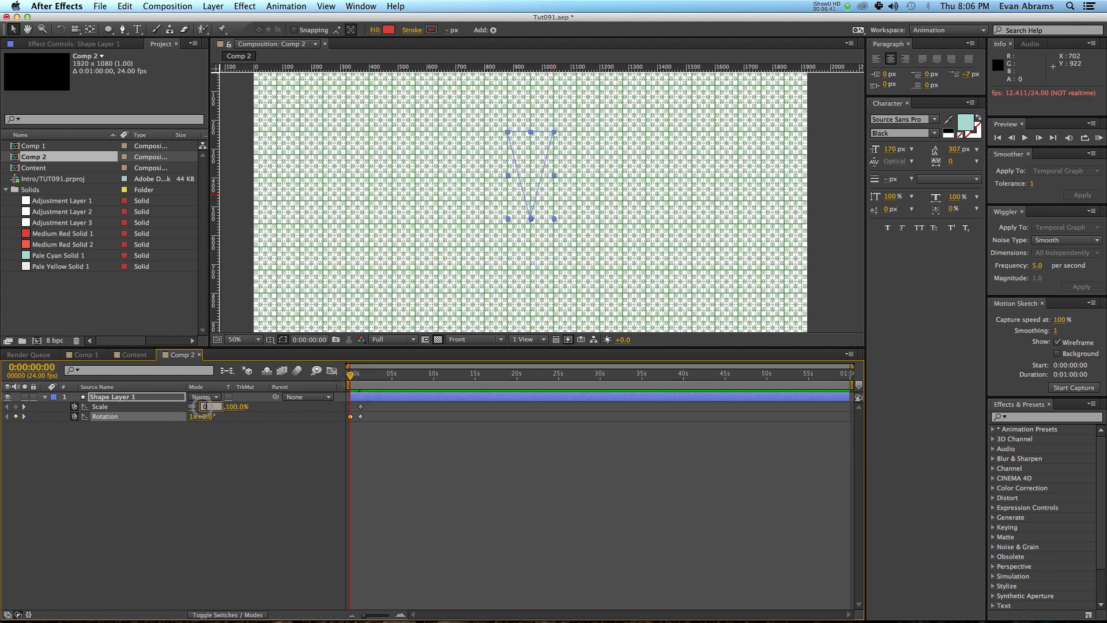
{"action": "key", "text": "Return"}
{"action": "key", "text": "space"}
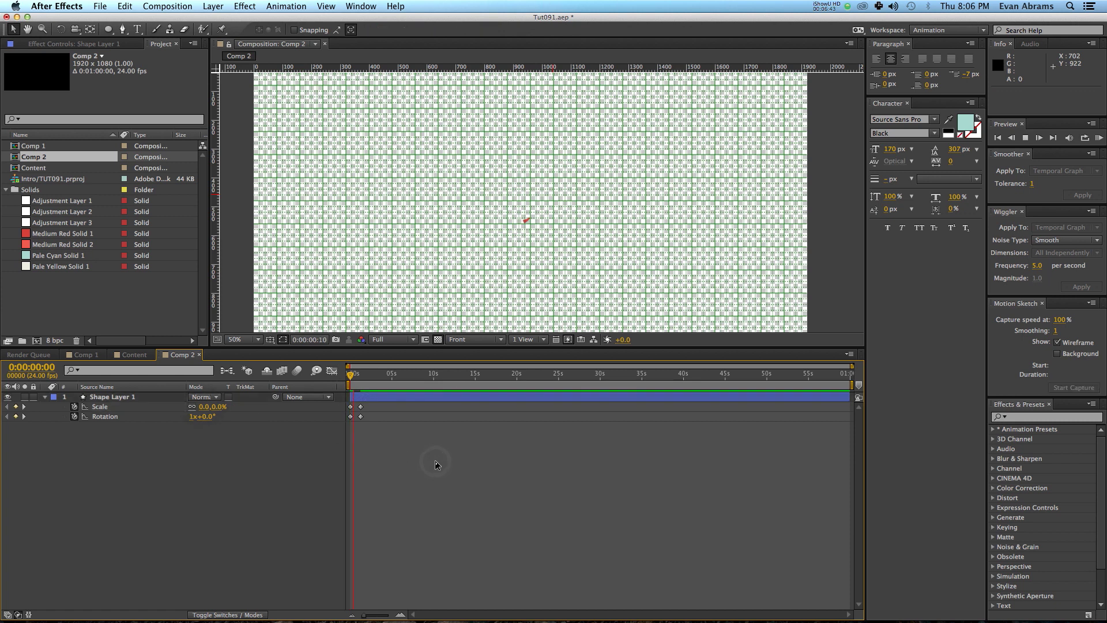
{"action": "key", "text": "space"}
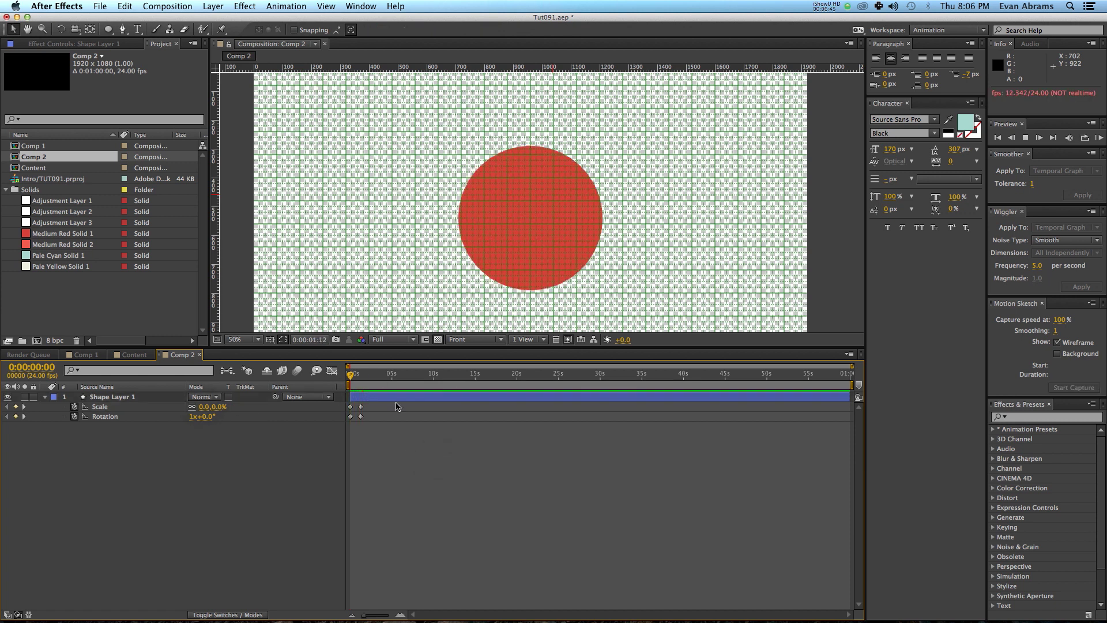
- Reveal Shape Layer 1's keyframed properties and RAM preview the animation with the work area ending at 0:00:01:06
{"action": "left_click", "coordinate": [368, 398]}
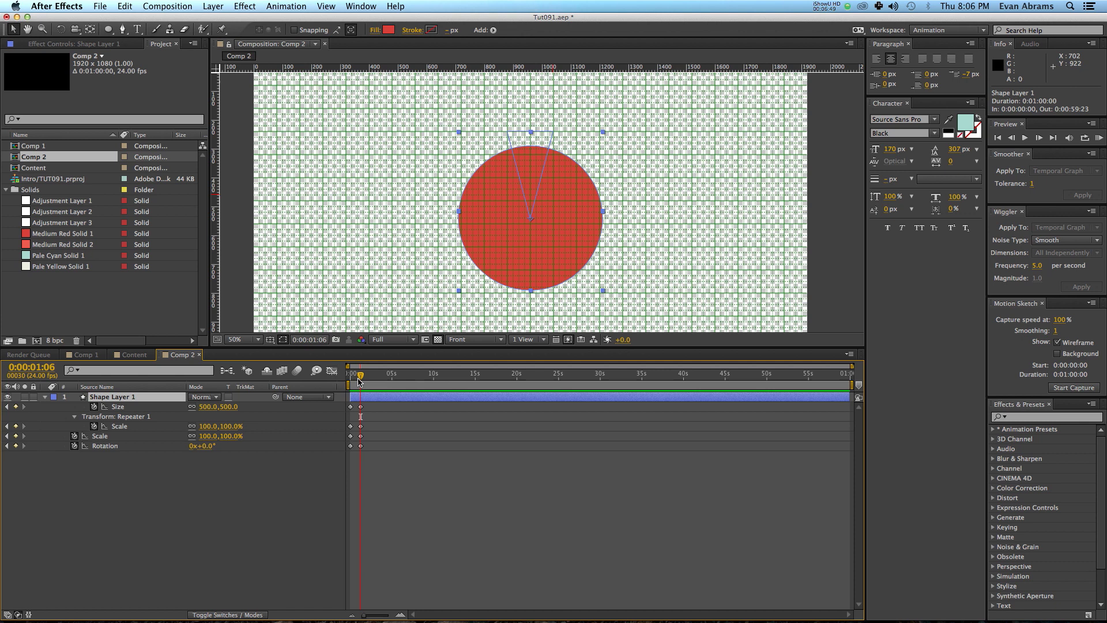
{"action": "left_click", "coordinate": [361, 376]}
{"action": "key", "text": "n"}
{"action": "key", "text": "KP_0"}
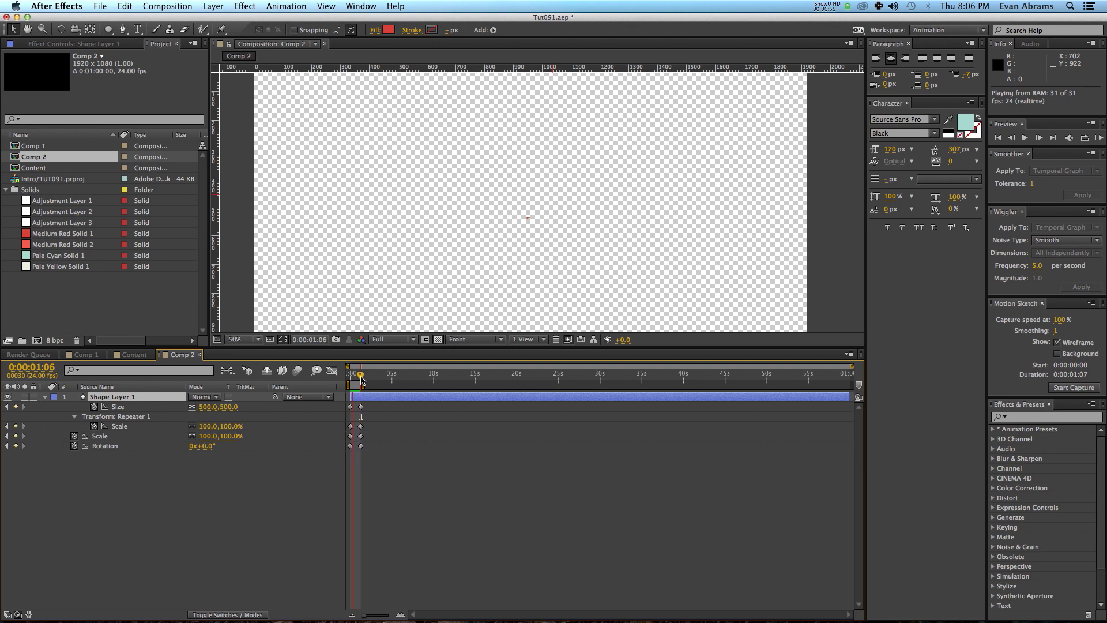
{"action": "key", "text": "space"}
{"action": "key", "text": "space"}
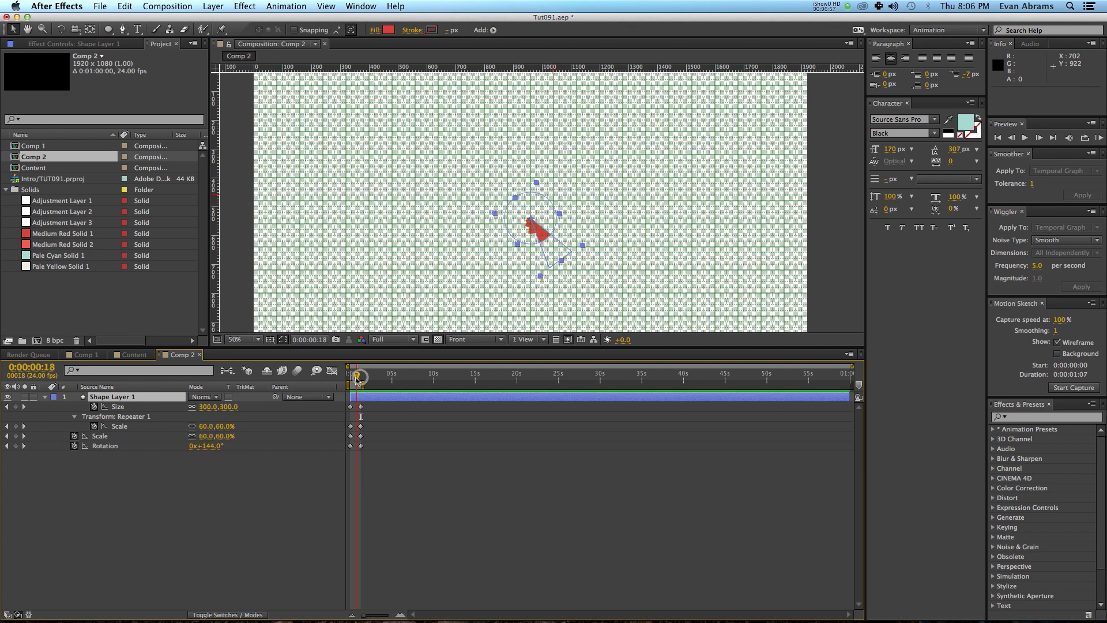
{"action": "key", "text": "space"}
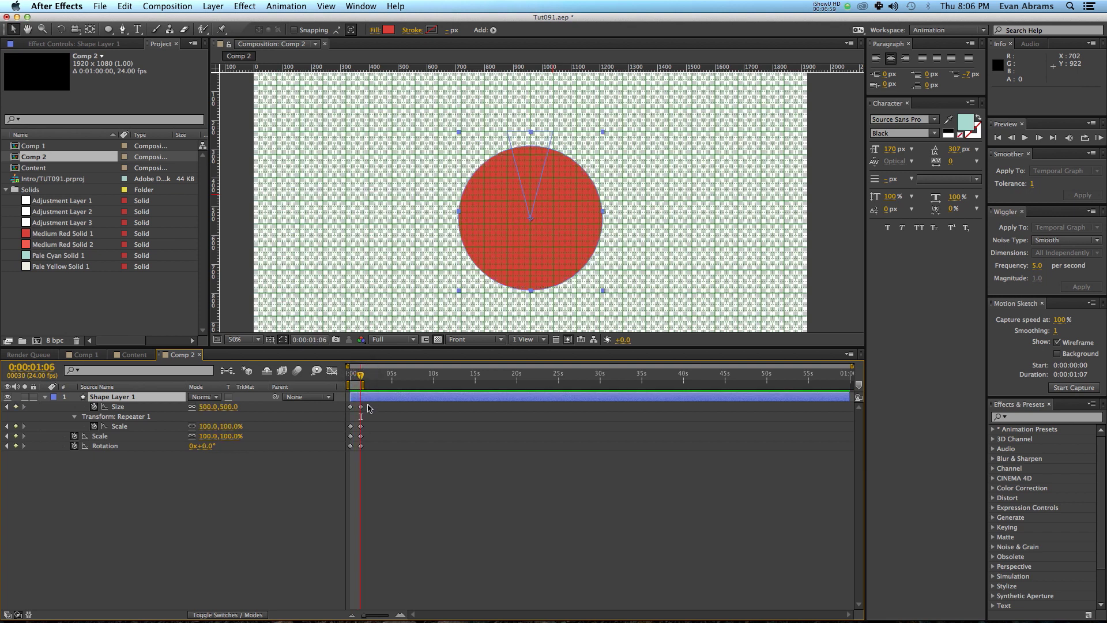
- Extend the work area to 0:00:05:19, apply Easy Ease to the four keyframes at 0:00:01:06 and preview
{"action": "left_click_drag", "start_coordinate": [366, 385], "coordinate": [400, 385]}
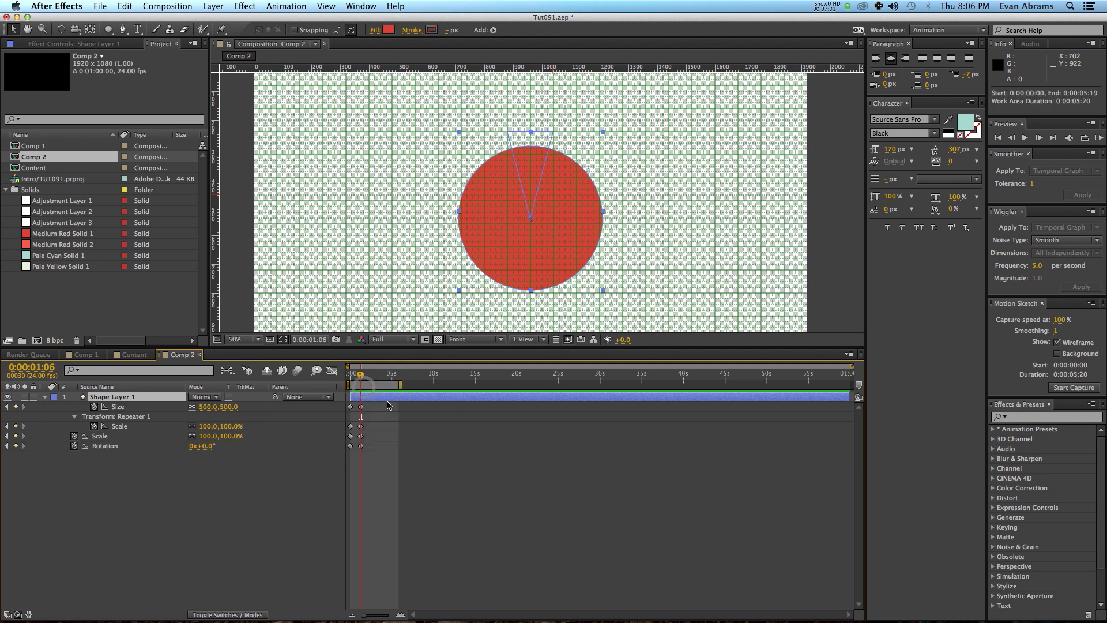
{"action": "left_click_drag", "start_coordinate": [373, 420], "coordinate": [356, 453]}
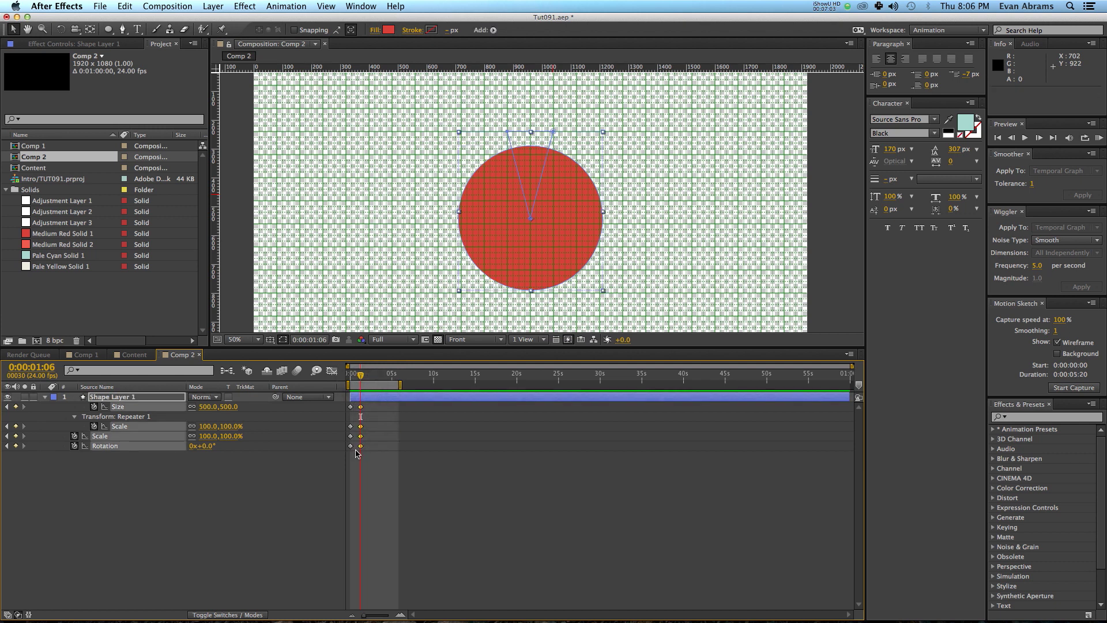
{"action": "key", "text": "space"}
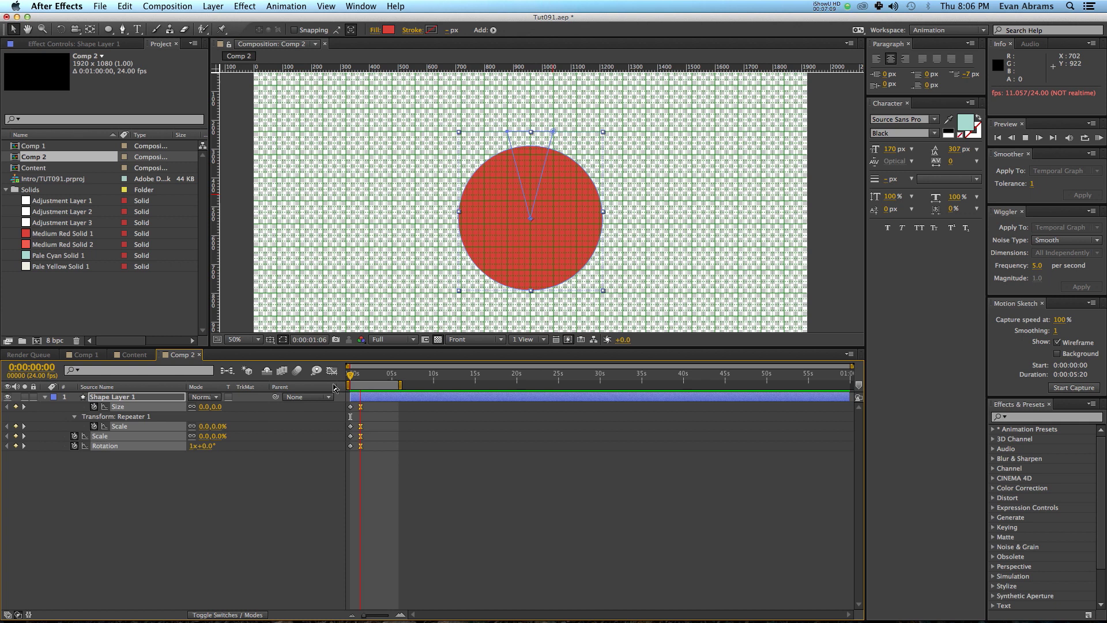
- Show the keyframed properties' speed curves in the Graph Editor, fitted to view, and check the graph type options
{"action": "left_click", "coordinate": [358, 376]}
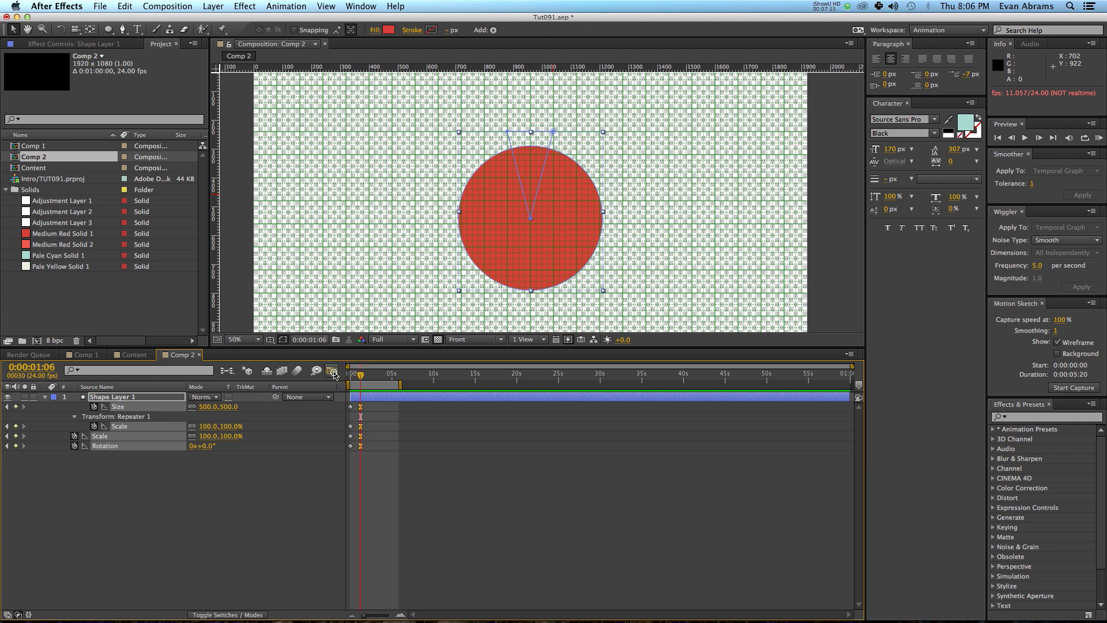
{"action": "left_click", "coordinate": [333, 372]}
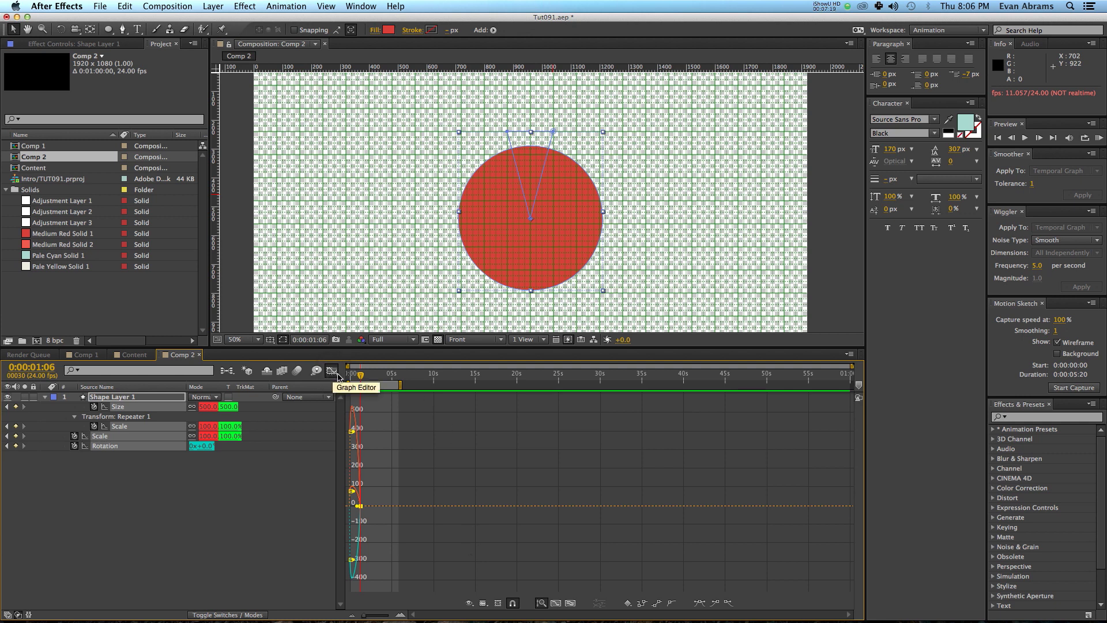
{"action": "left_click", "coordinate": [557, 603]}
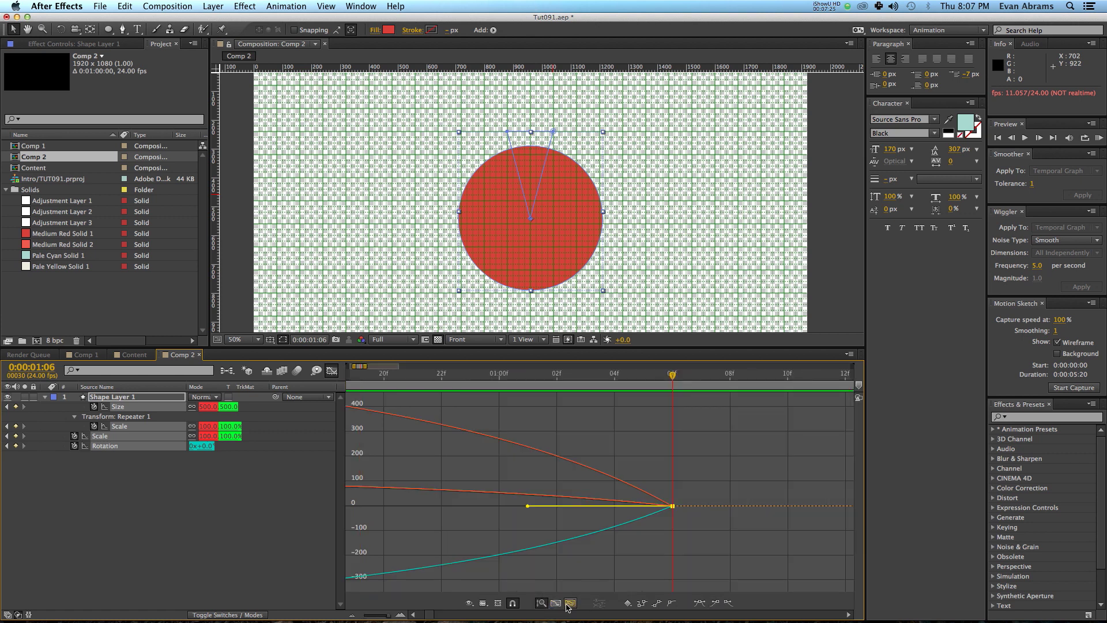
{"action": "left_click", "coordinate": [569, 603]}
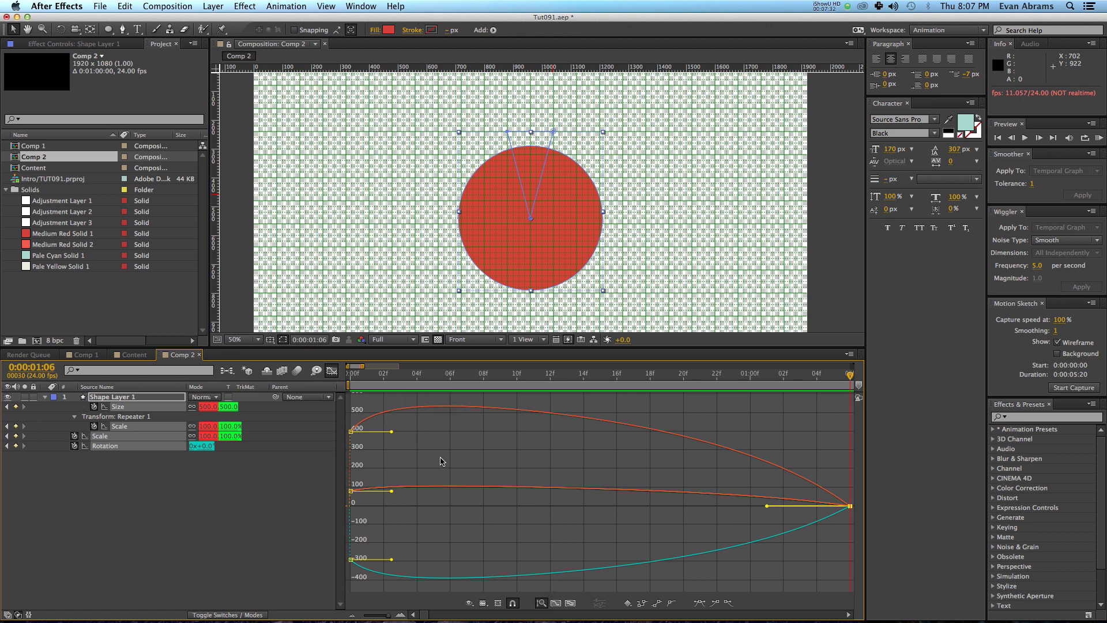
{"action": "left_click", "coordinate": [484, 603]}
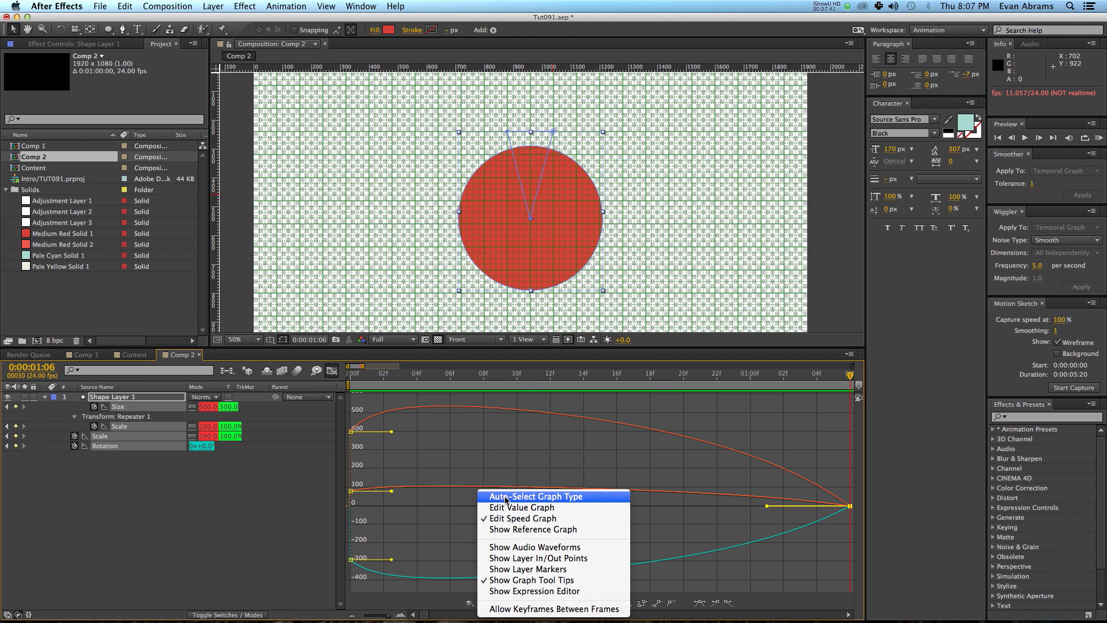
{"action": "left_click", "coordinate": [423, 524]}
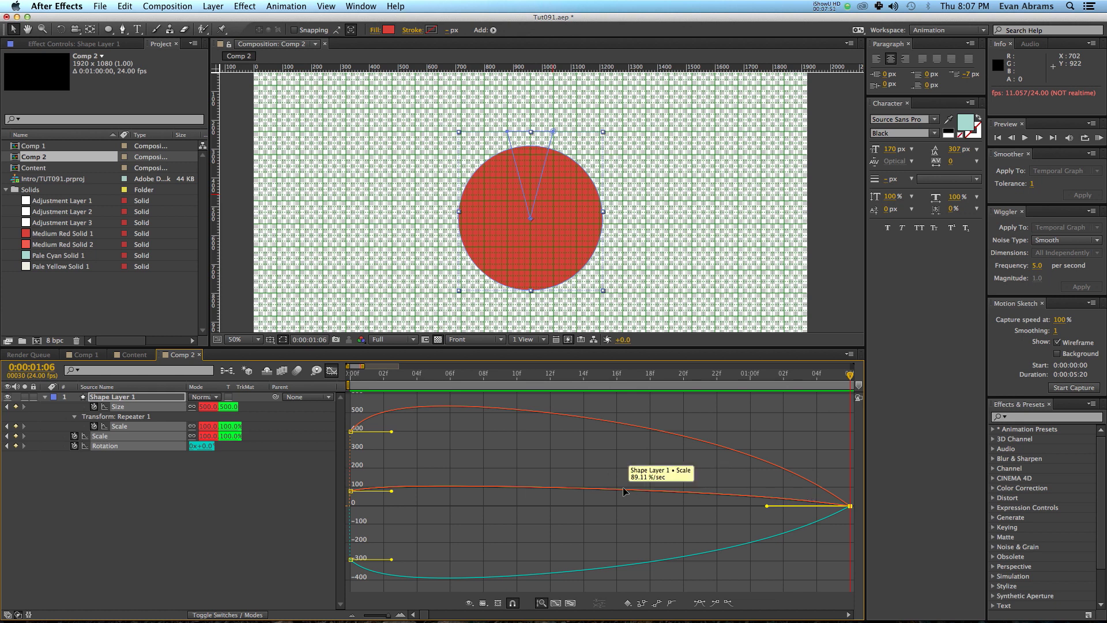
- Select all keyframes on the speed graph and lengthen the incoming ease handles at 0:00:01:06 to about half the graph's span
{"action": "left_click", "coordinate": [685, 518]}
{"action": "left_click", "coordinate": [350, 432]}
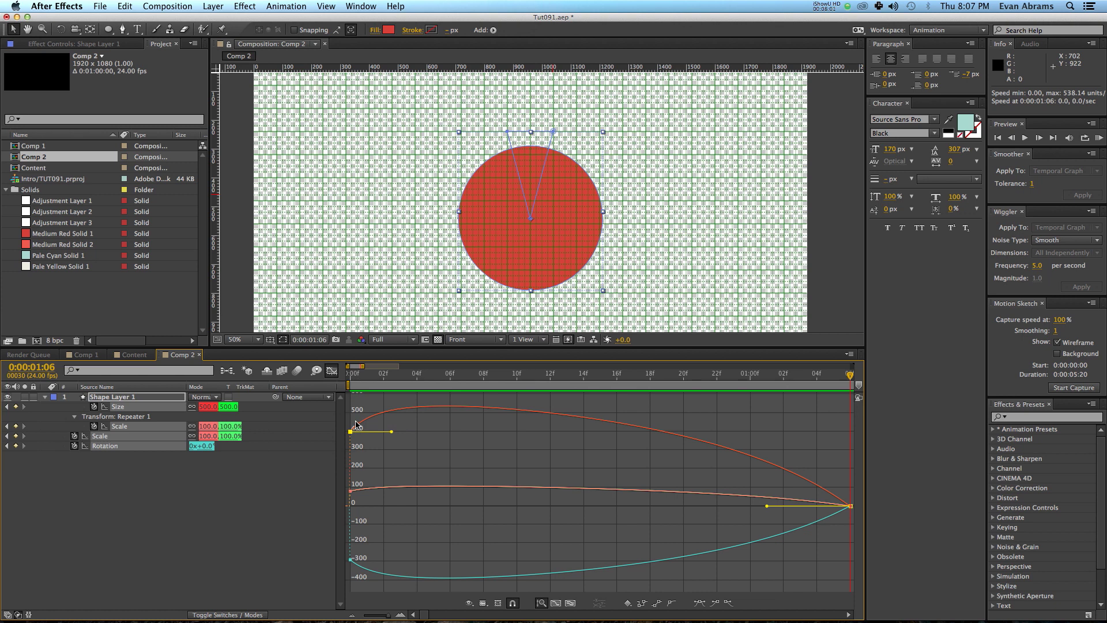
{"action": "left_click_drag", "start_coordinate": [853, 532], "coordinate": [780, 446]}
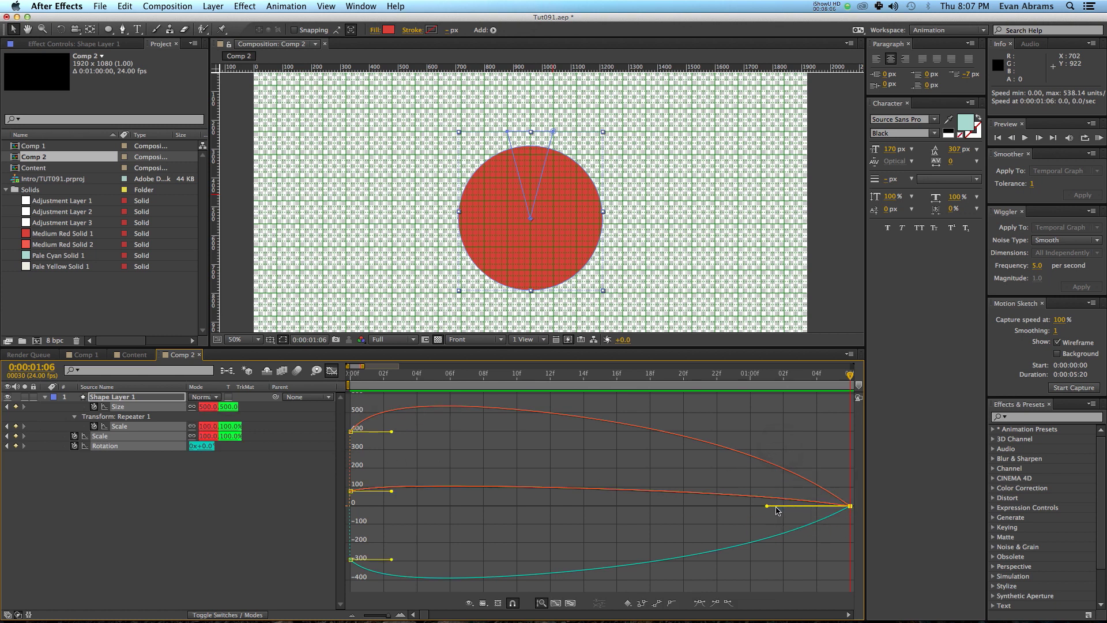
{"action": "left_click_drag", "start_coordinate": [768, 507], "coordinate": [469, 517]}
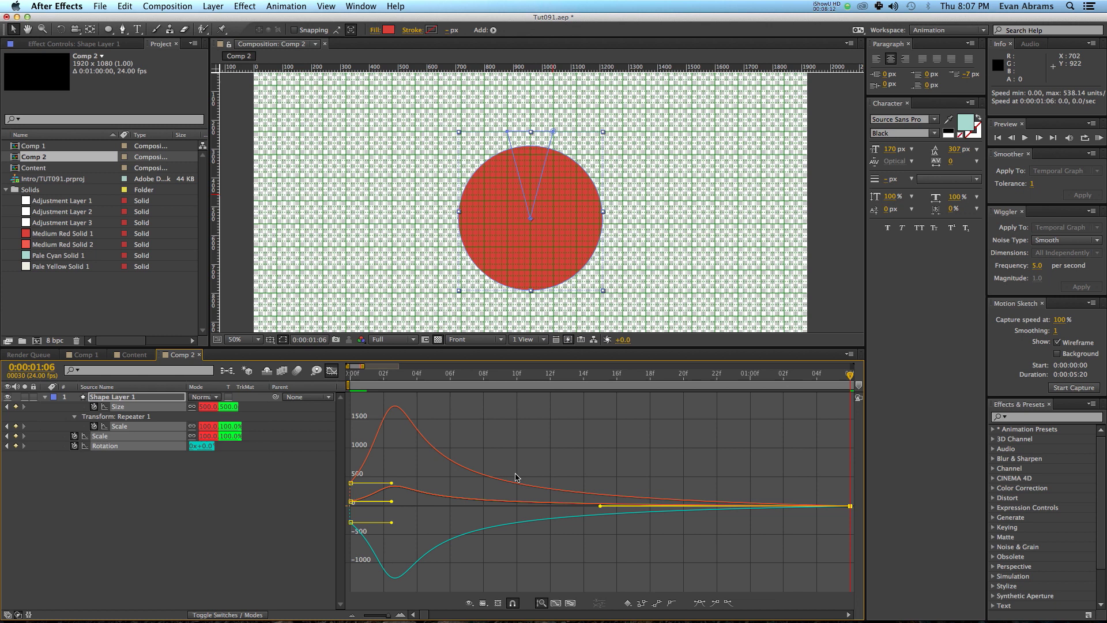
- Scrub and RAM preview the adjusted easing, and return from the Graph Editor to the layer bar view
{"action": "left_click", "coordinate": [482, 378]}
{"action": "left_click_drag", "start_coordinate": [483, 378], "coordinate": [750, 378]}
{"action": "key", "text": "KP_0"}
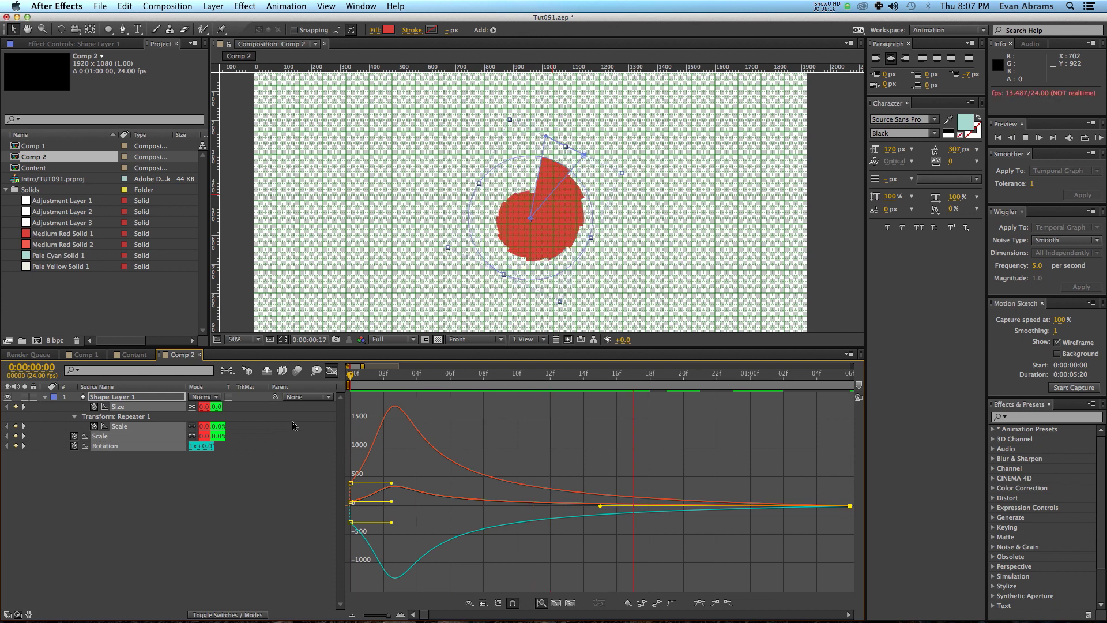
{"action": "key", "text": "space"}
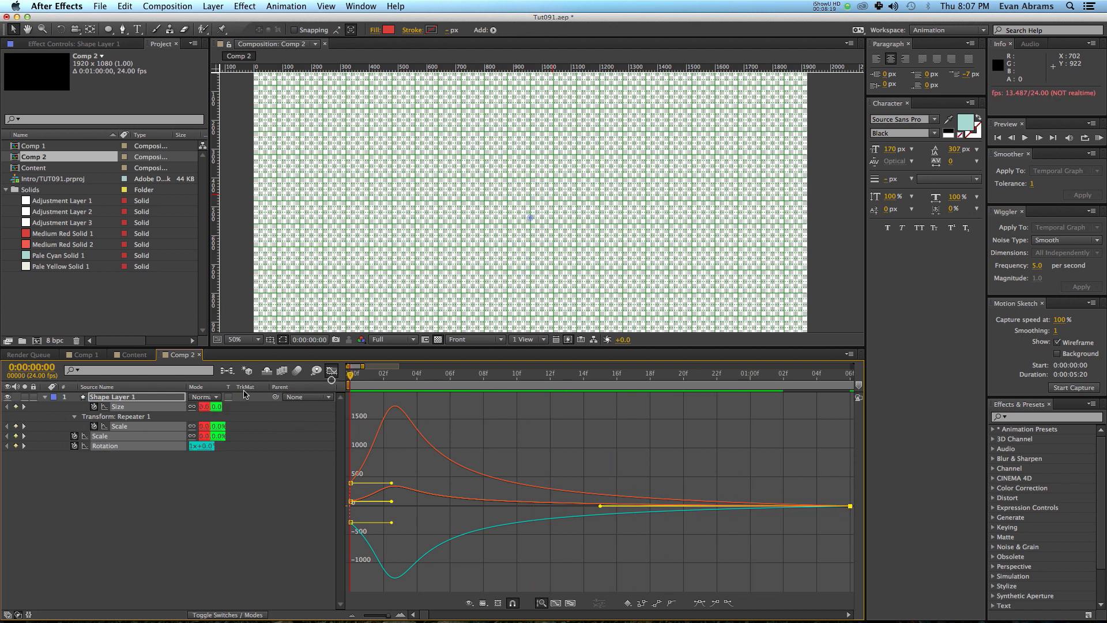
{"action": "left_click", "coordinate": [531, 430]}
{"action": "key", "text": "KP_0"}
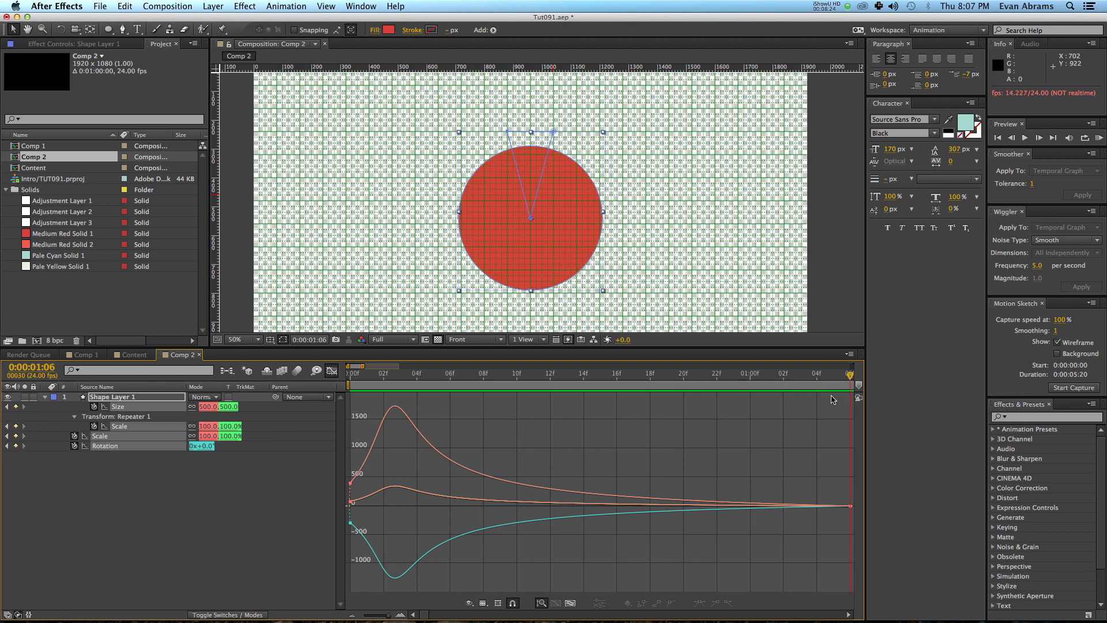
{"action": "left_click", "coordinate": [331, 371]}
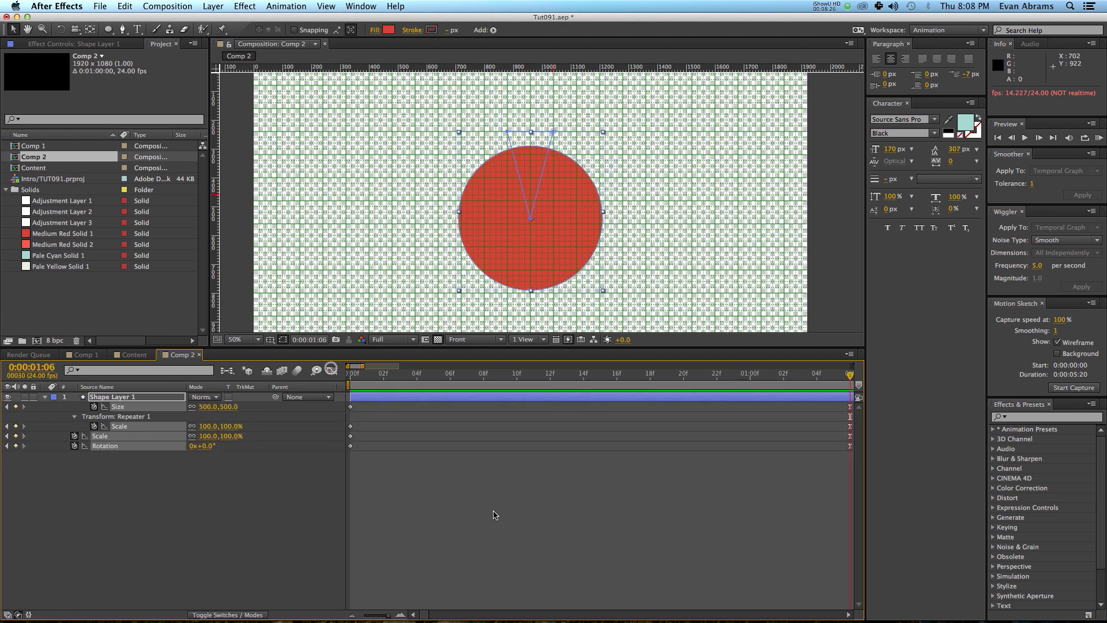
- Scrub and play the animation between 0:00:00:07 and 0:00:01:05 to examine how the circle forms
{"action": "scroll", "coordinate": [564, 209], "scroll_direction": "down", "scroll_amount": 1}
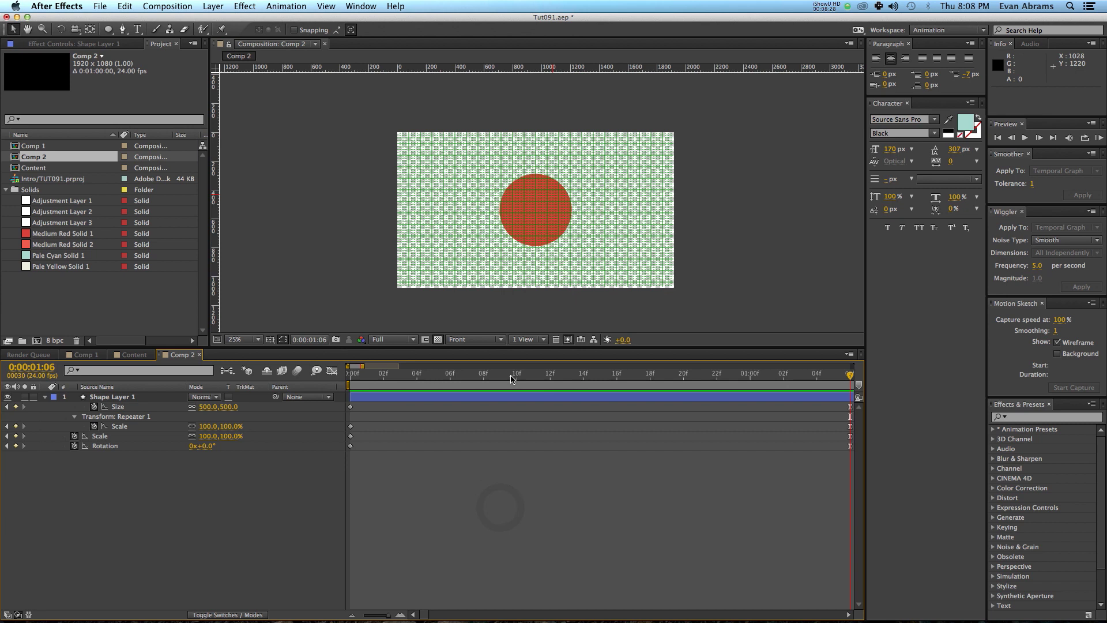
{"action": "left_click", "coordinate": [465, 376]}
{"action": "scroll", "coordinate": [569, 230], "scroll_direction": "up", "scroll_amount": 1}
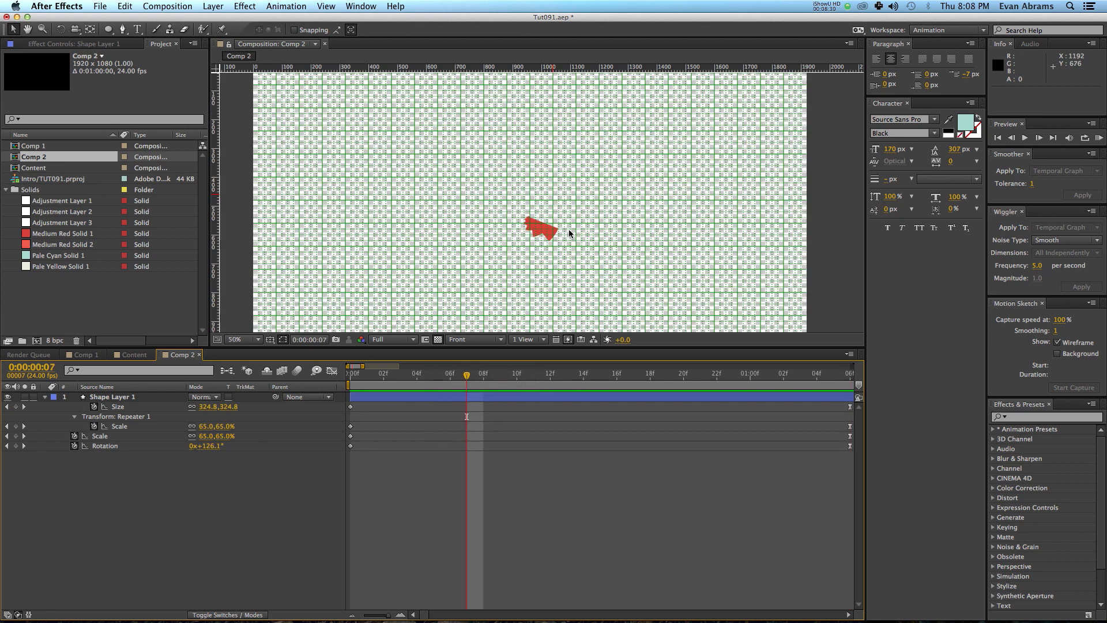
{"action": "key", "text": "space"}
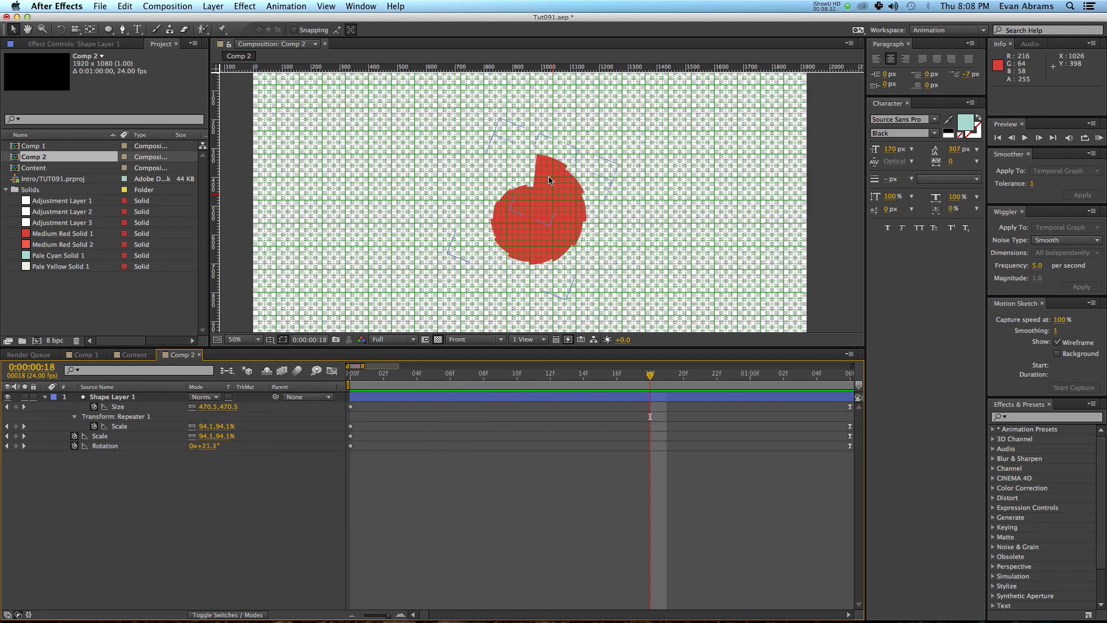
{"action": "left_click_drag", "start_coordinate": [605, 381], "coordinate": [651, 371]}
{"action": "key", "text": "space"}
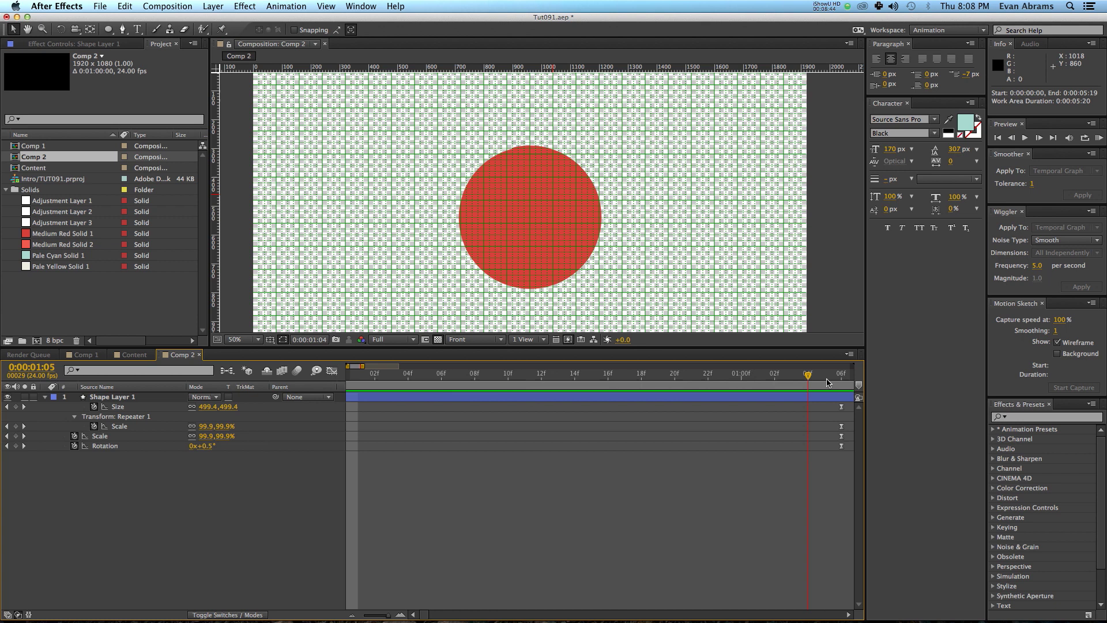
- Look over the Keyframe Assistant options and preview the animation with about four seconds of timeline in view
{"action": "left_click", "coordinate": [287, 6]}
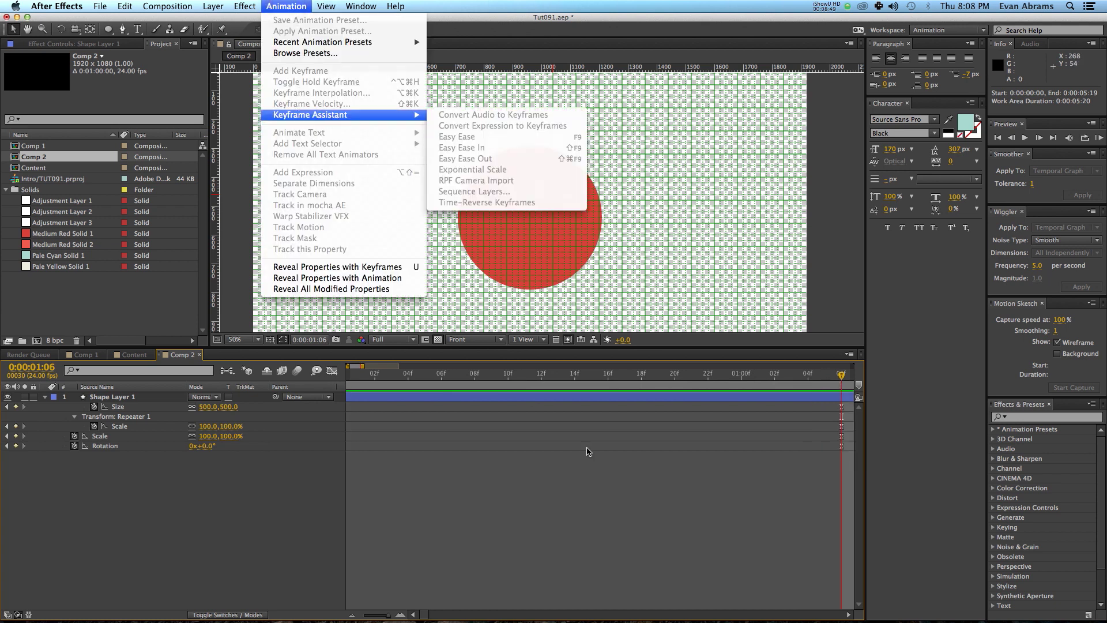
{"action": "left_click", "coordinate": [586, 448]}
{"action": "left_click", "coordinate": [573, 400]}
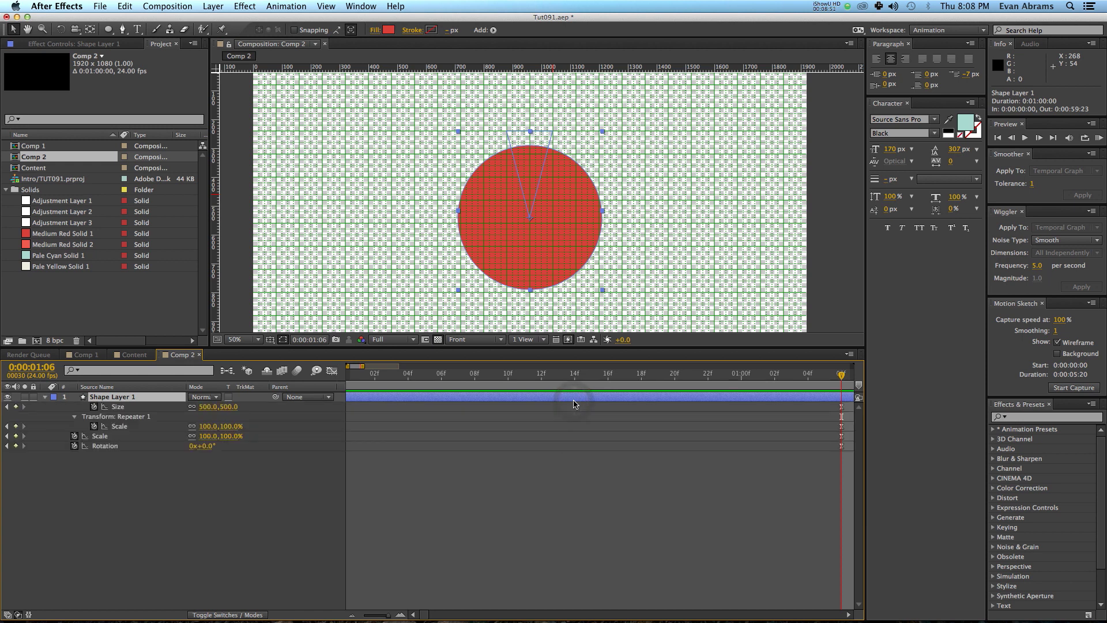
{"action": "key", "text": "minus"}
{"action": "key", "text": "minus"}
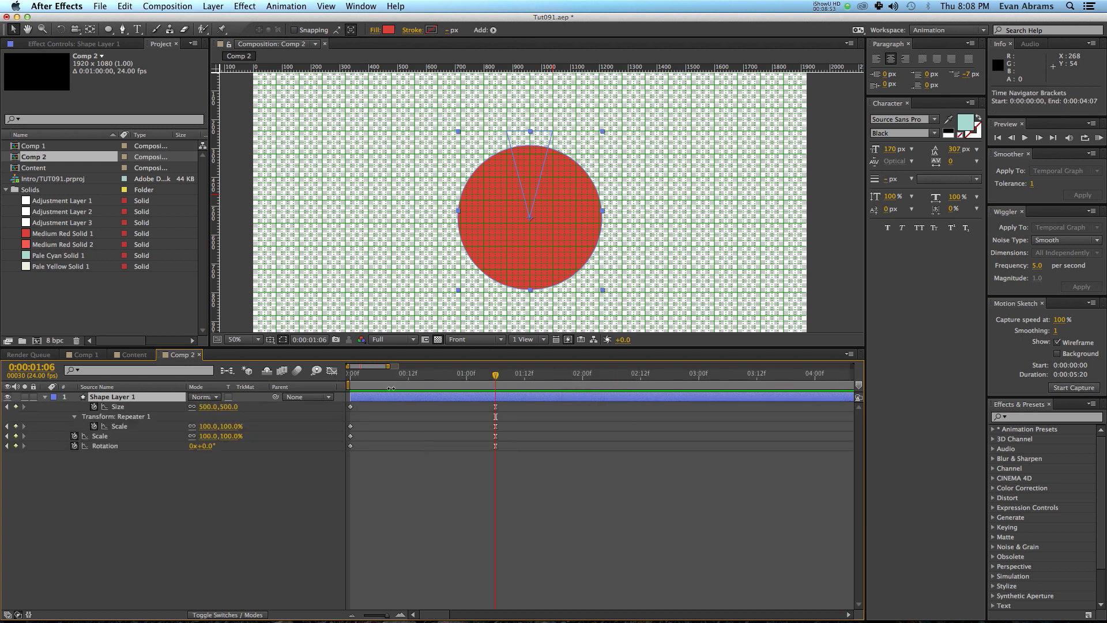
{"action": "key", "text": "KP_0"}
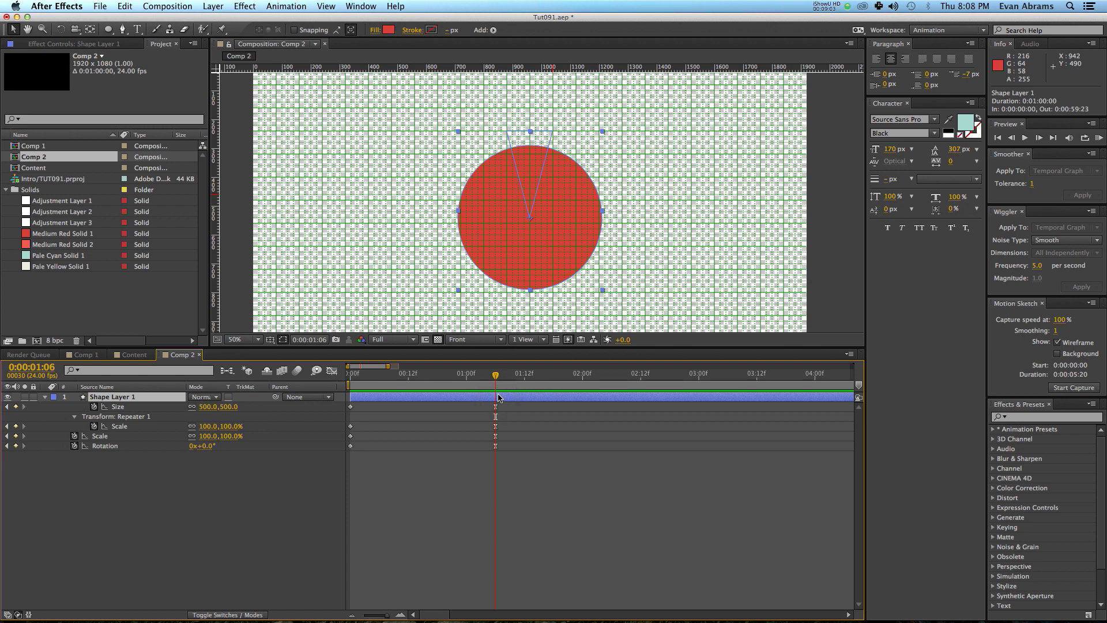
- Rename Shape Layer 1 as Circle
{"action": "key", "text": "Return"}
{"action": "type", "text": "Circle"}
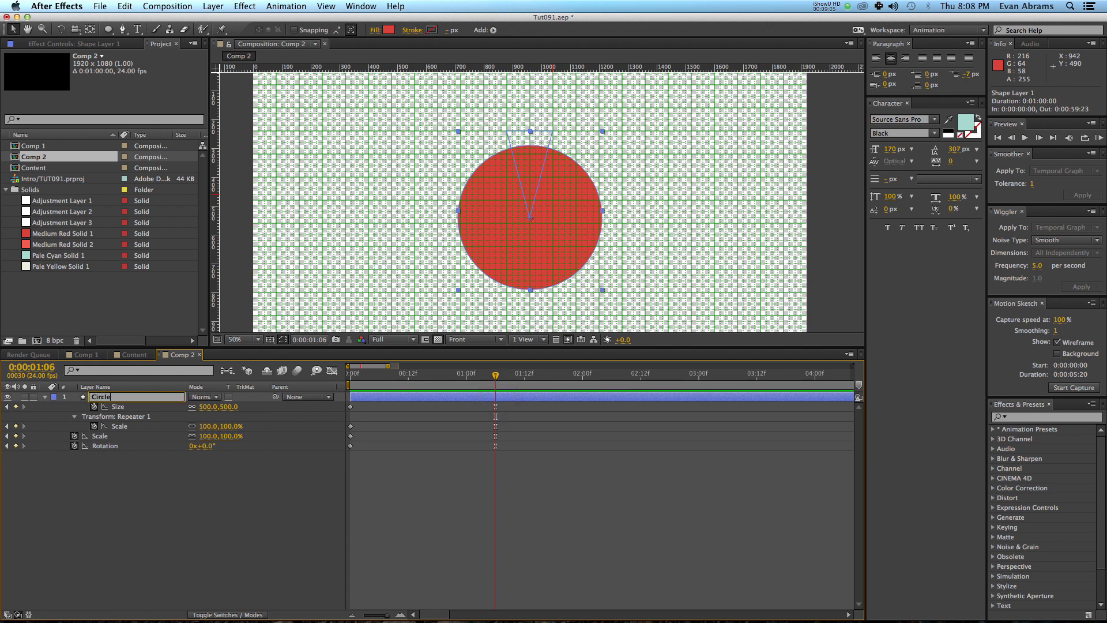
{"action": "key", "text": "Return"}
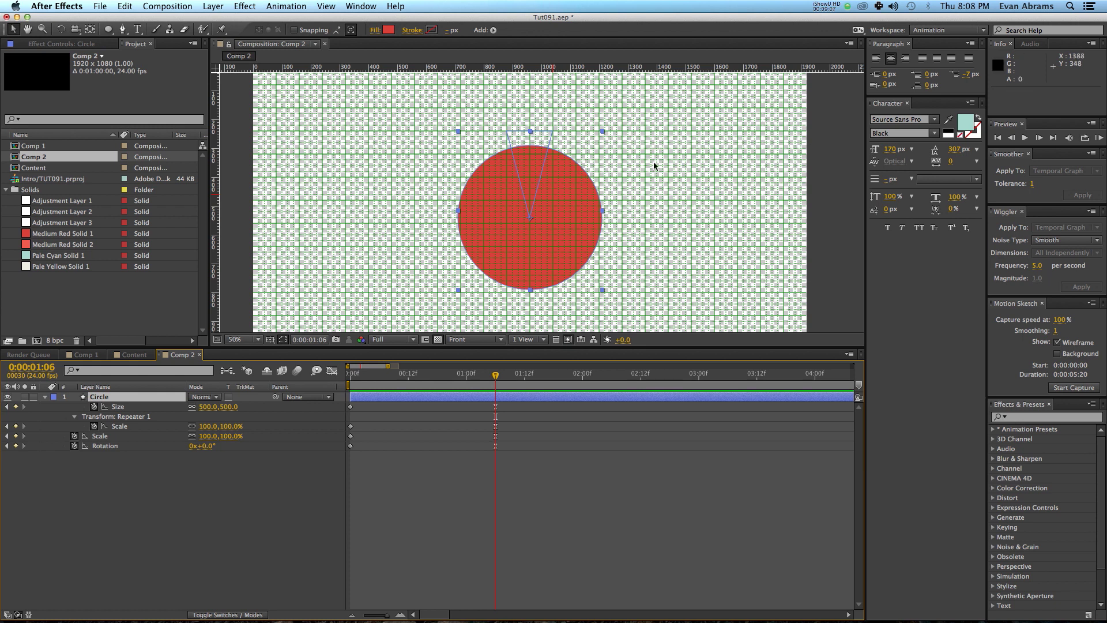
- Scrub through the Circle layer's animation up to 0:00:01:06 to examine how the slices spiral into a full circle
{"action": "key", "text": "0"}
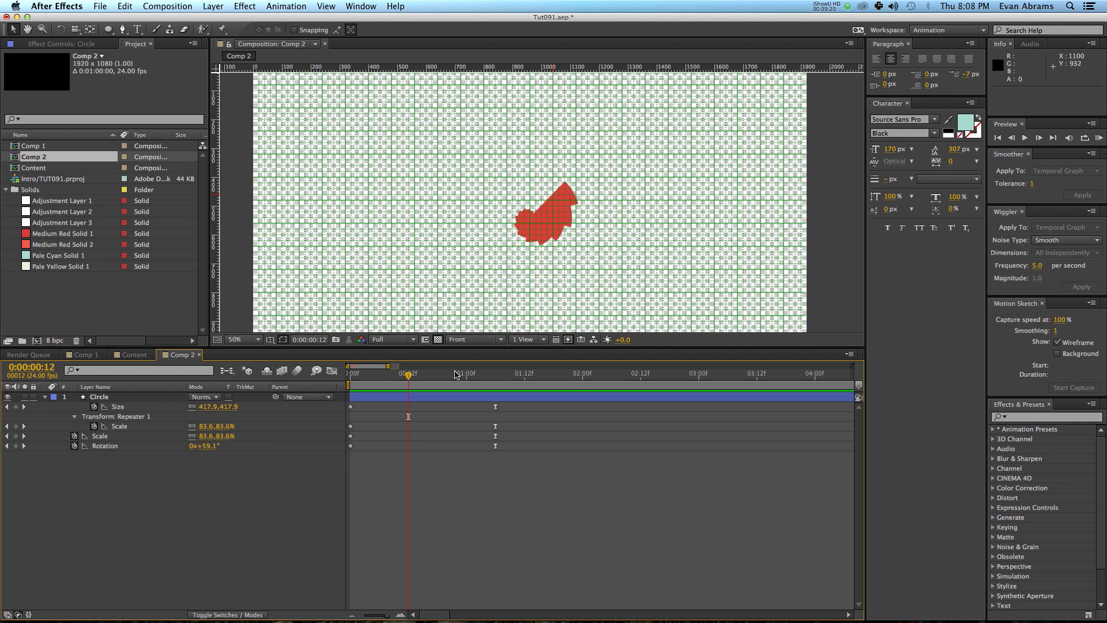
{"action": "left_click", "coordinate": [397, 375]}
{"action": "mouse_move", "coordinate": [423, 376]}
{"action": "left_mouse_down"}
{"action": "mouse_move", "coordinate": [465, 378]}
{"action": "mouse_move", "coordinate": [443, 383]}
{"action": "left_mouse_up"}
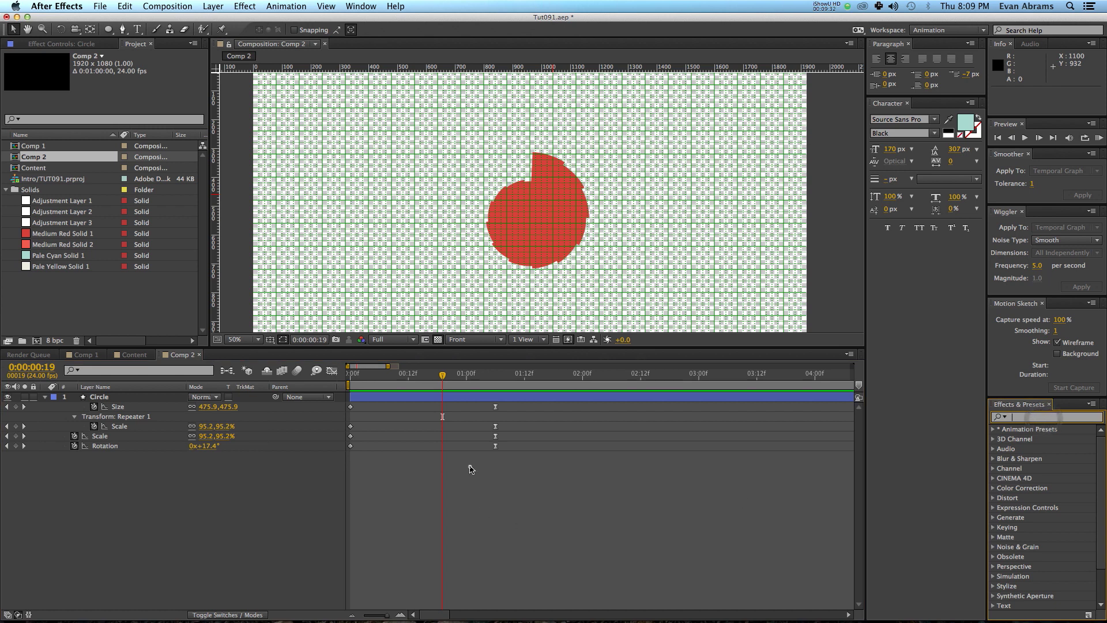
{"action": "left_click", "coordinate": [450, 398]}
{"action": "left_click_drag", "start_coordinate": [433, 380], "coordinate": [480, 381]}
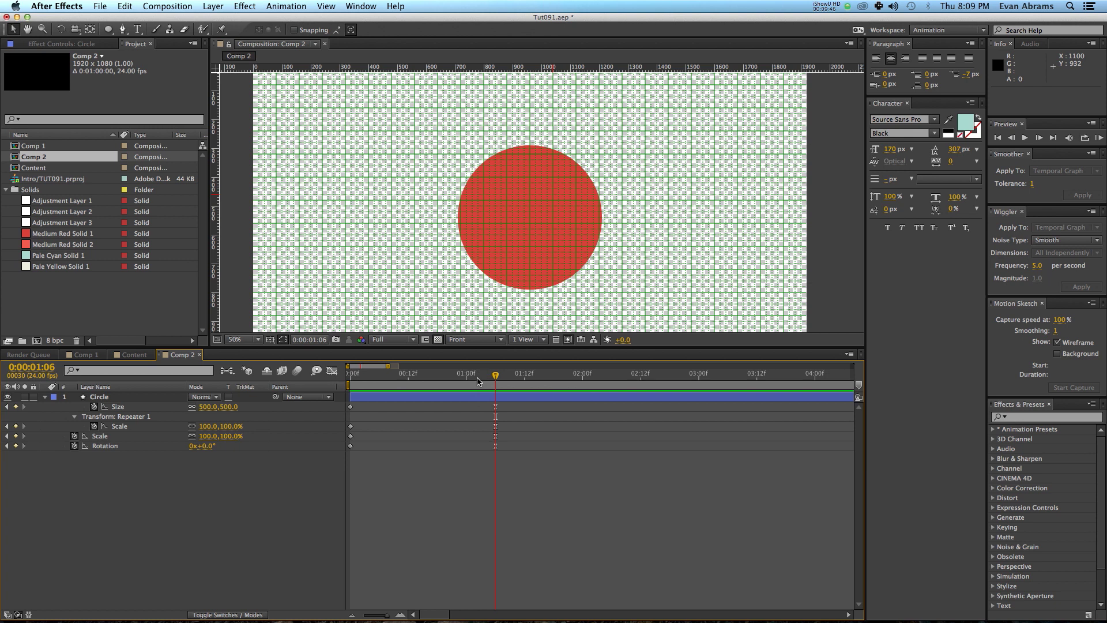
{"action": "key", "text": "comma"}
{"action": "left_click", "coordinate": [404, 381]}
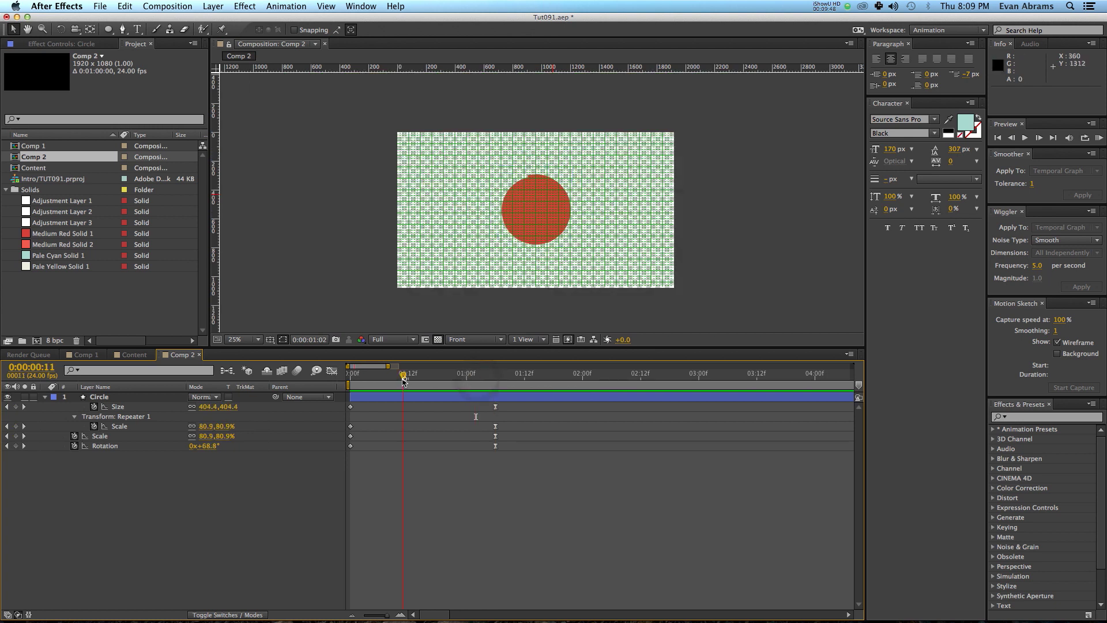
{"action": "left_click_drag", "start_coordinate": [404, 381], "coordinate": [451, 381]}
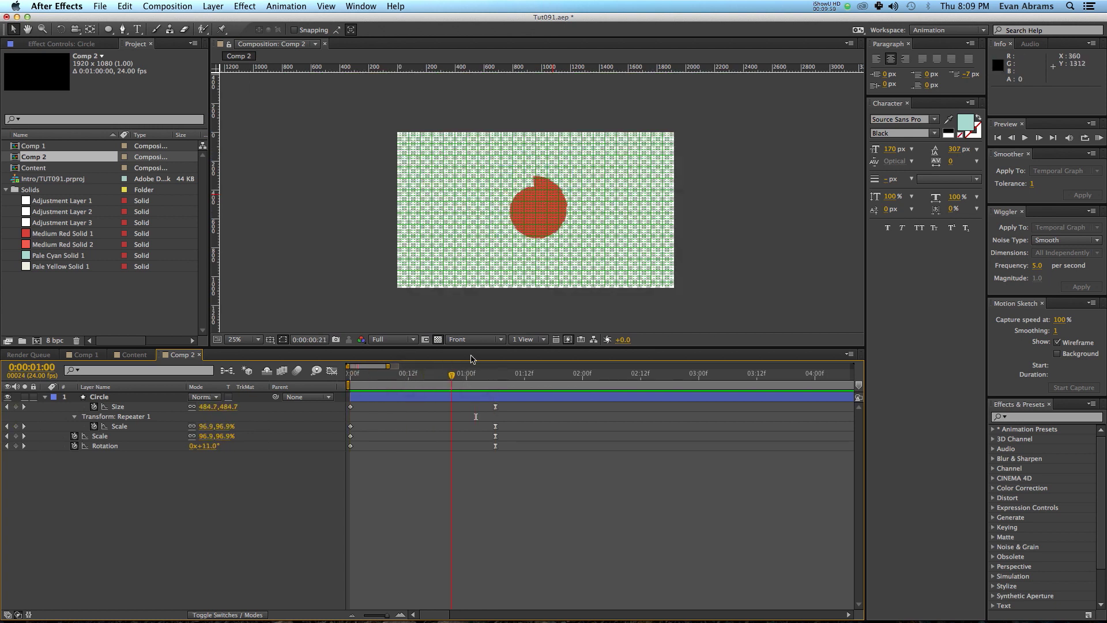
{"action": "key", "text": "k"}
- Set the Circle layer's Scale to 443% at 0:00:01:06 so the circle fills the composition, and RAM preview it
{"action": "left_click", "coordinate": [551, 199]}
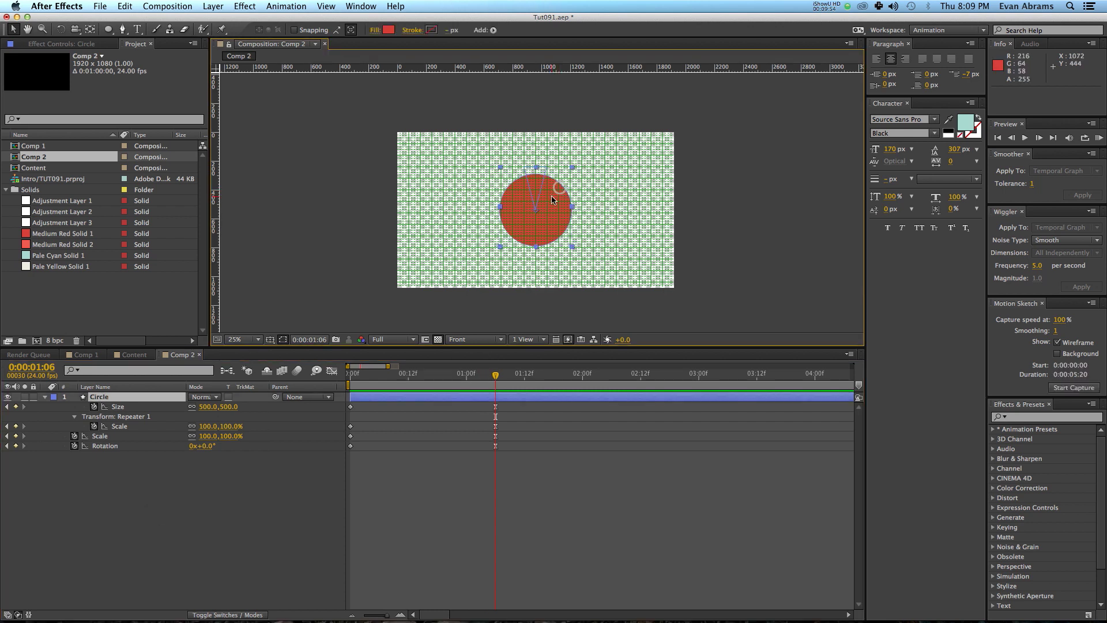
{"action": "left_click", "coordinate": [206, 545]}
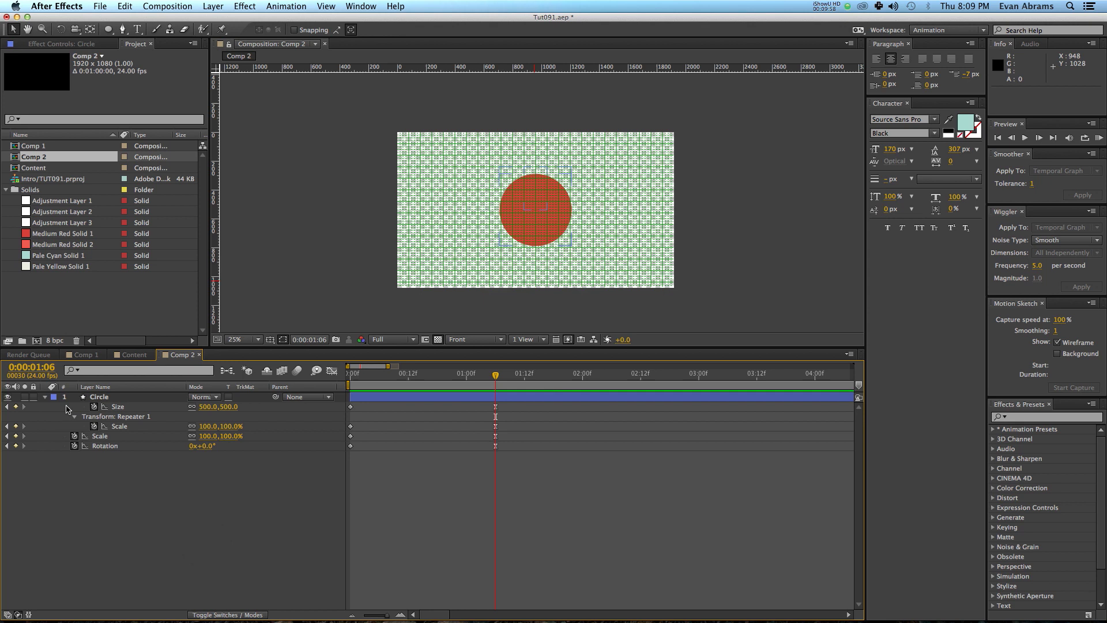
{"action": "left_click", "coordinate": [46, 399]}
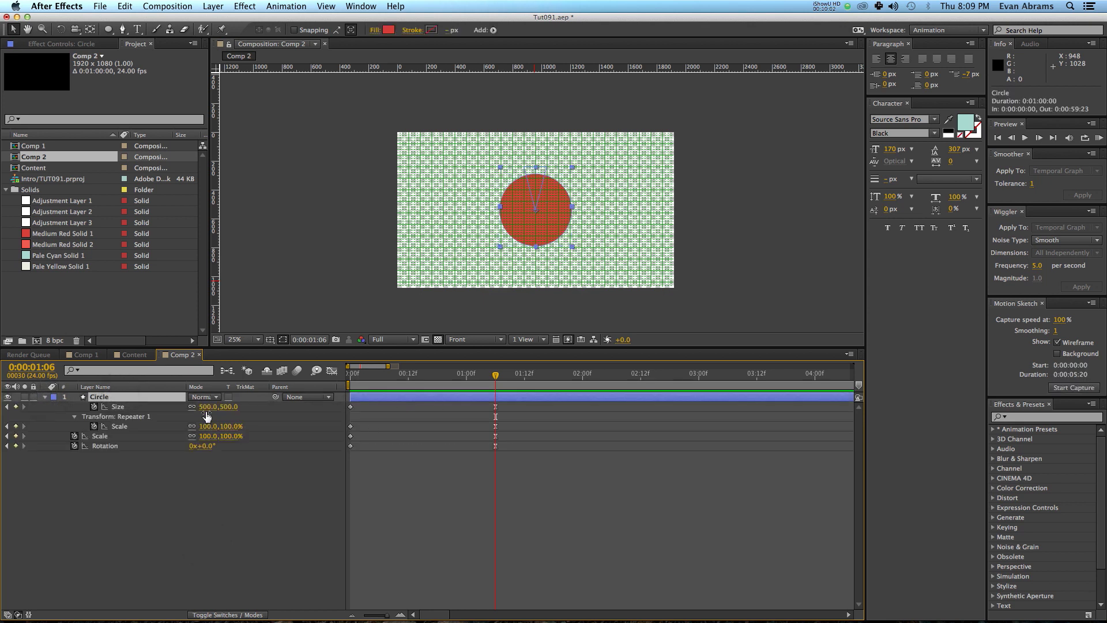
{"action": "left_click_drag", "start_coordinate": [207, 436], "coordinate": [430, 390]}
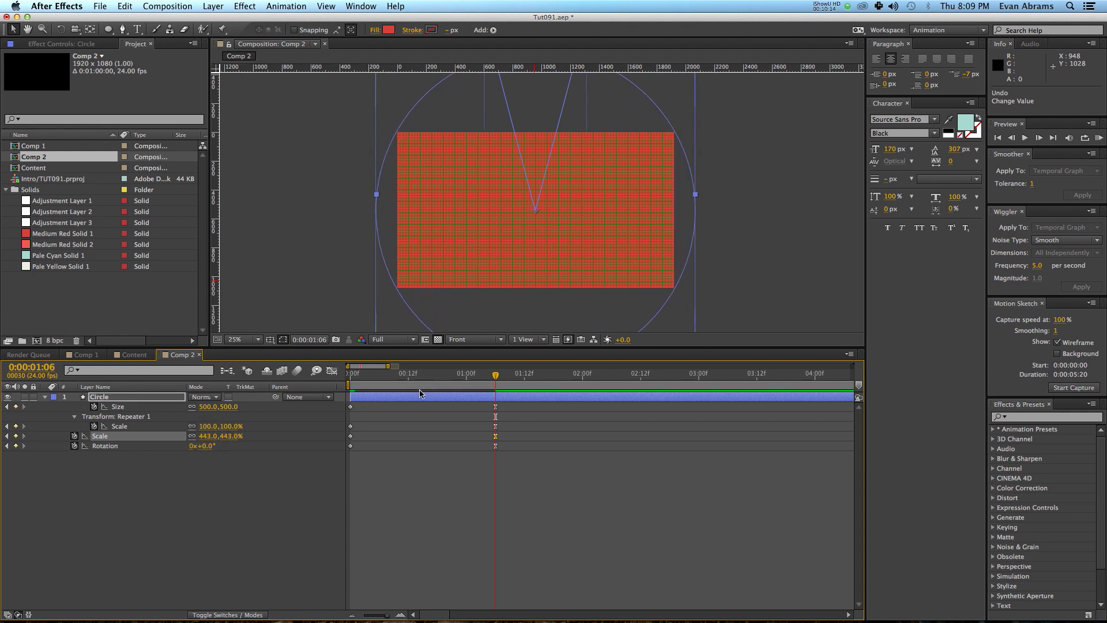
{"action": "key", "text": "KP_0"}
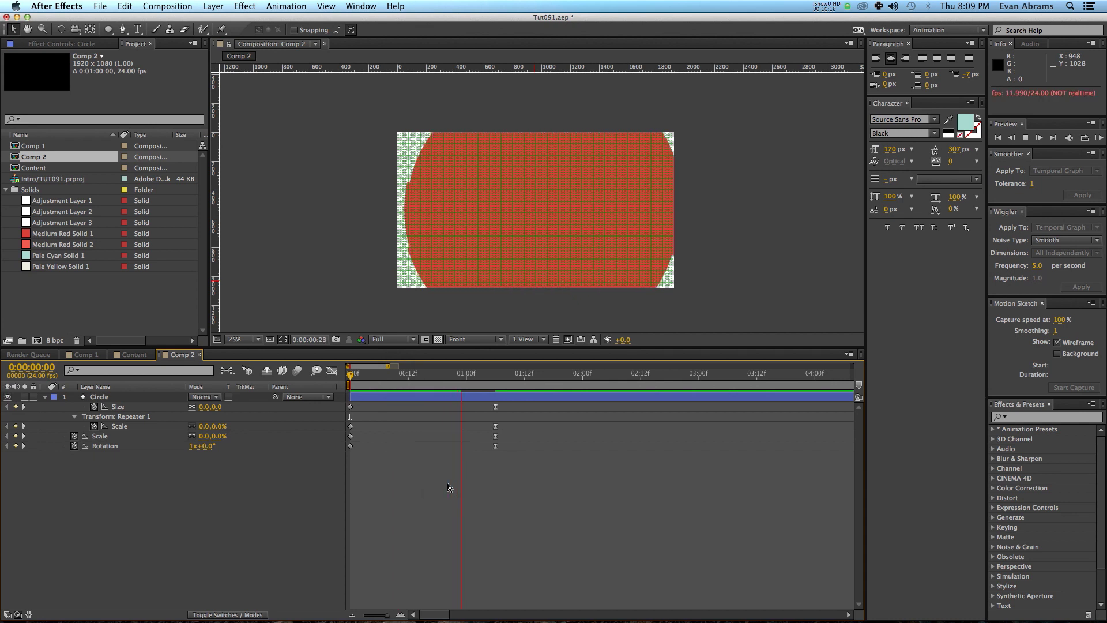
{"action": "key", "text": "space"}
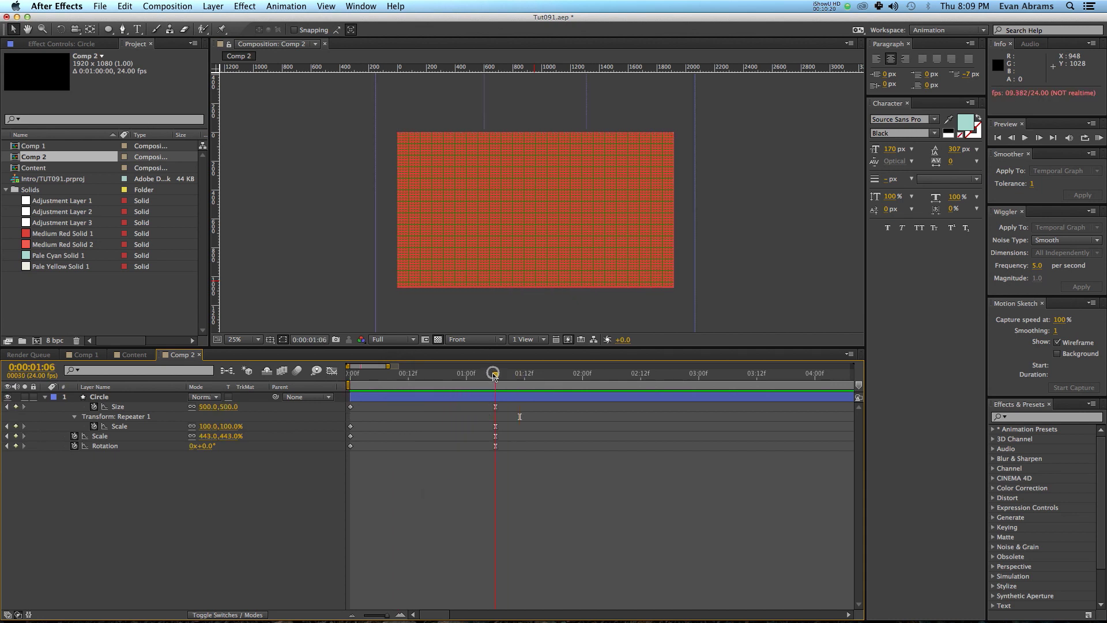
{"action": "left_click", "coordinate": [511, 396]}
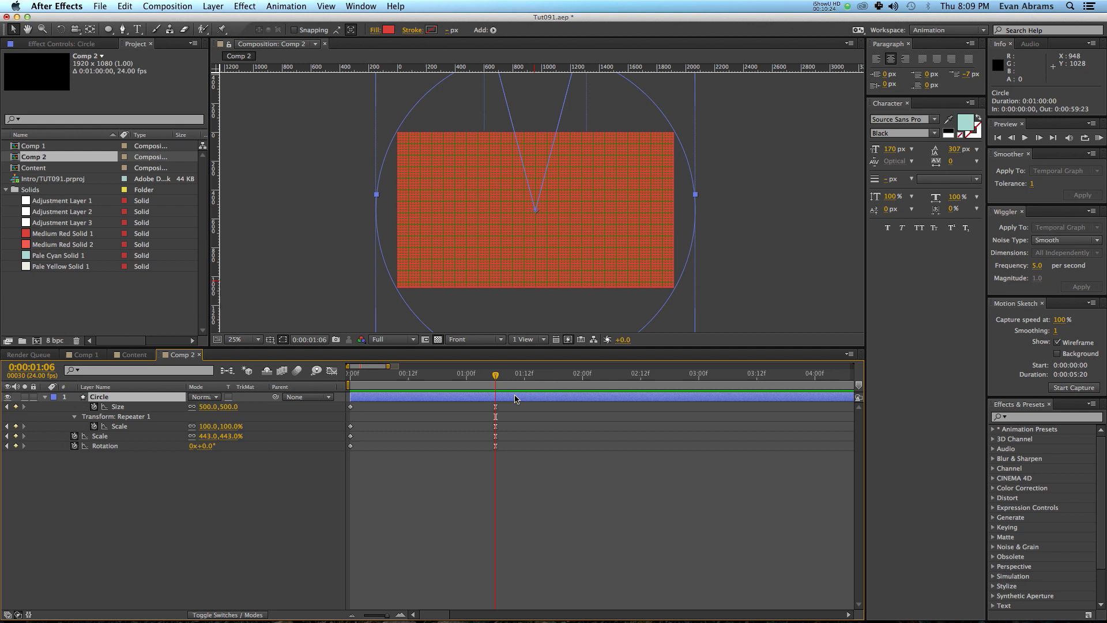
- Create an empty shape layer above Circle and trim its start to 0:00:01:16
{"action": "key", "text": "shift+Page_Down"}
{"action": "left_click", "coordinate": [460, 499]}
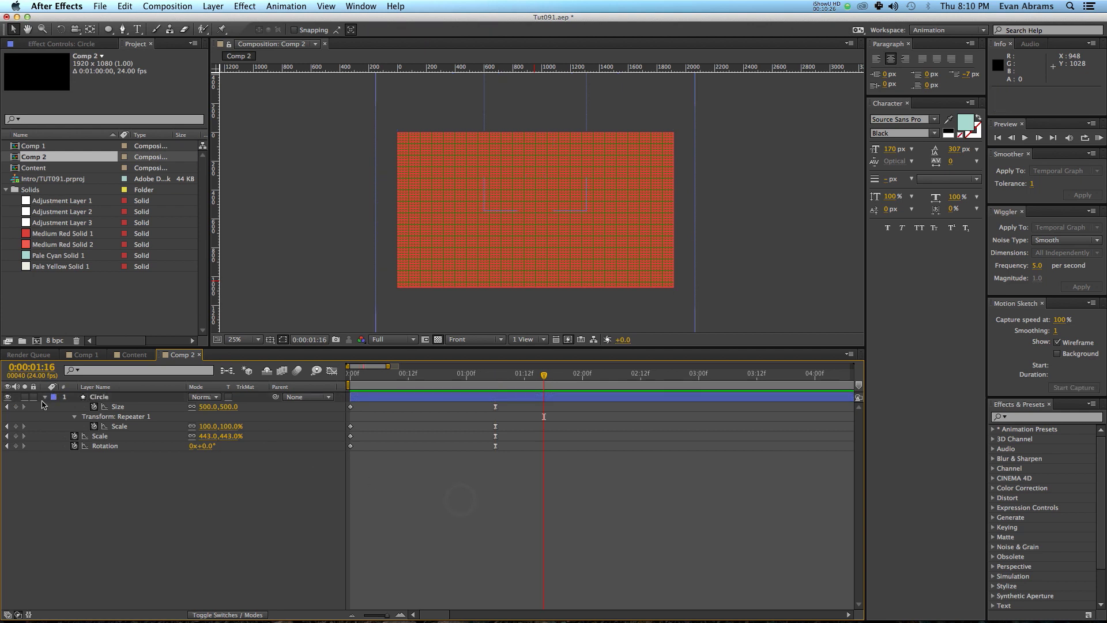
{"action": "left_click", "coordinate": [44, 397]}
{"action": "right_click", "coordinate": [170, 449]}
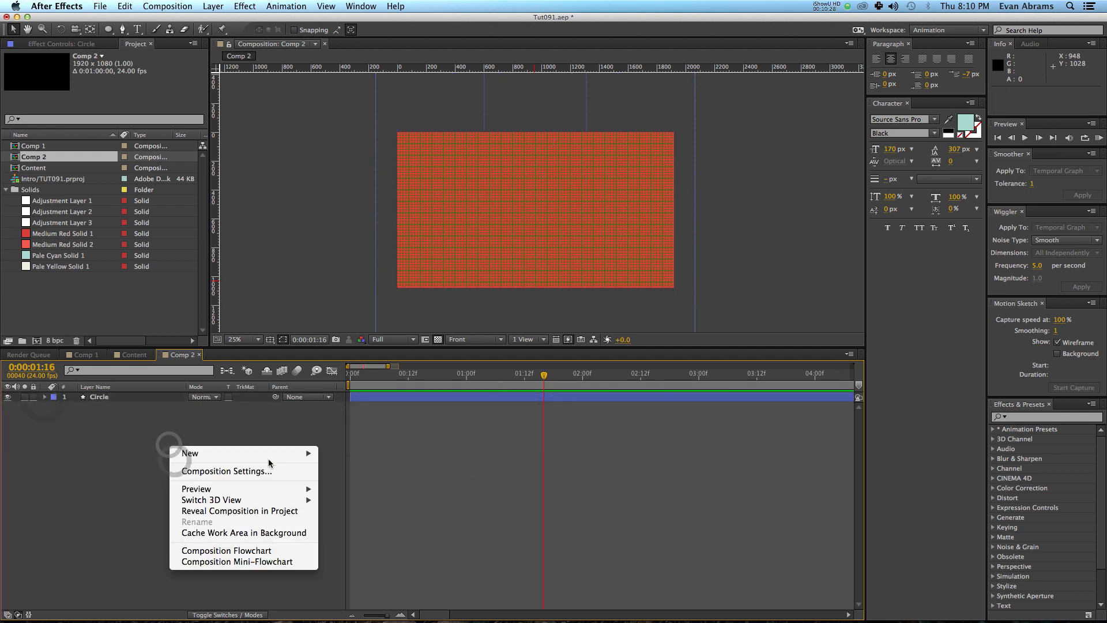
{"action": "mouse_move", "coordinate": [269, 455]}
{"action": "left_click", "coordinate": [360, 524]}
{"action": "key", "text": "q"}
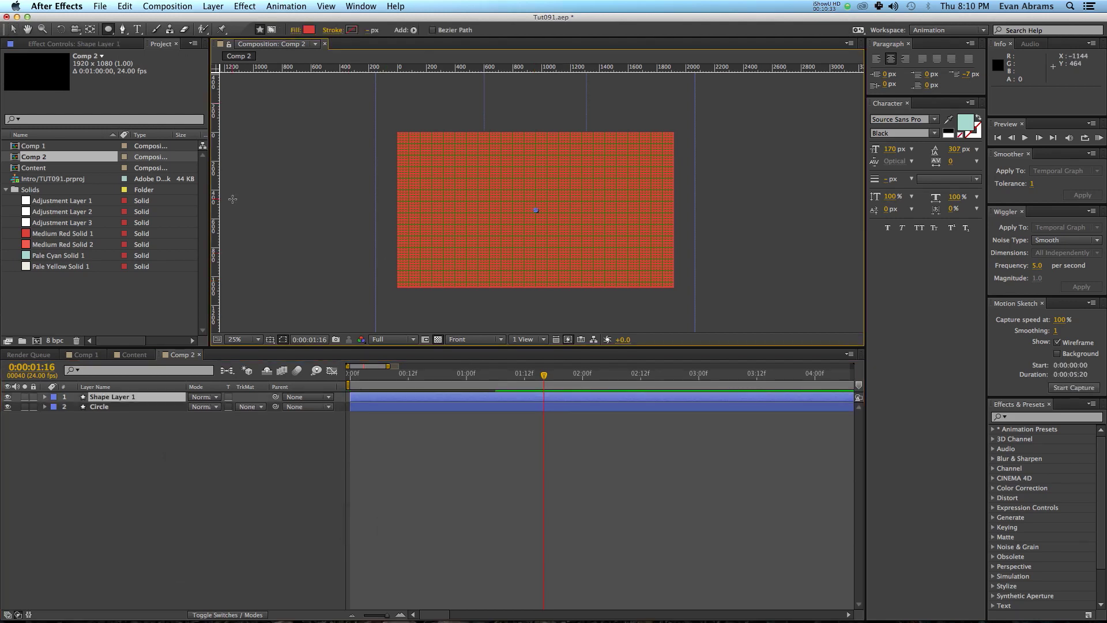
{"action": "key", "text": "alt+bracketleft"}
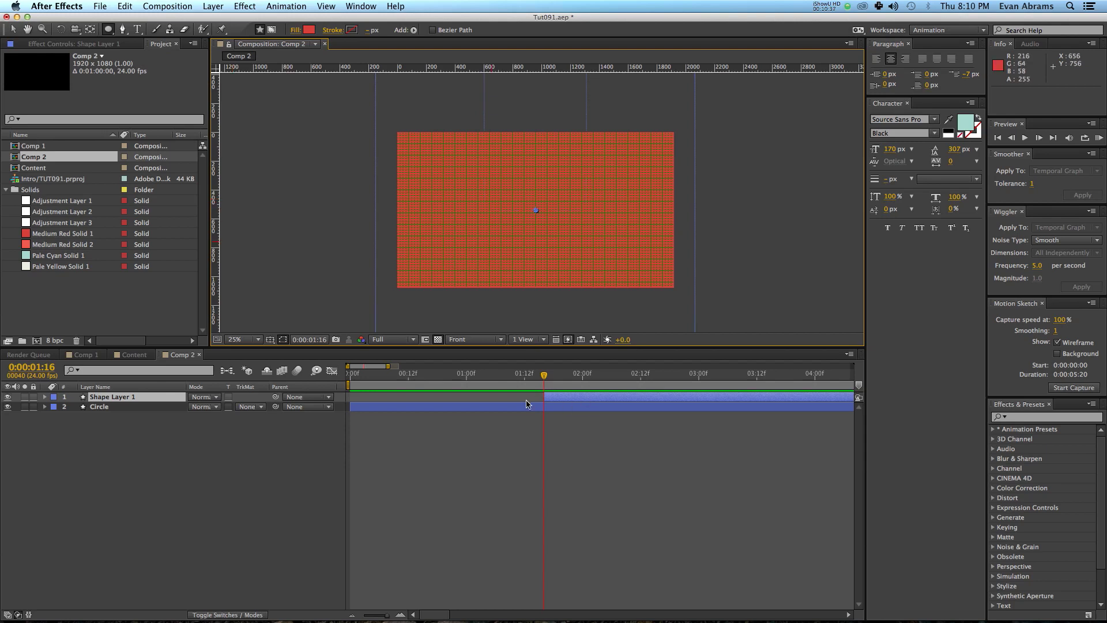
{"action": "left_click", "coordinate": [259, 444]}
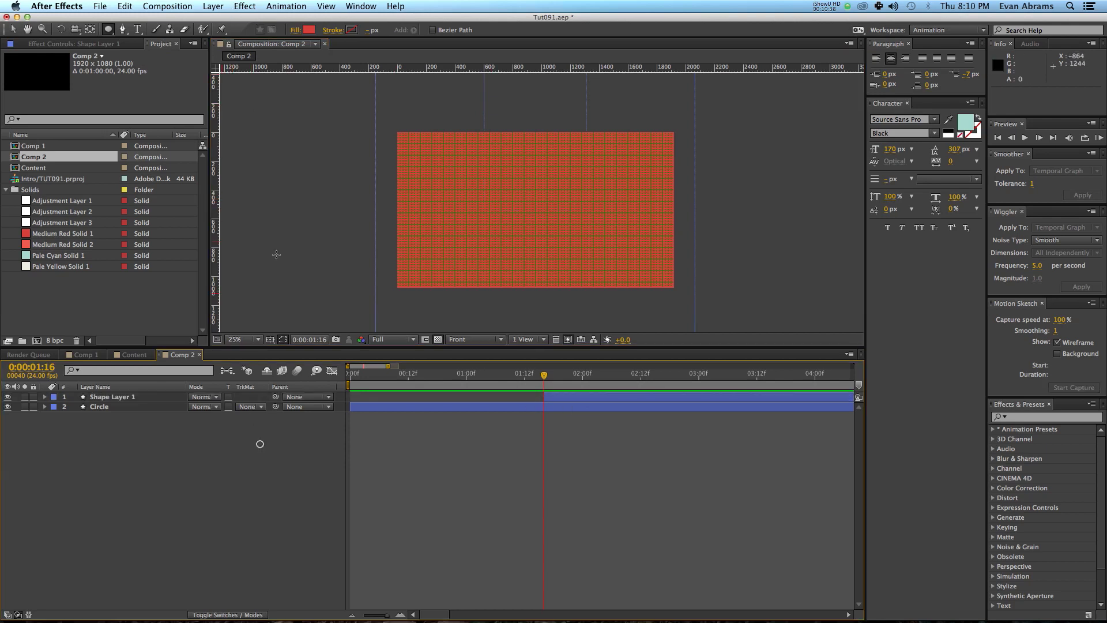
- Set the fill to pale cyan and add a rectangle covering the whole composition on Shape Layer 1
{"action": "left_click", "coordinate": [310, 34]}
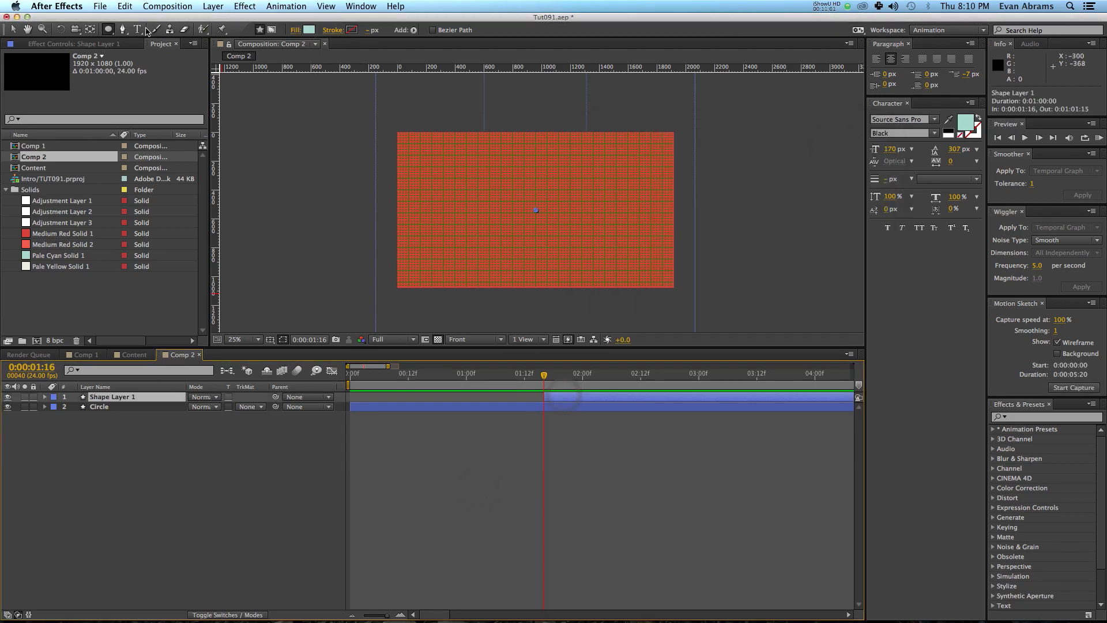
{"action": "left_click_drag", "start_coordinate": [107, 35], "coordinate": [139, 28]}
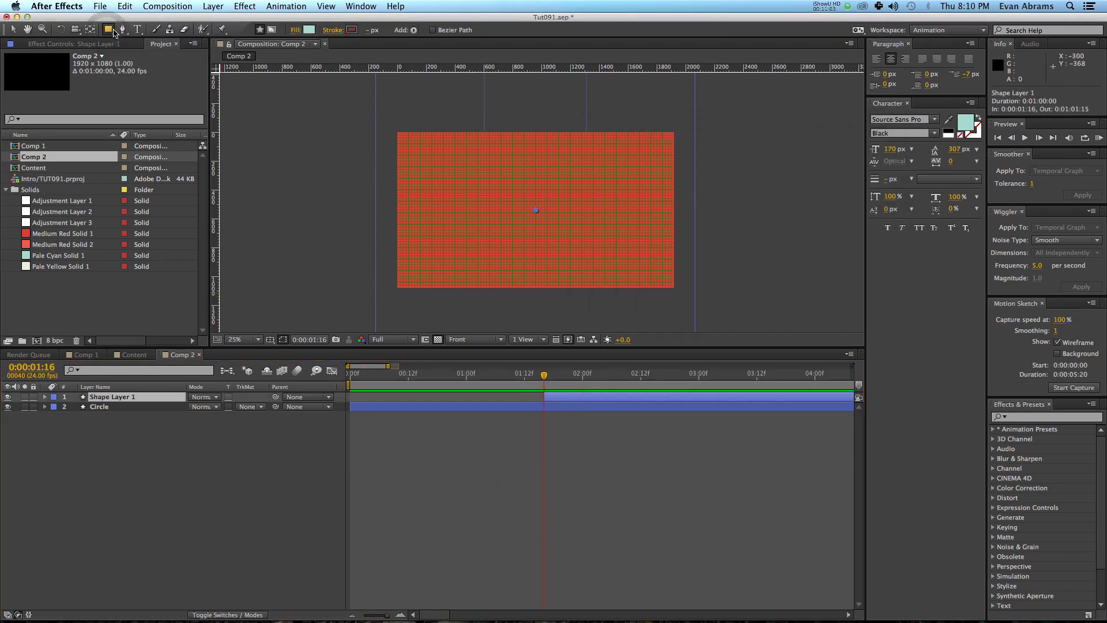
{"action": "double_click", "coordinate": [110, 30]}
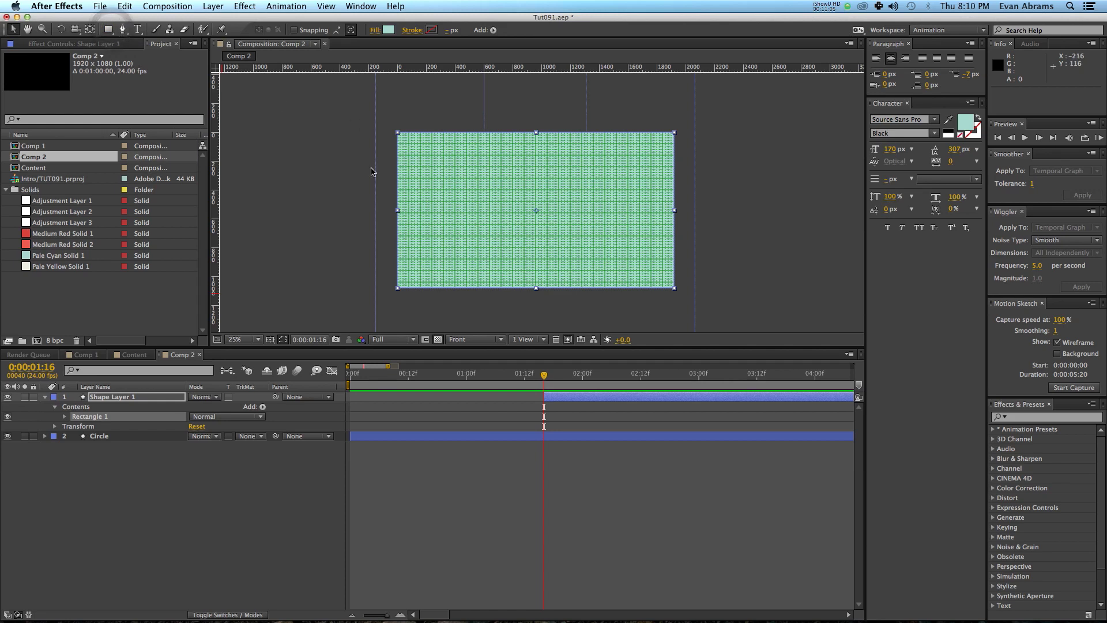
- Unlink the rectangle's Size proportions and divide its 1920 width by 20, keeping the full height
{"action": "key", "text": "u"}
{"action": "key", "text": "u"}
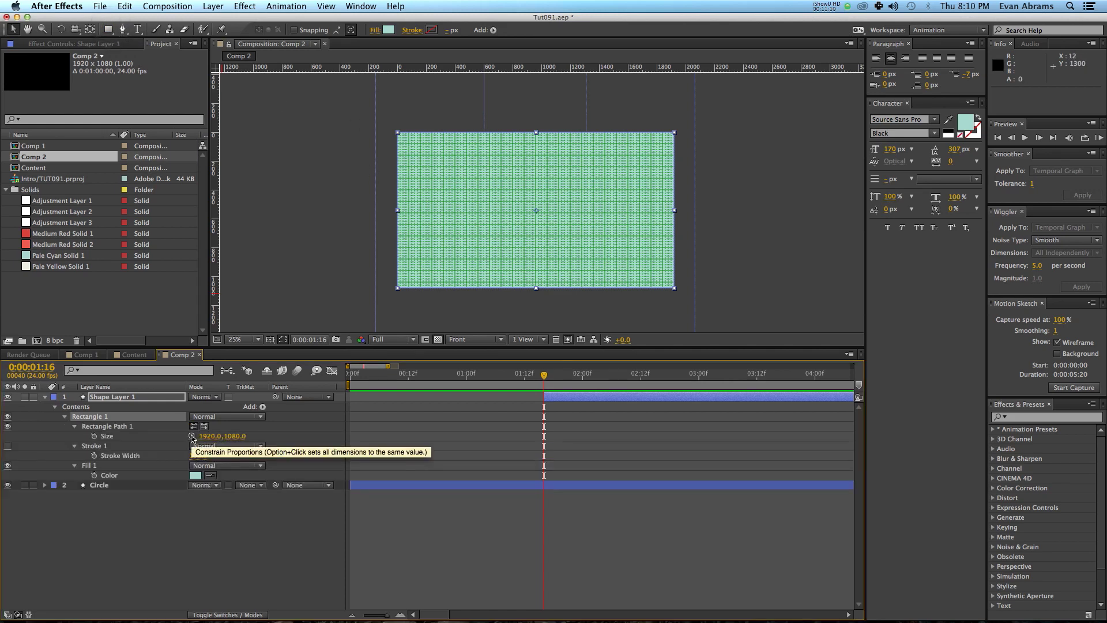
{"action": "left_click", "coordinate": [237, 436]}
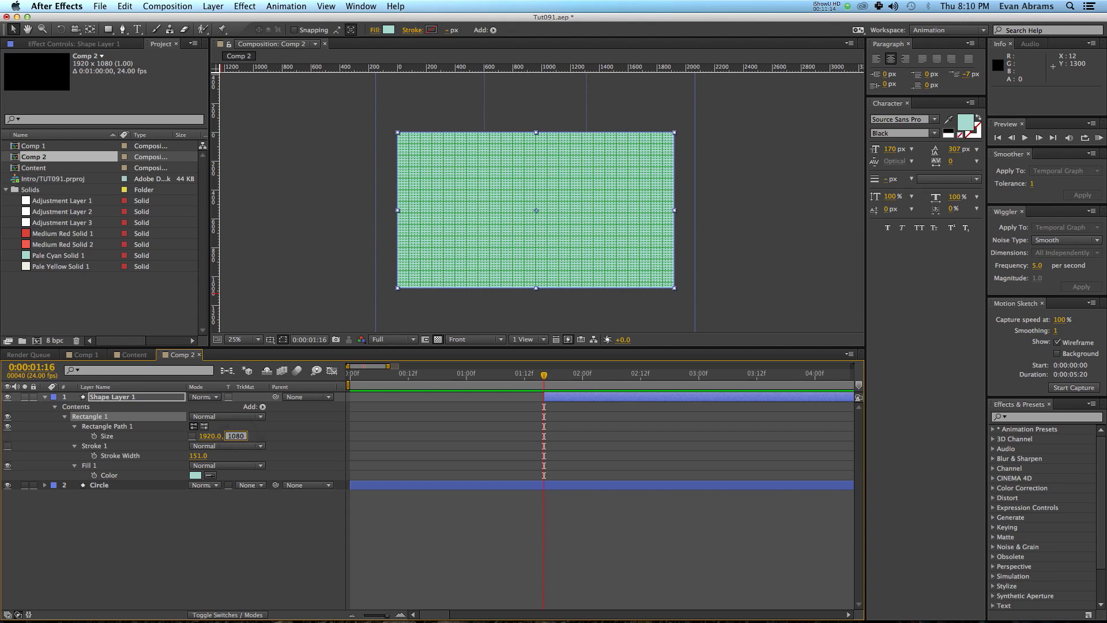
{"action": "left_click", "coordinate": [209, 436]}
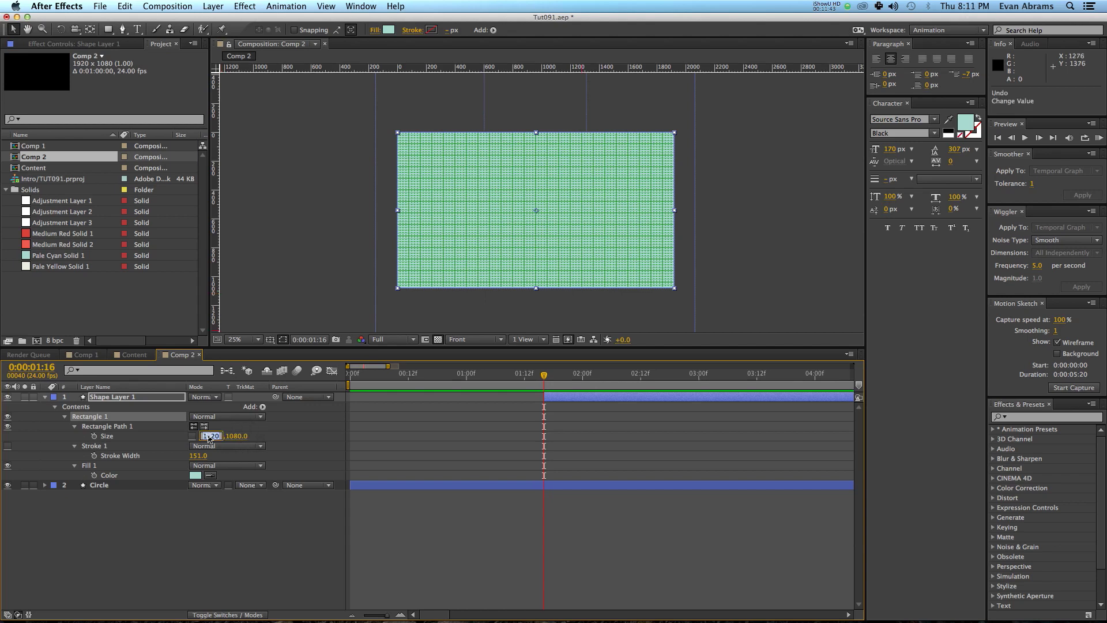
{"action": "key", "text": "Right"}
{"action": "type", "text": "/"}
{"action": "type", "text": "20"}
{"action": "key", "text": "Return"}
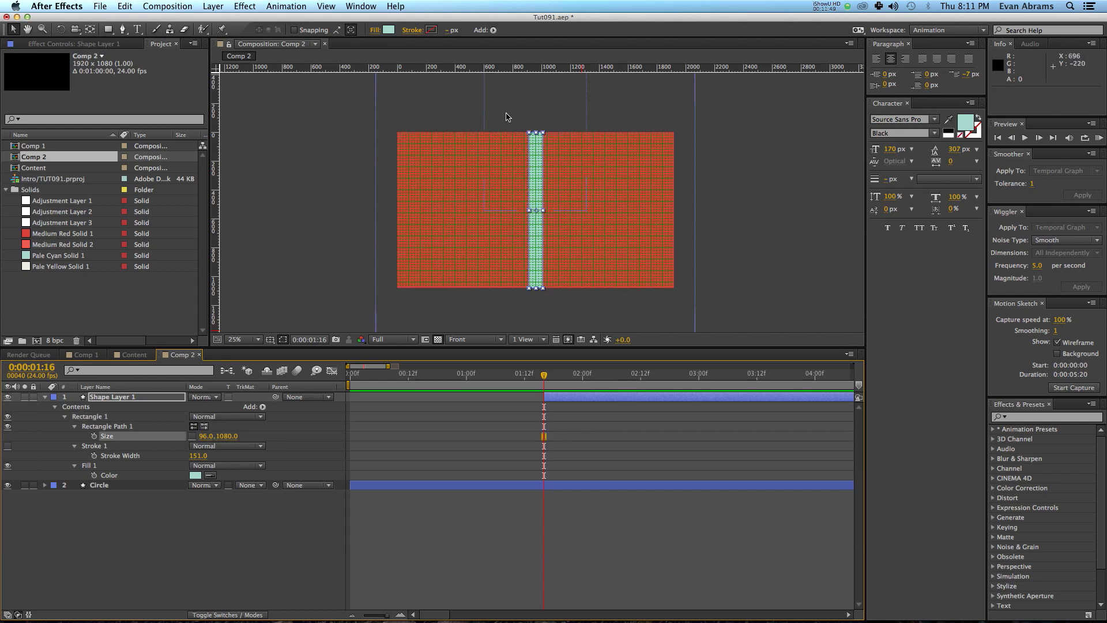
- Set the rectangle path's Position to -912, 0 so the strip sits flush with the composition's left edge
{"action": "left_click", "coordinate": [245, 521]}
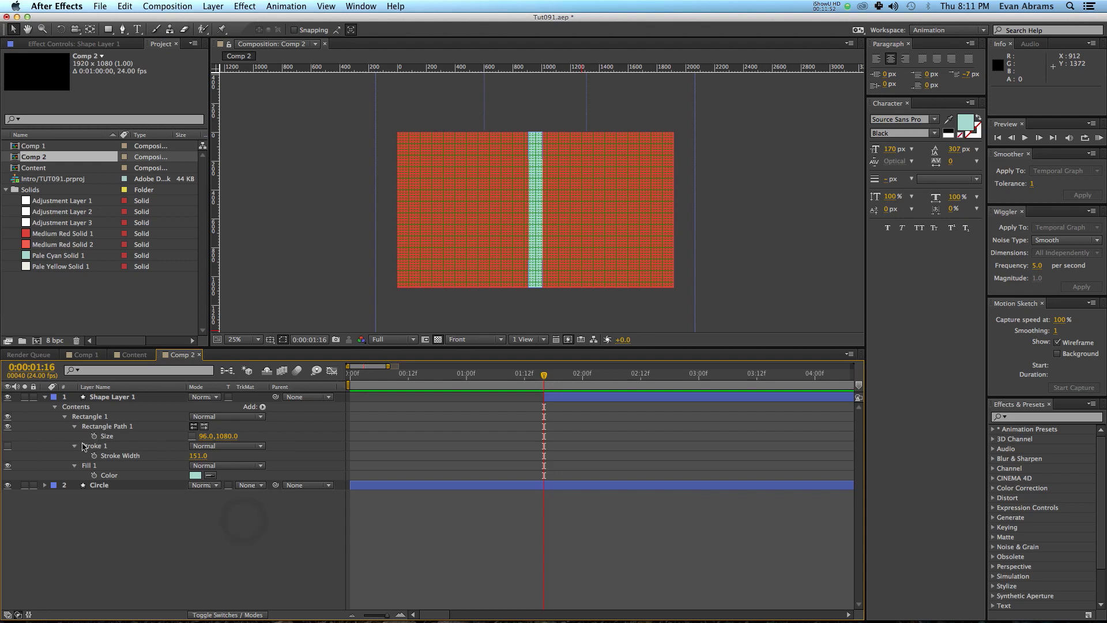
{"action": "left_click", "coordinate": [74, 426]}
{"action": "left_click_drag", "start_coordinate": [194, 445], "coordinate": [85, 451]}
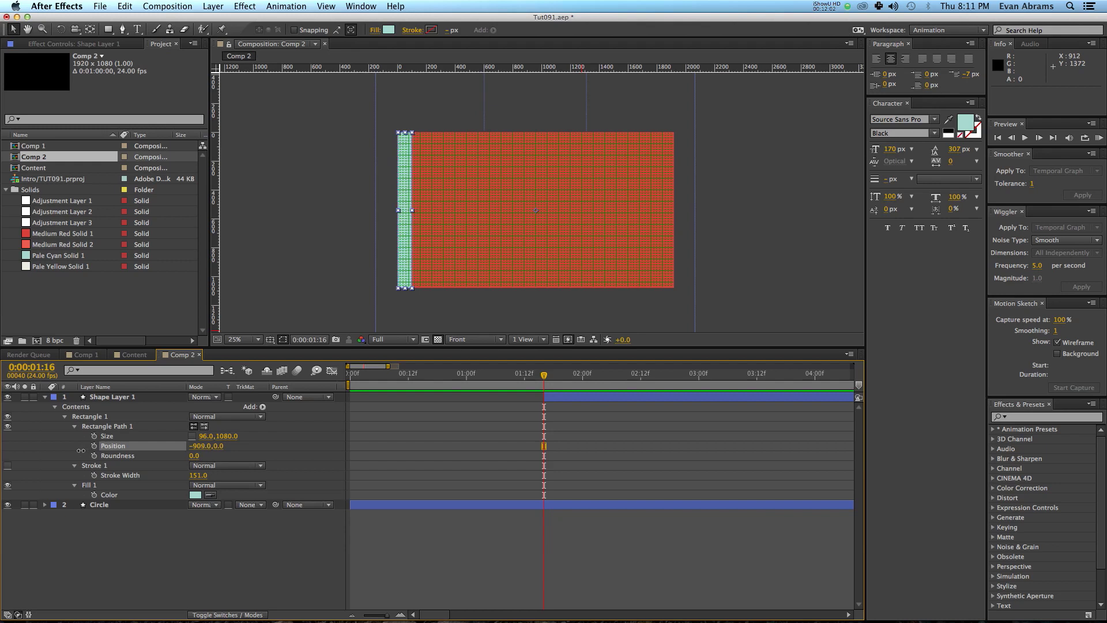
{"action": "key", "text": "slash"}
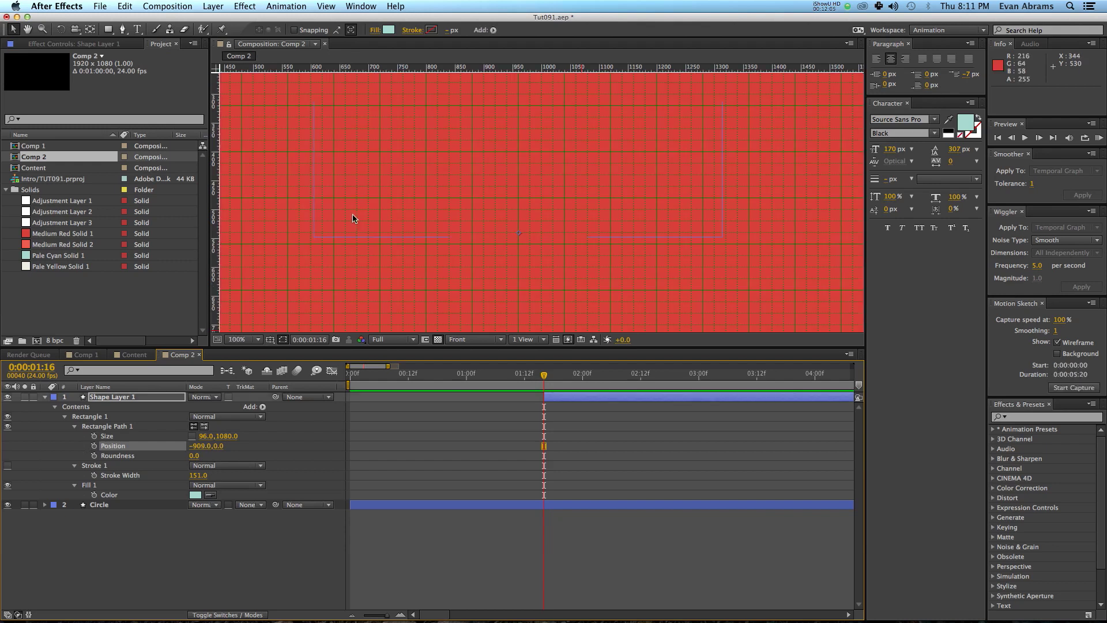
{"action": "left_click", "coordinate": [440, 440]}
{"action": "scroll", "coordinate": [432, 240], "scroll_direction": "up", "scroll_amount": 3}
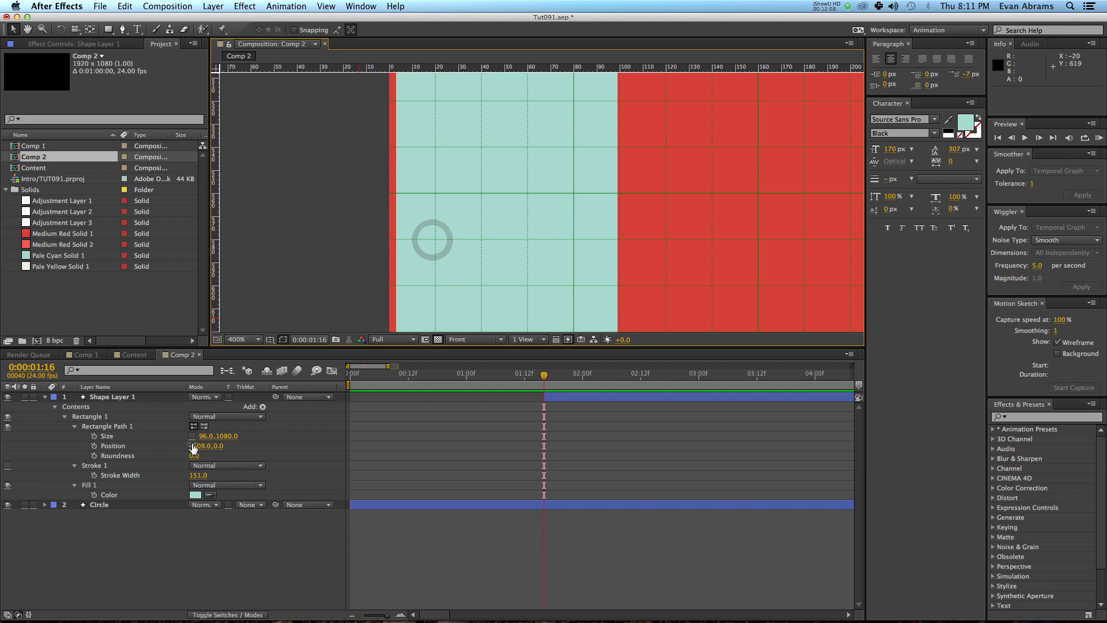
{"action": "key", "text": "comma"}
{"action": "key", "text": "comma"}
{"action": "key", "text": "comma"}
- Turn off the grid and the proportional grid in the composition view
{"action": "left_click", "coordinate": [270, 339]}
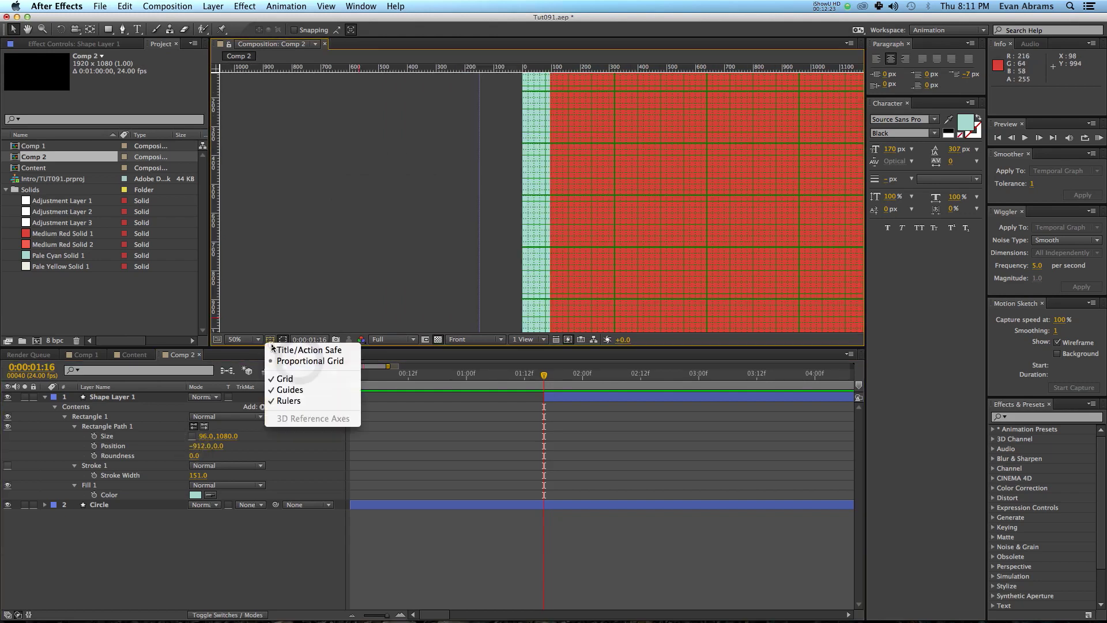
{"action": "left_click", "coordinate": [283, 378]}
{"action": "left_click", "coordinate": [270, 339]}
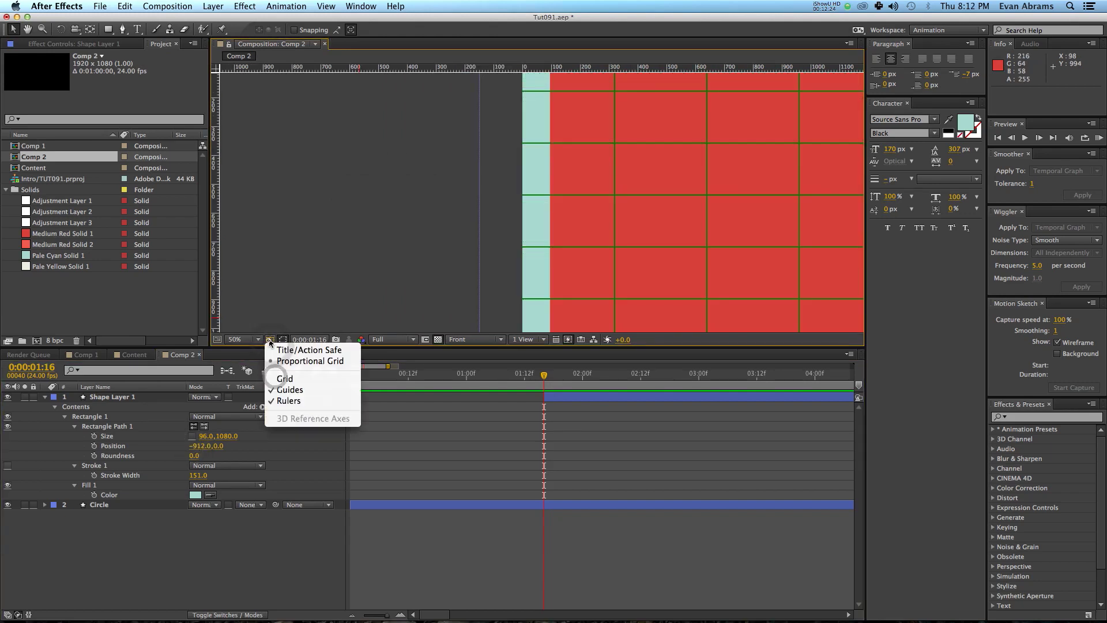
{"action": "left_click", "coordinate": [283, 367]}
{"action": "key", "text": "comma"}
{"action": "key", "text": "comma"}
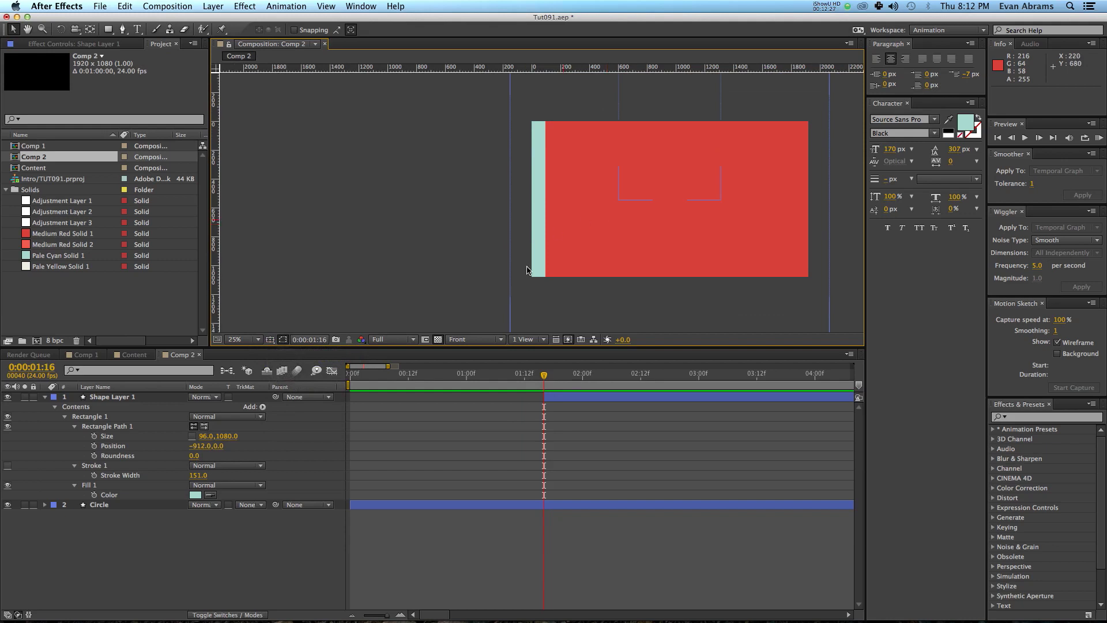
- Add a Repeater to Shape Layer 1 and set its Copies to 20
{"action": "left_click", "coordinate": [557, 398]}
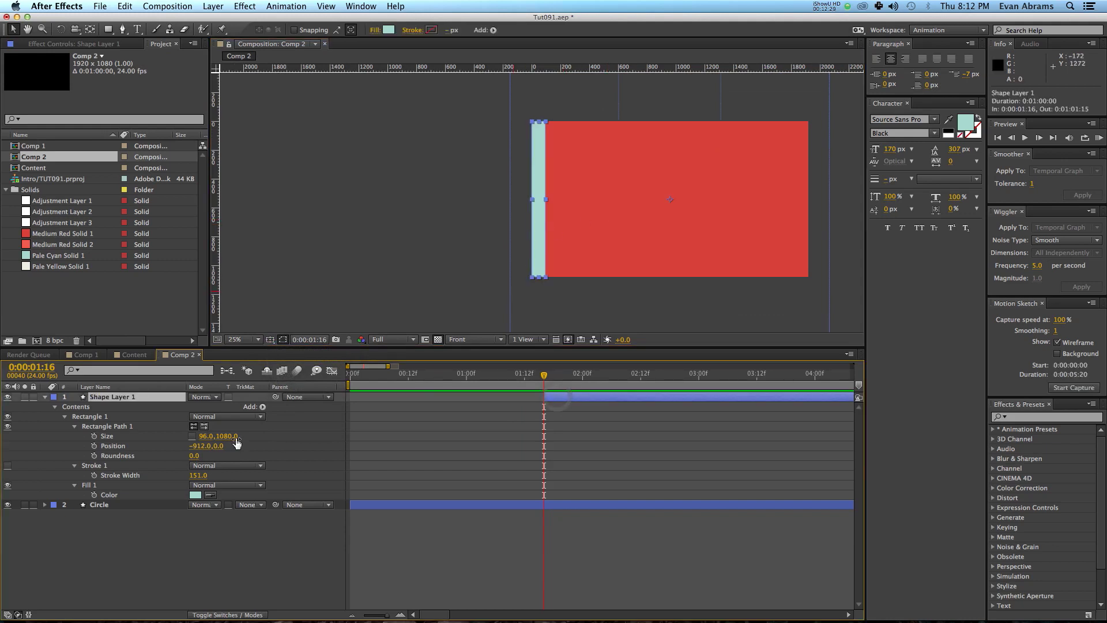
{"action": "left_click", "coordinate": [263, 408]}
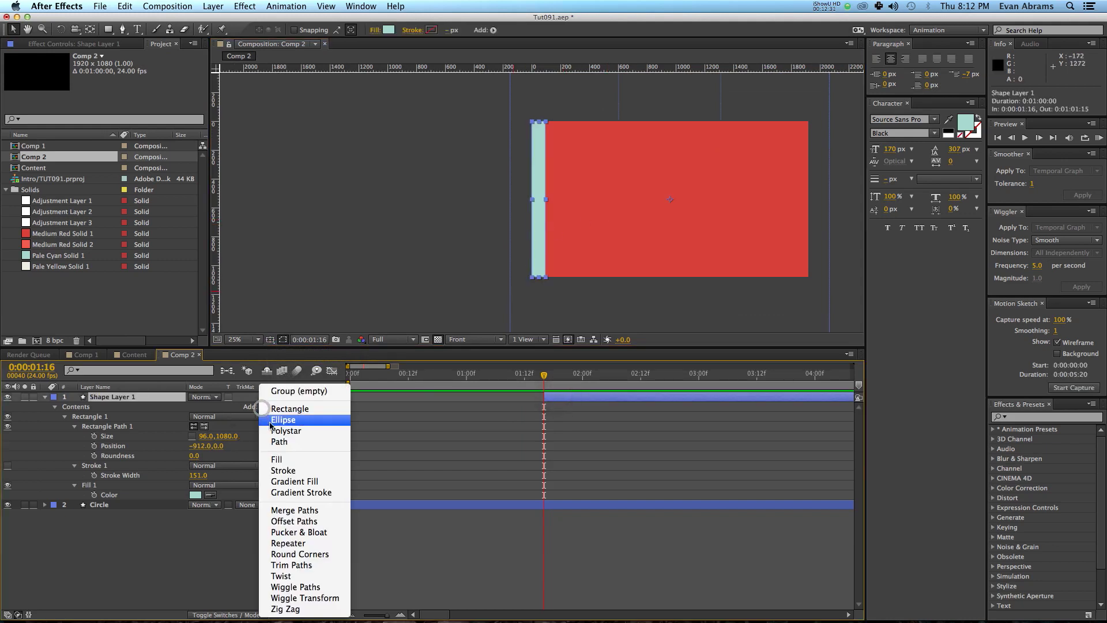
{"action": "left_click", "coordinate": [291, 540]}
{"action": "left_click", "coordinate": [67, 505]}
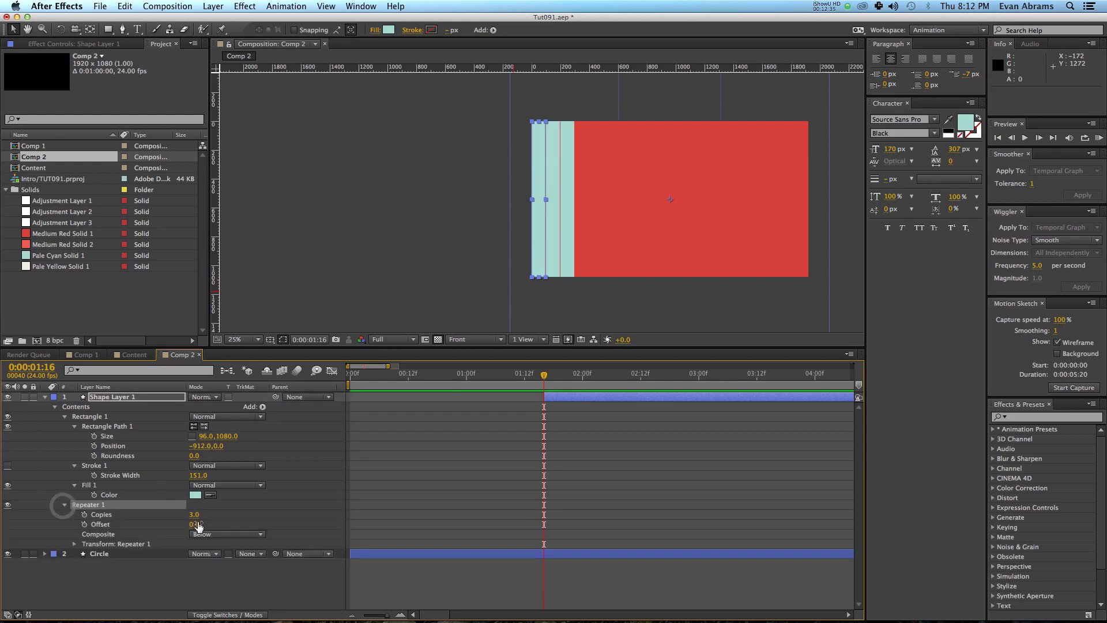
{"action": "left_click_drag", "start_coordinate": [195, 515], "coordinate": [205, 513]}
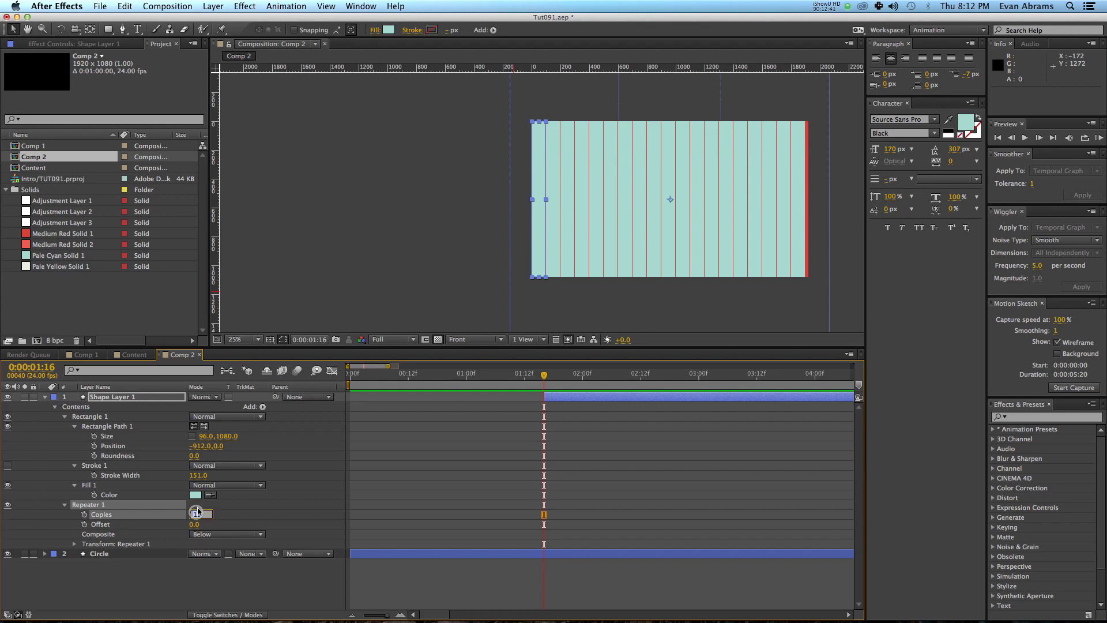
{"action": "key", "text": "Up"}
{"action": "left_click", "coordinate": [239, 512]}
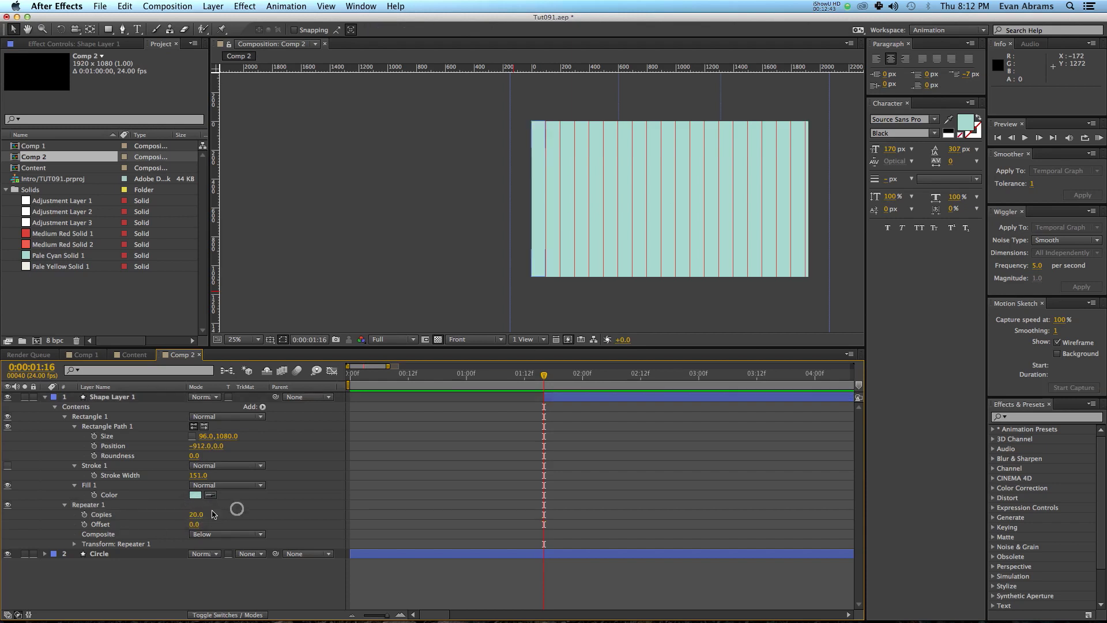
- Set the Repeater transform's horizontal Position to 96 so the strips sit edge to edge
{"action": "left_click", "coordinate": [74, 543]}
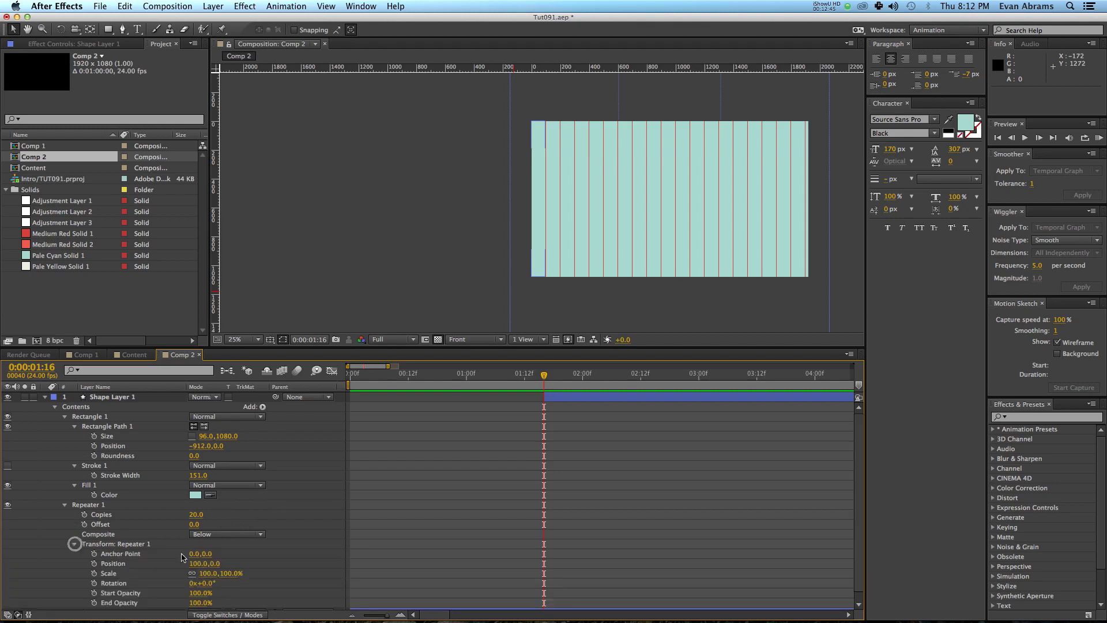
{"action": "left_click", "coordinate": [199, 563]}
{"action": "type", "text": "96"}
{"action": "key", "text": "Return"}
{"action": "left_click", "coordinate": [460, 520]}
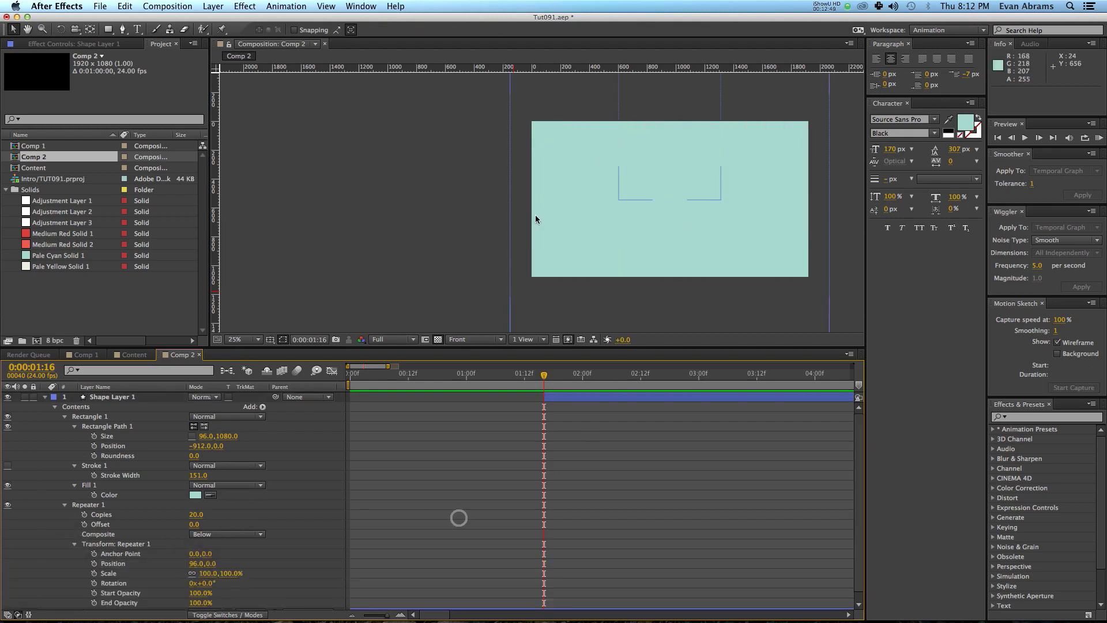
- At 0:00:02:02, add keyframes for the Repeater's Scale and the rectangle path's Size and Position
{"action": "left_click", "coordinate": [555, 404]}
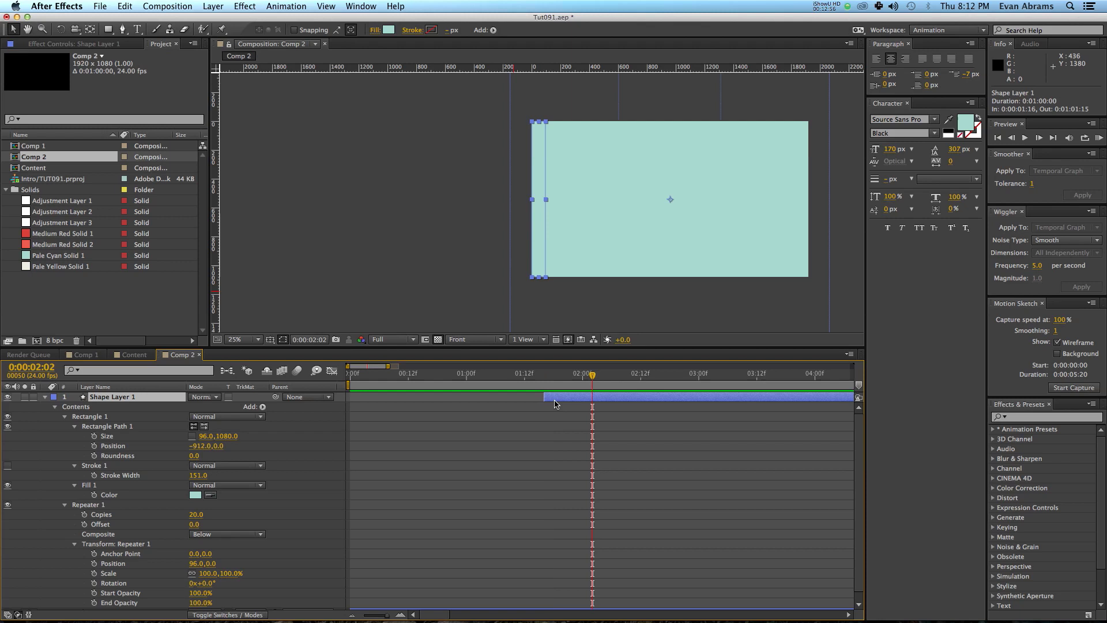
{"action": "left_click", "coordinate": [94, 574]}
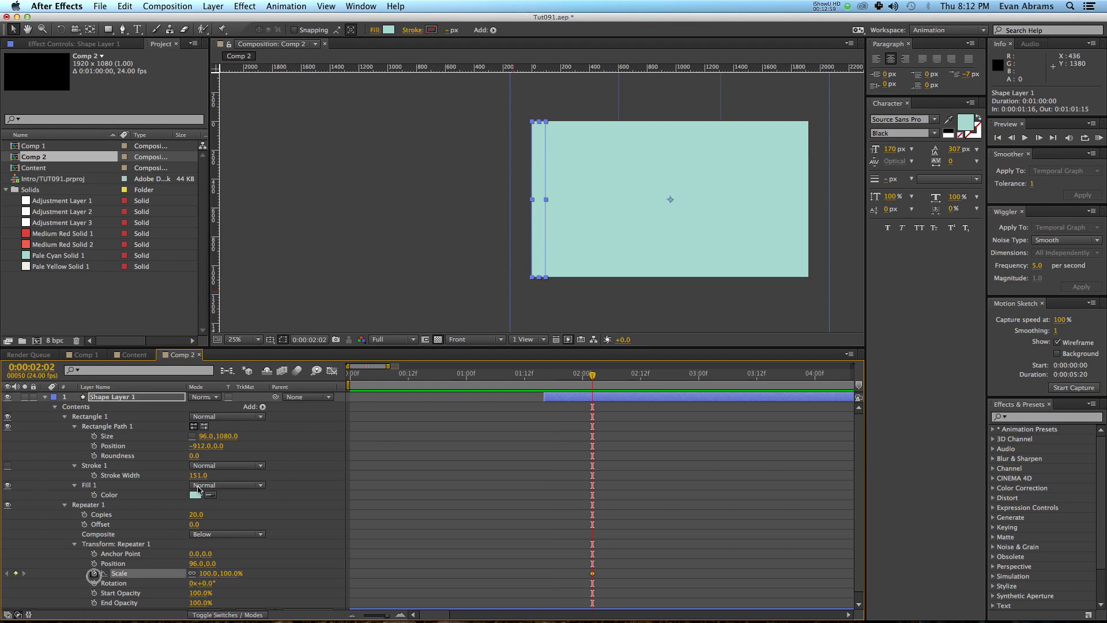
{"action": "left_click", "coordinate": [94, 436]}
{"action": "left_click", "coordinate": [94, 445]}
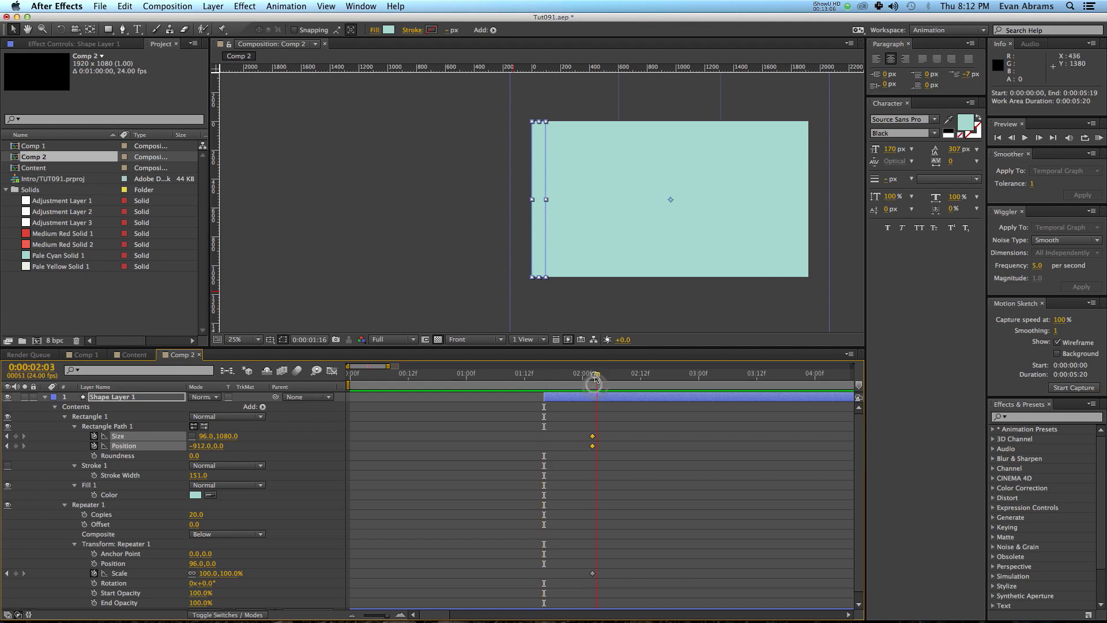
- Show only Shape Layer 1's animated properties and move the Size, Position and Repeater Scale keyframes to 0:00:02:12
{"action": "left_click", "coordinate": [594, 378]}
{"action": "key", "text": "shift+Page_Down"}
{"action": "key", "text": "u"}
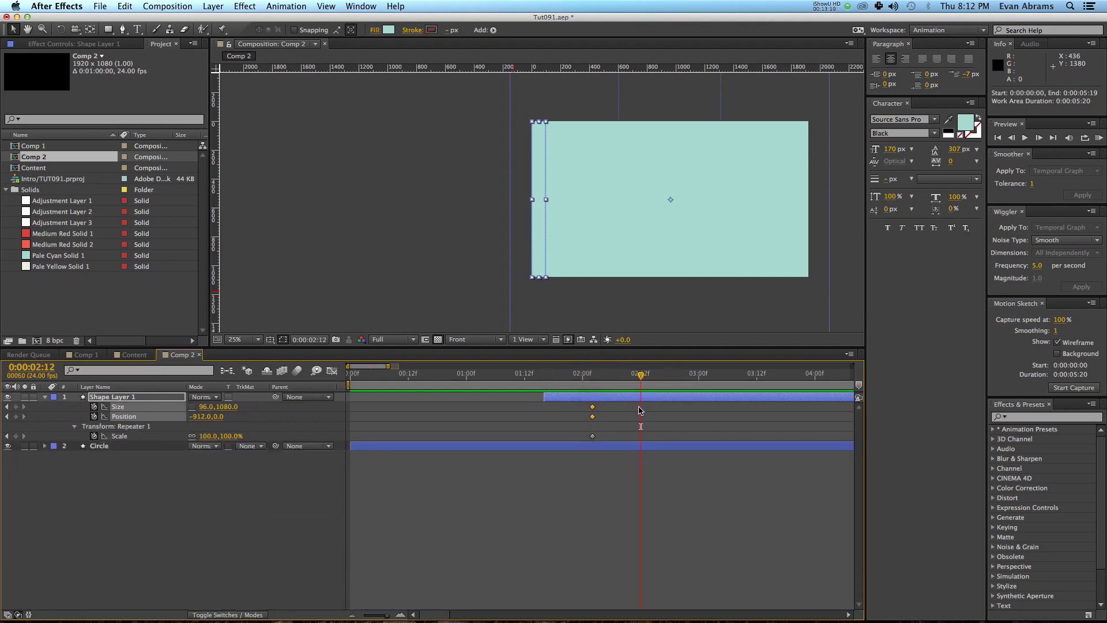
{"action": "left_click_drag", "start_coordinate": [630, 407], "coordinate": [640, 437]}
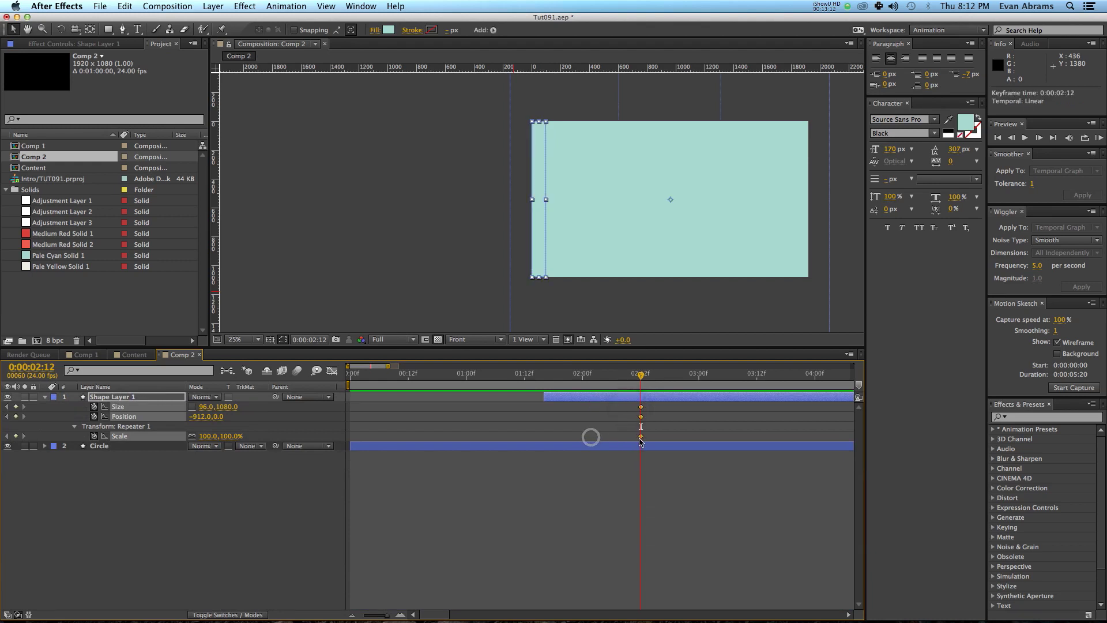
- At 0:00:01:16, unlink the Repeater's Scale and set it to 0% horizontally, keeping 100% vertically
{"action": "left_click", "coordinate": [548, 373]}
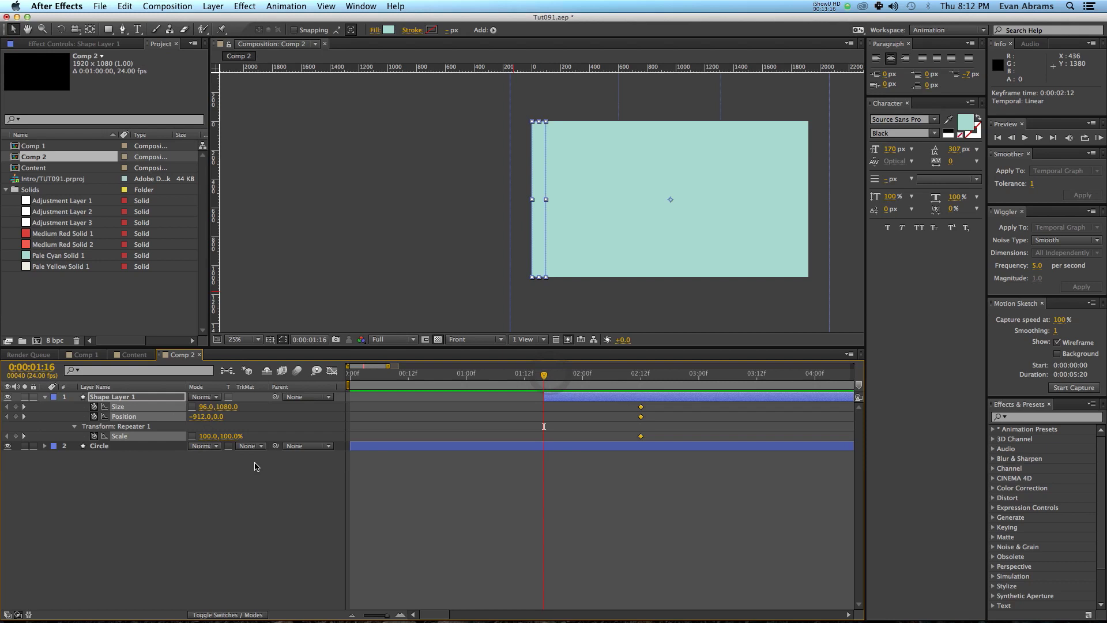
{"action": "left_click", "coordinate": [254, 432]}
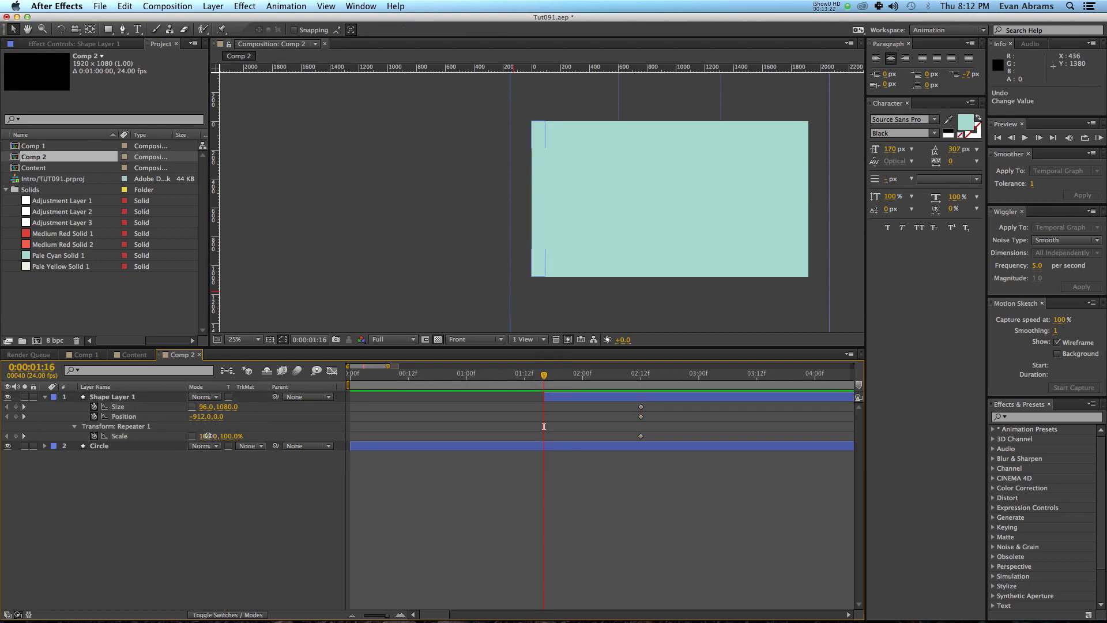
{"action": "left_click_drag", "start_coordinate": [241, 439], "coordinate": [164, 436]}
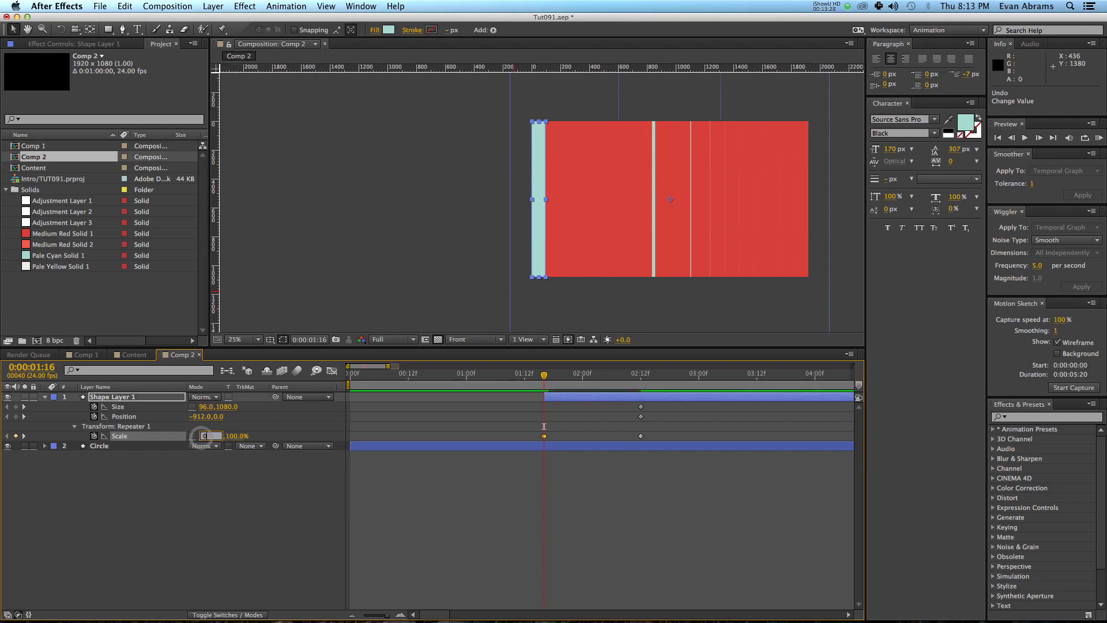
{"action": "key", "text": "Return"}
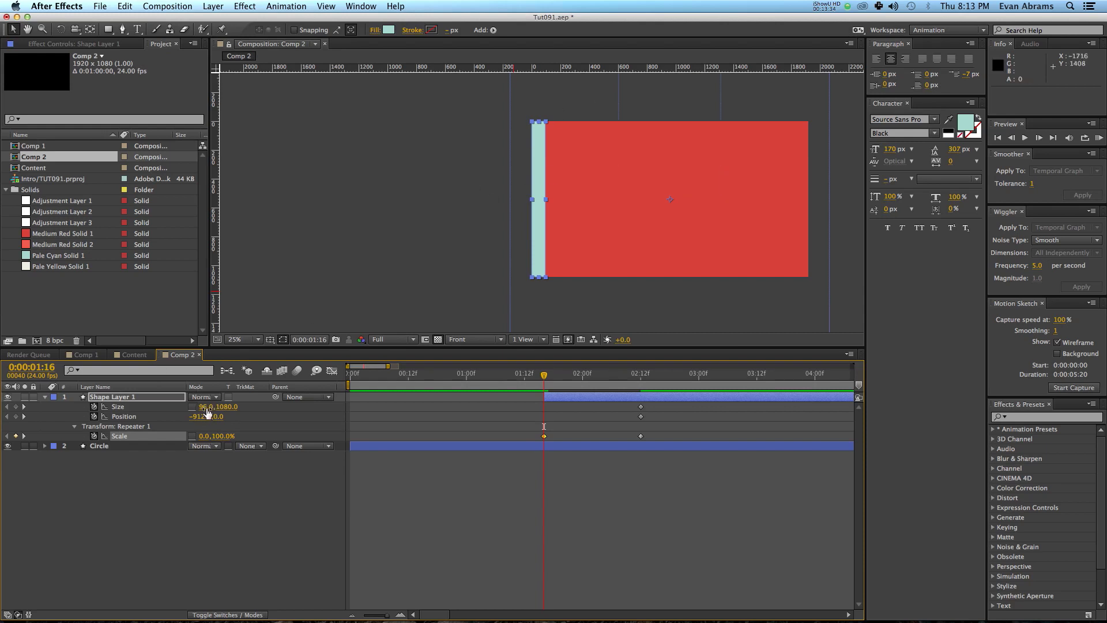
- At 0:00:01:16, set the rectangle path's Size to 0 horizontally and its horizontal Position to -960, previewing the growth
{"action": "left_click", "coordinate": [208, 407]}
{"action": "type", "text": "0"}
{"action": "key", "text": "Return"}
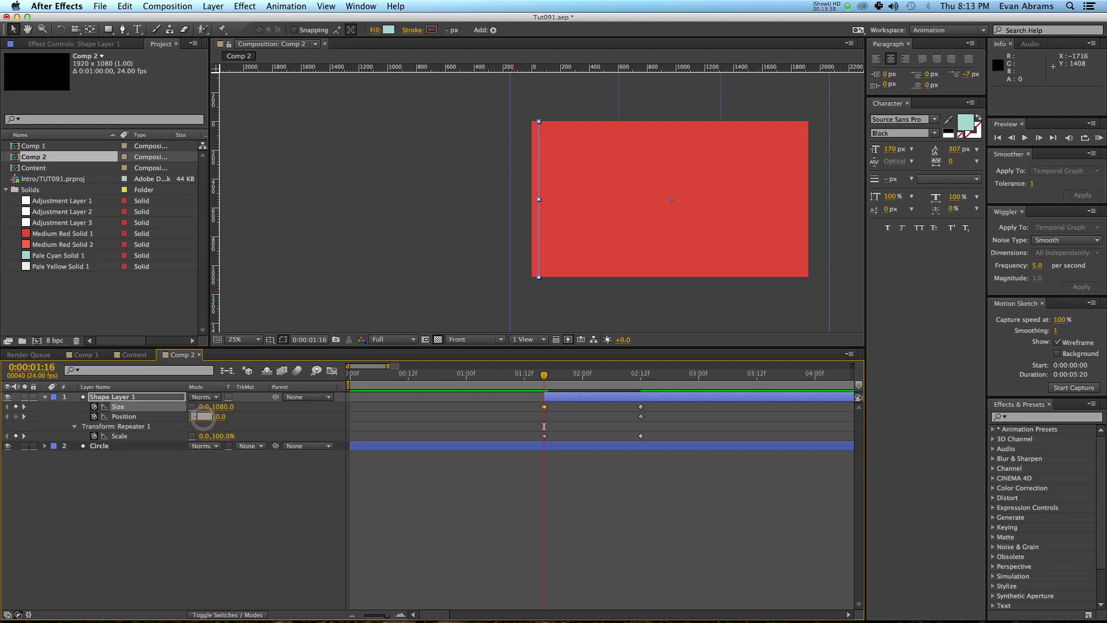
{"action": "key", "text": "Return"}
{"action": "key", "text": "space"}
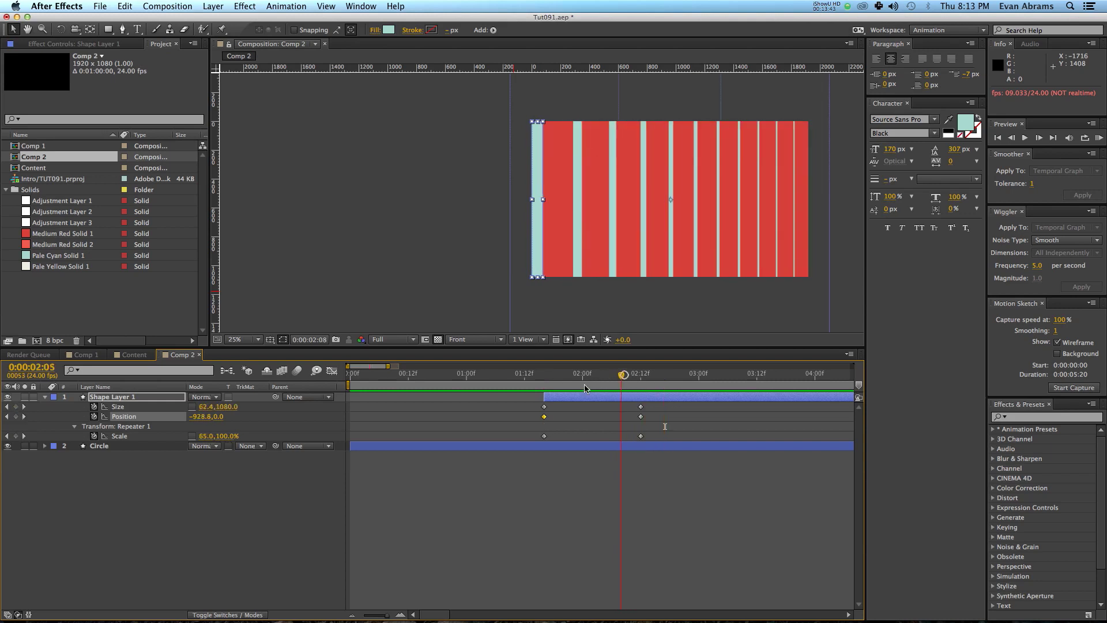
{"action": "left_click", "coordinate": [624, 374]}
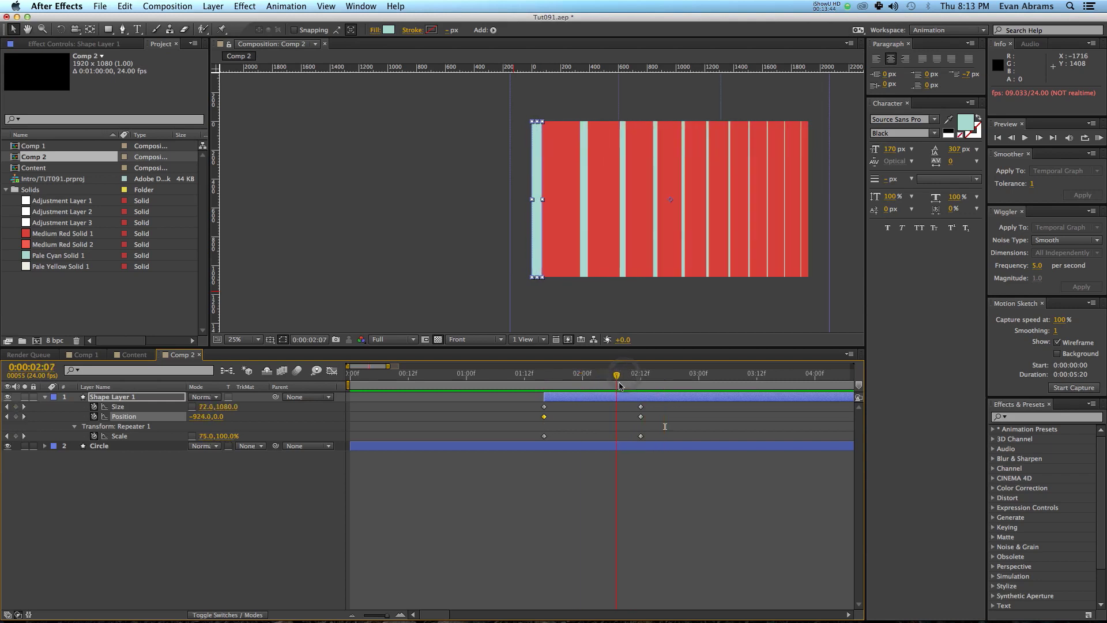
{"action": "key", "text": "j"}
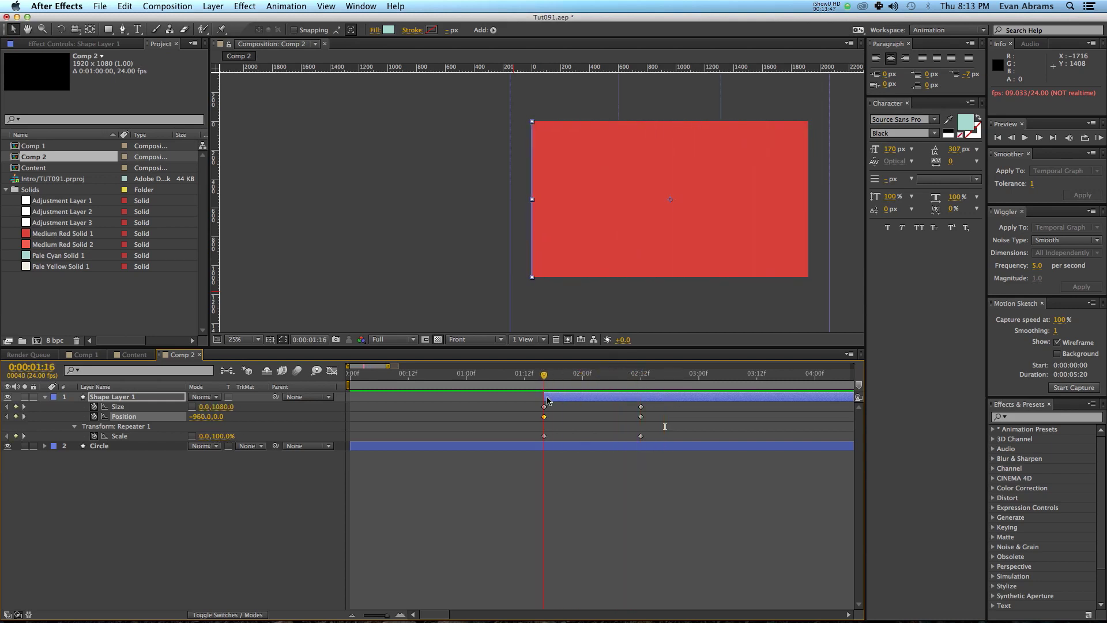
- Reveal all of the Repeater's transform properties and set its horizontal Anchor Point to -960
{"action": "left_click", "coordinate": [74, 426]}
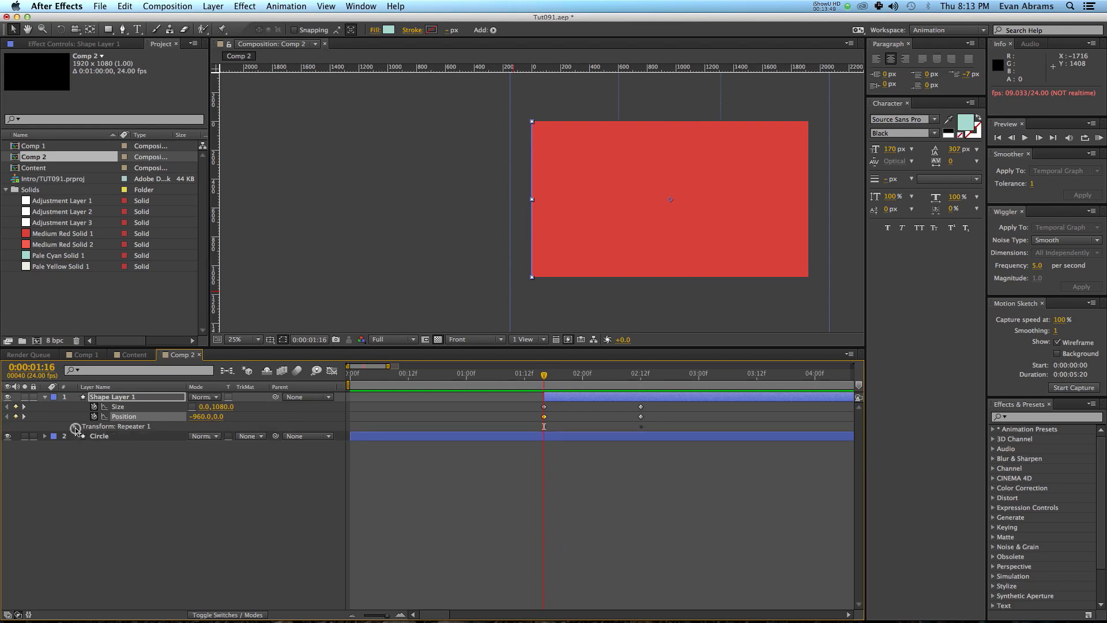
{"action": "left_click", "coordinate": [74, 427]}
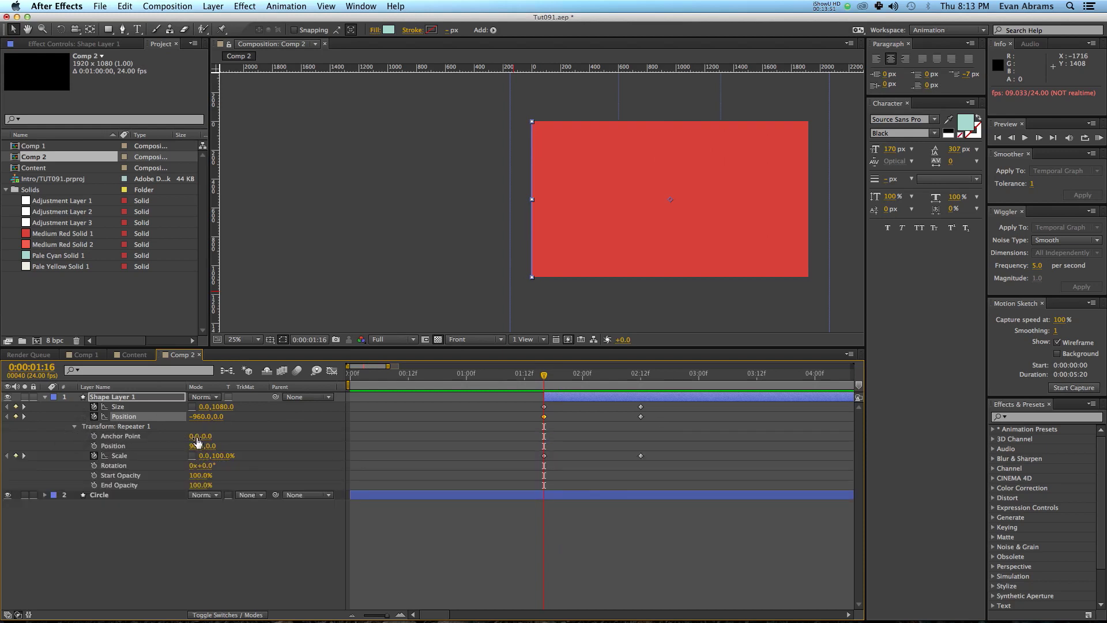
{"action": "left_click_drag", "start_coordinate": [197, 436], "coordinate": [184, 437]}
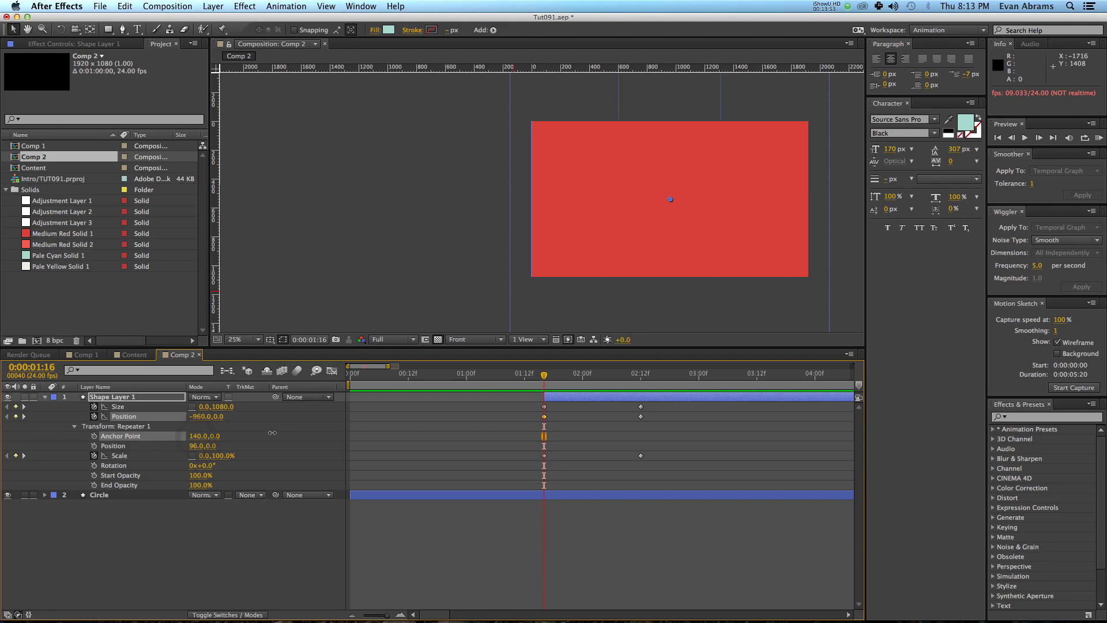
{"action": "left_click_drag", "start_coordinate": [584, 376], "coordinate": [612, 377]}
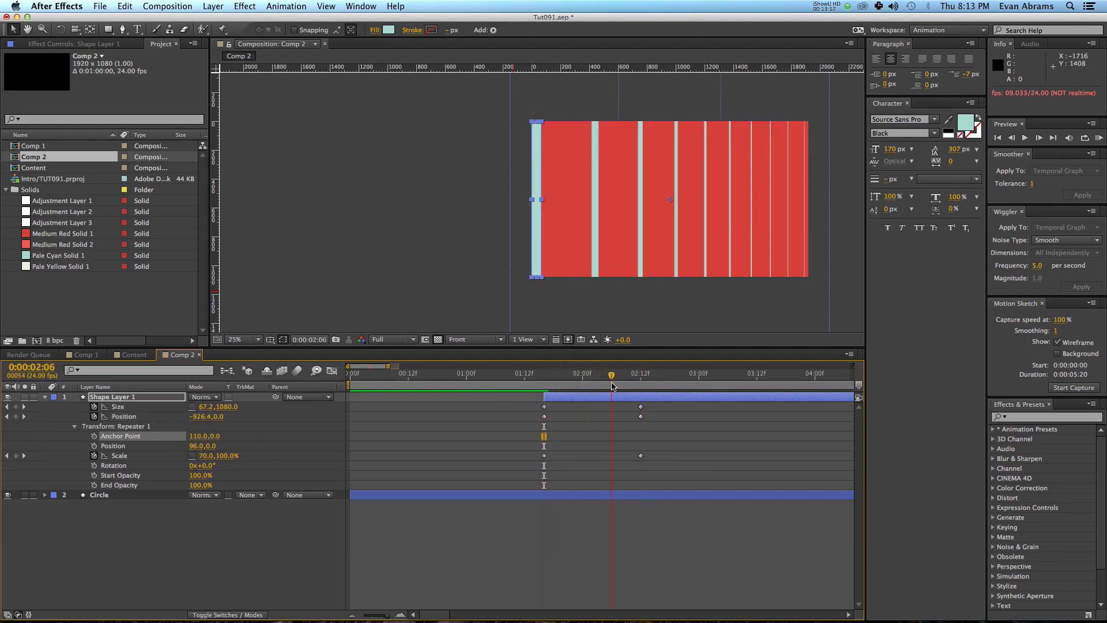
{"action": "left_click_drag", "start_coordinate": [205, 440], "coordinate": [195, 441]}
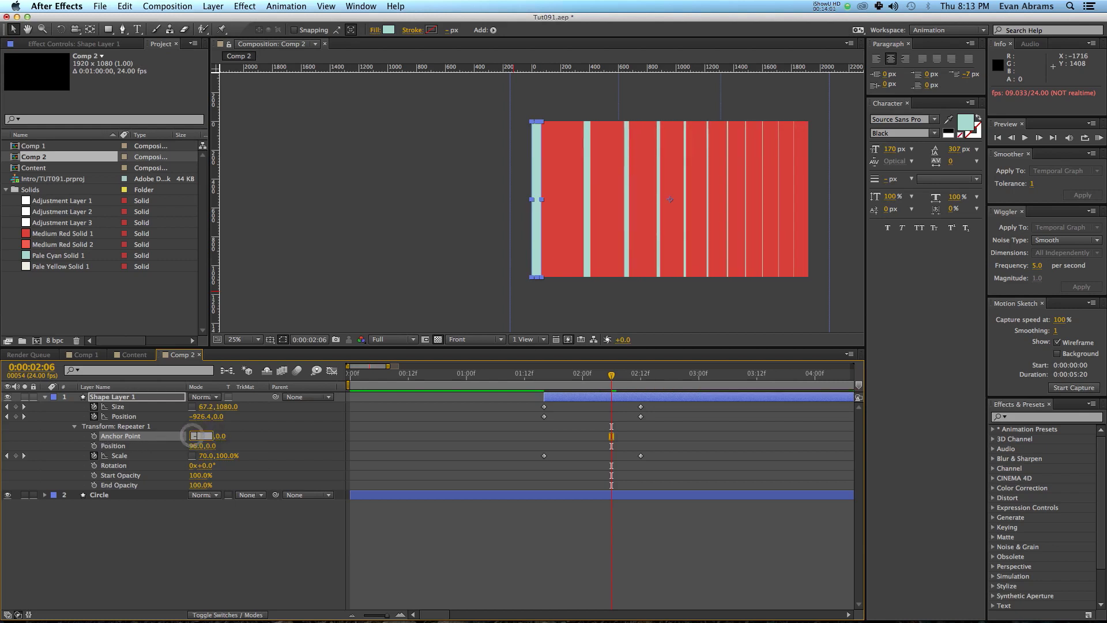
{"action": "key", "text": "Return"}
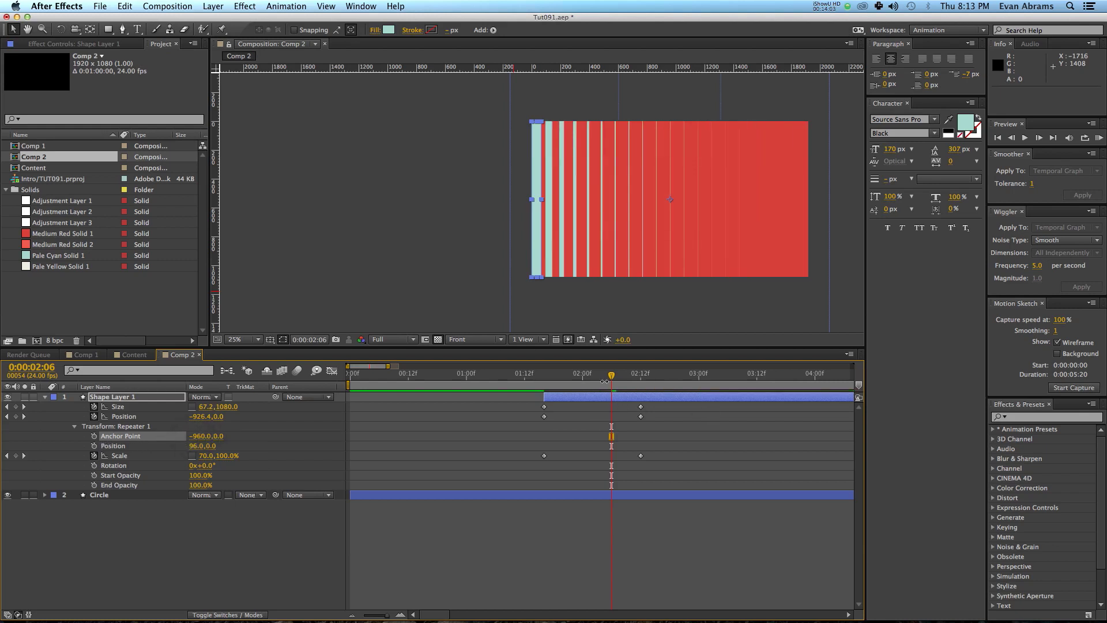
- Play and scrub through the strip transition from 0:00:01:16 to check how the strips grow
{"action": "left_click_drag", "start_coordinate": [593, 380], "coordinate": [653, 391]}
{"action": "key", "text": "space"}
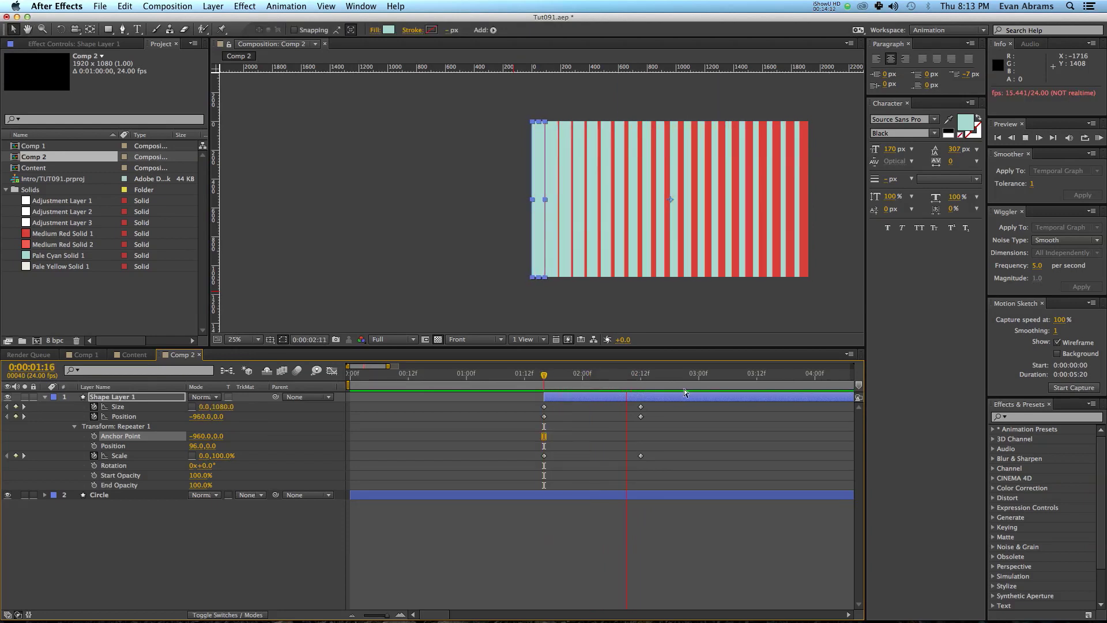
{"action": "left_click", "coordinate": [602, 380]}
{"action": "left_click_drag", "start_coordinate": [604, 380], "coordinate": [631, 379]}
{"action": "left_click", "coordinate": [731, 522]}
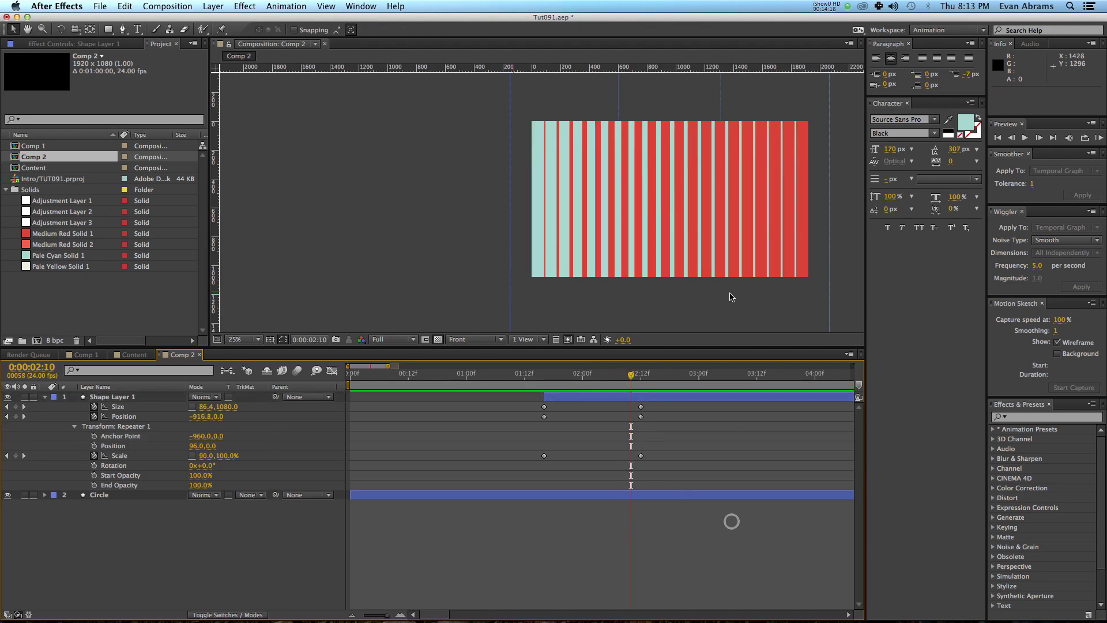
- Apply Easy Ease to the Size, Position and Repeater Scale keyframes at 0:00:02:12 and preview the transition
{"action": "left_click", "coordinate": [544, 374]}
{"action": "key", "text": "space"}
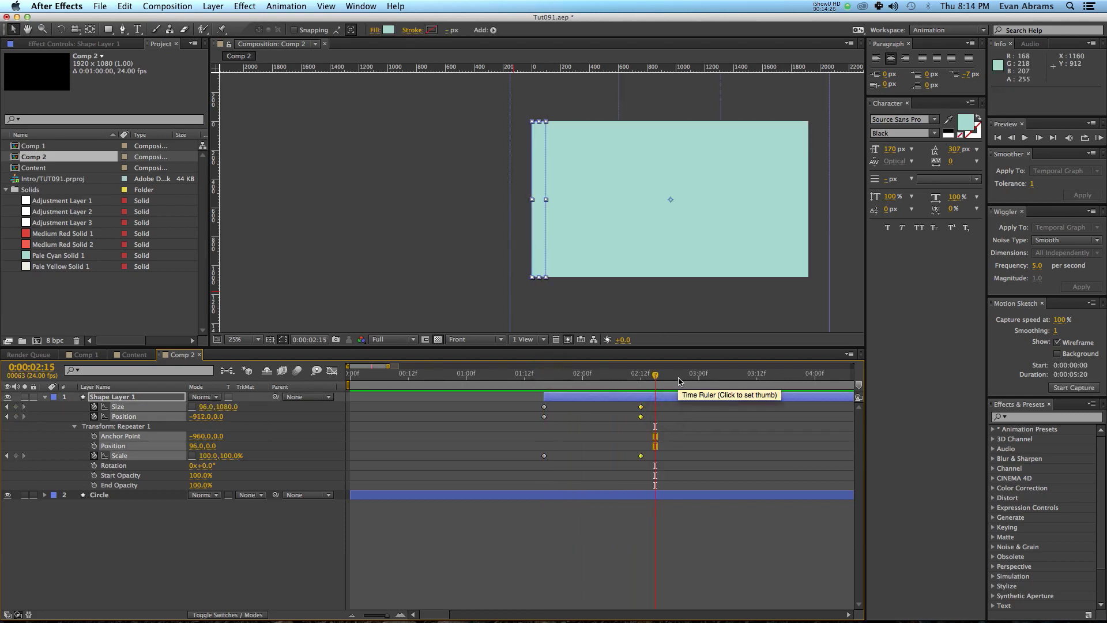
{"action": "left_click", "coordinate": [548, 376]}
{"action": "key", "text": "space"}
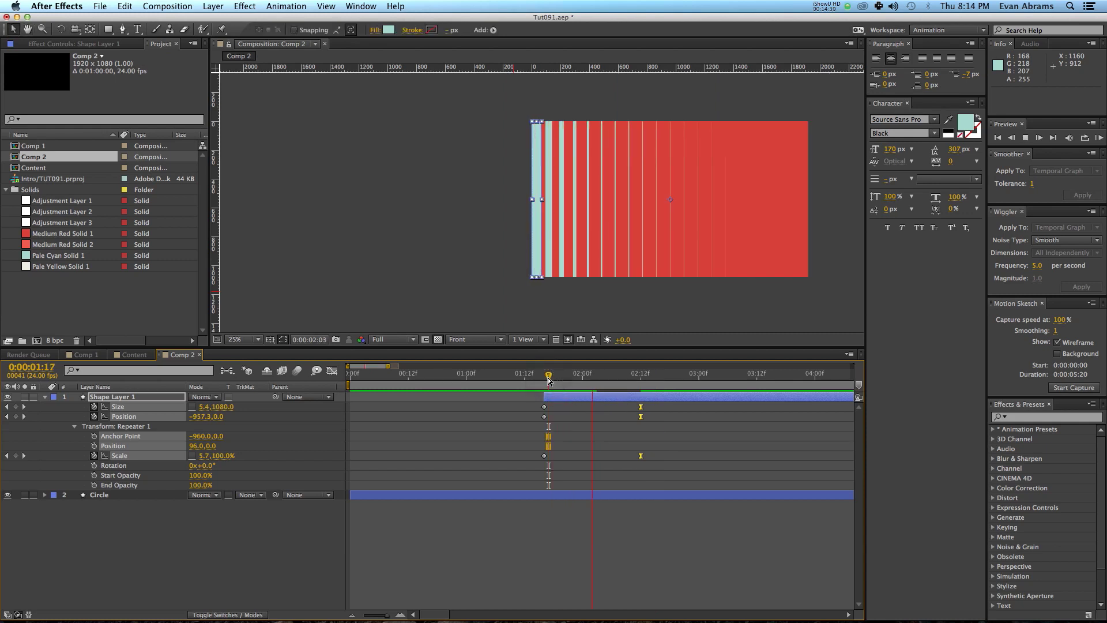
- Make the Size and Position keyframes at 0:00:02:12 linear, ease those at 0:00:01:16, and preview the motion
{"action": "left_click", "coordinate": [559, 425]}
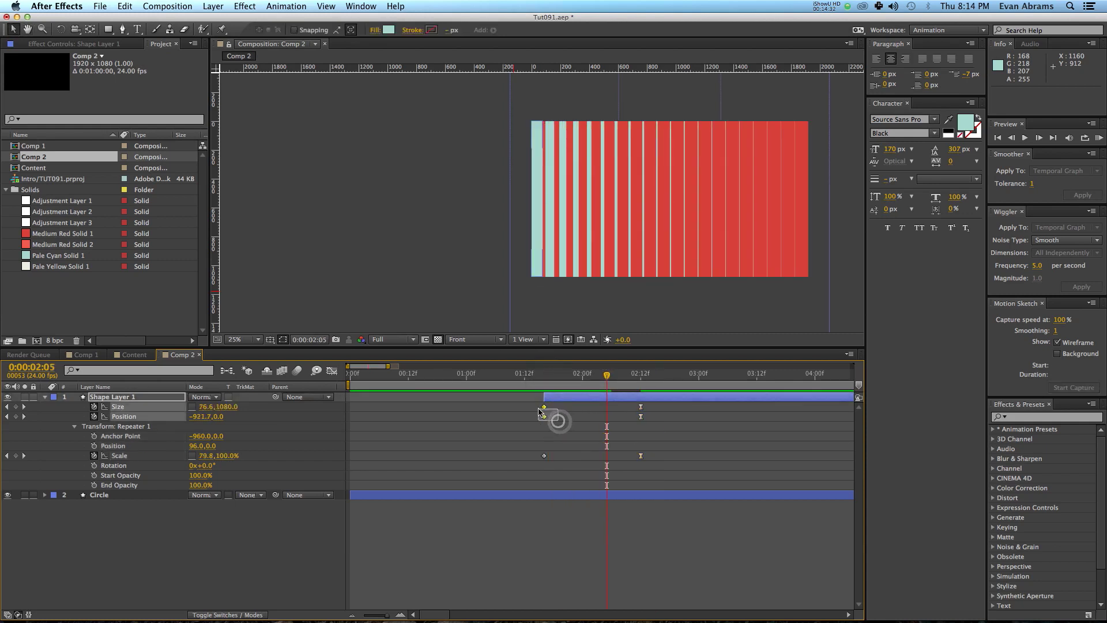
{"action": "left_click_drag", "start_coordinate": [685, 408], "coordinate": [635, 422]}
{"action": "left_click", "coordinate": [640, 415], "text": "super"}
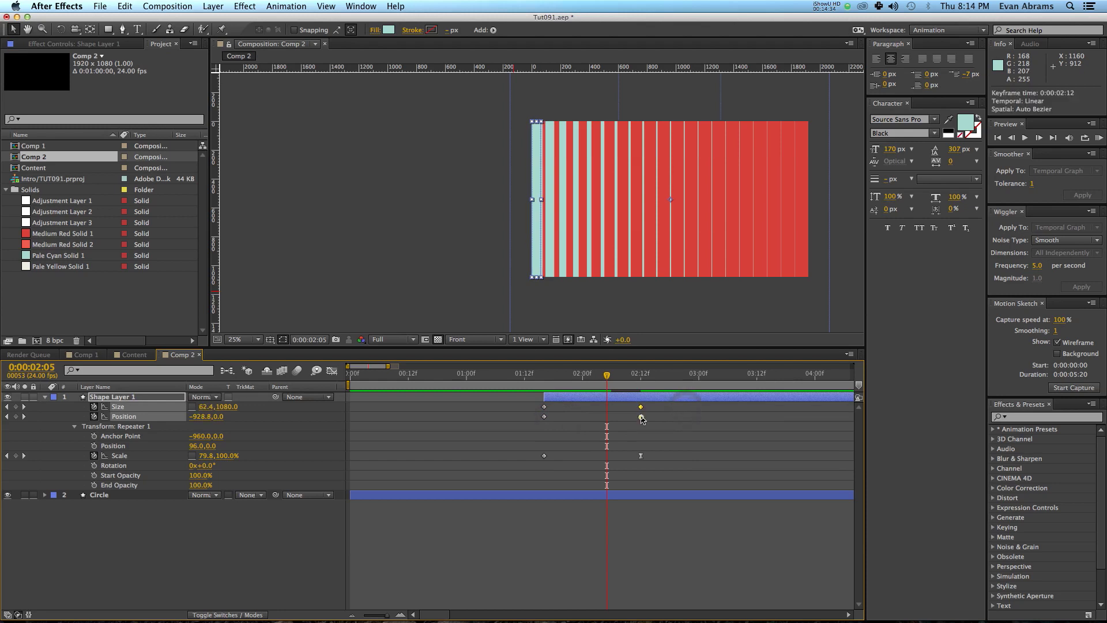
{"action": "left_click_drag", "start_coordinate": [556, 409], "coordinate": [536, 421]}
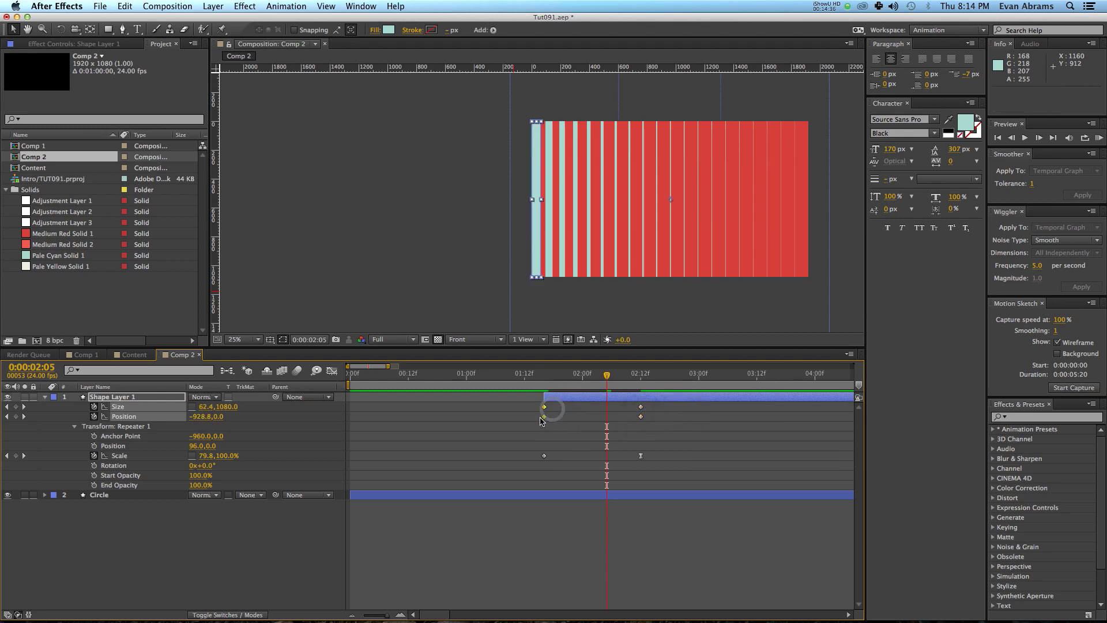
{"action": "key", "text": "F9"}
{"action": "left_click", "coordinate": [543, 372]}
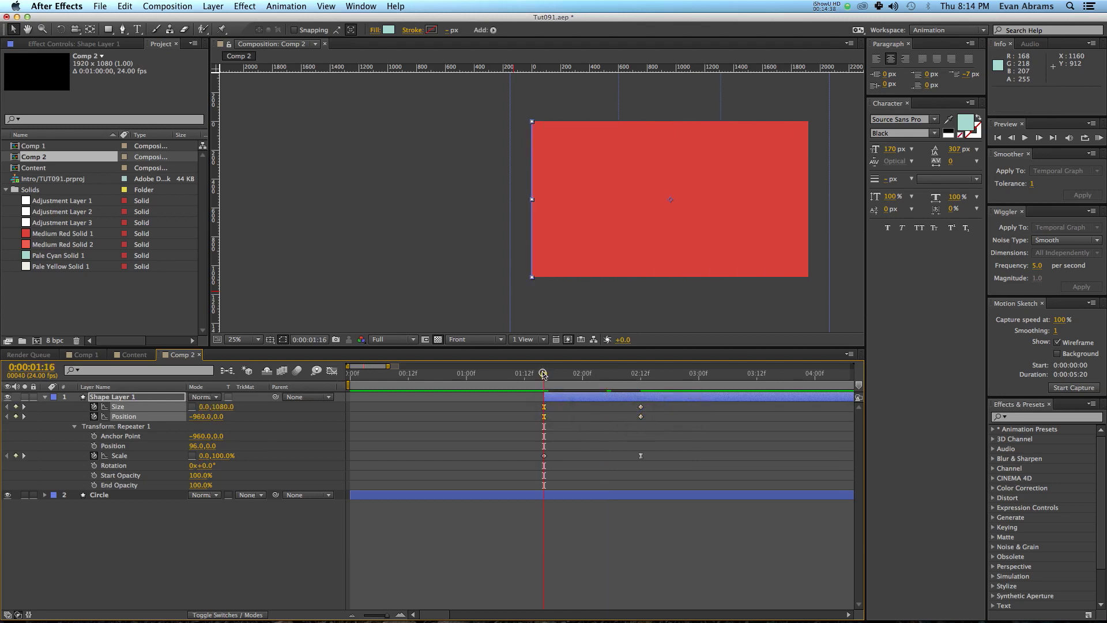
{"action": "key", "text": "space"}
{"action": "key", "text": "space"}
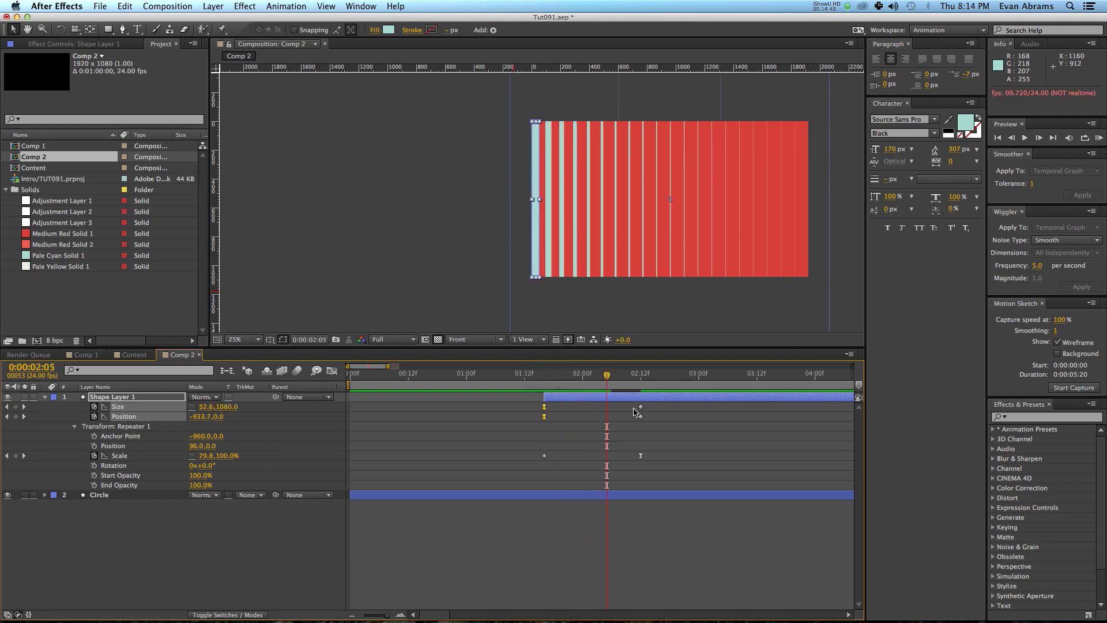
- In the Graph Editor, lengthen the easing into the Repeater's final Scale keyframe so its speed peaks near the start
{"action": "left_click_drag", "start_coordinate": [661, 402], "coordinate": [537, 468]}
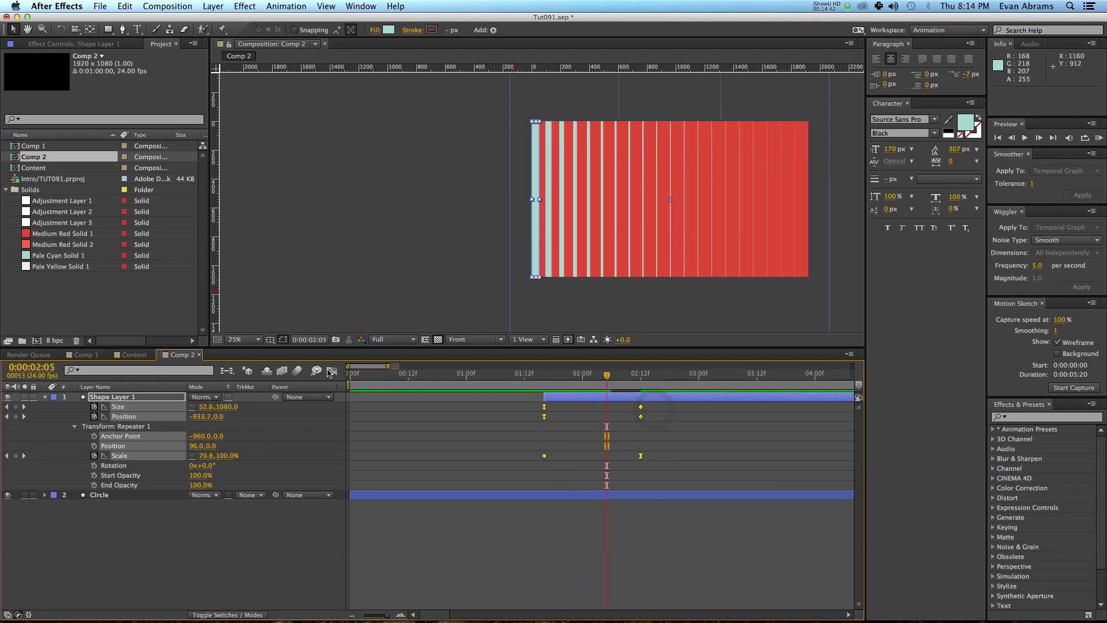
{"action": "left_click", "coordinate": [331, 371]}
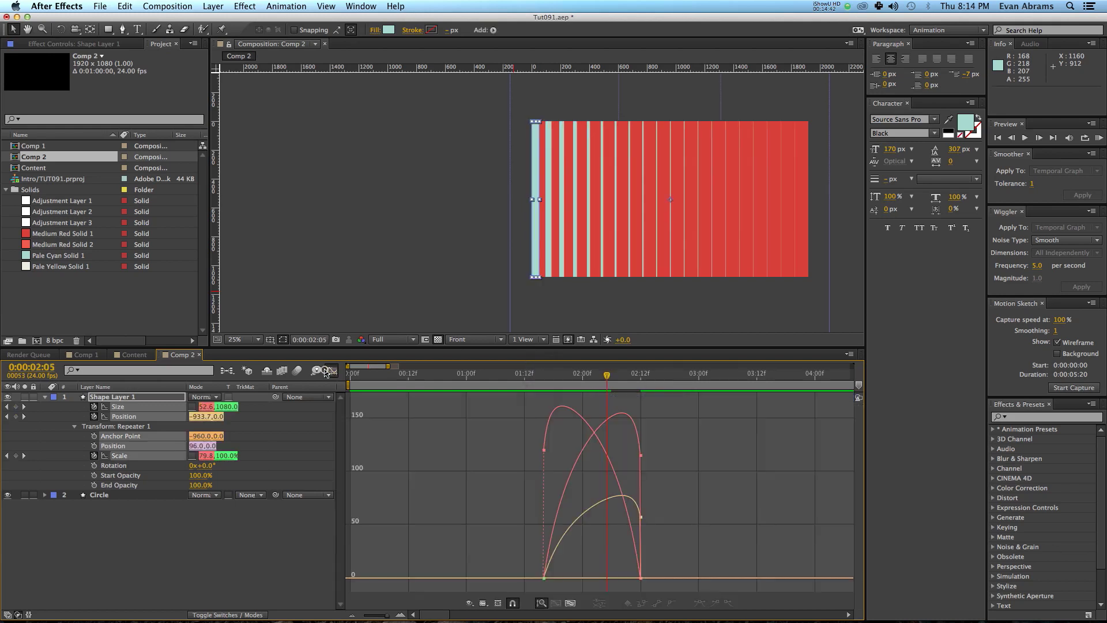
{"action": "left_click", "coordinate": [640, 455]}
{"action": "left_click", "coordinate": [635, 558]}
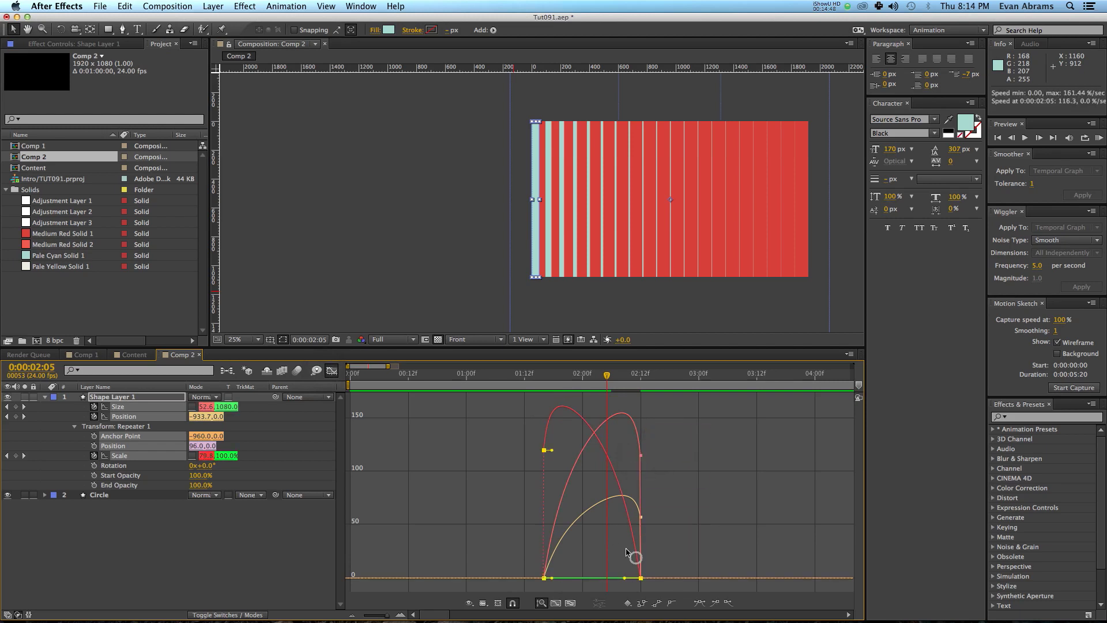
{"action": "left_click_drag", "start_coordinate": [624, 579], "coordinate": [536, 578]}
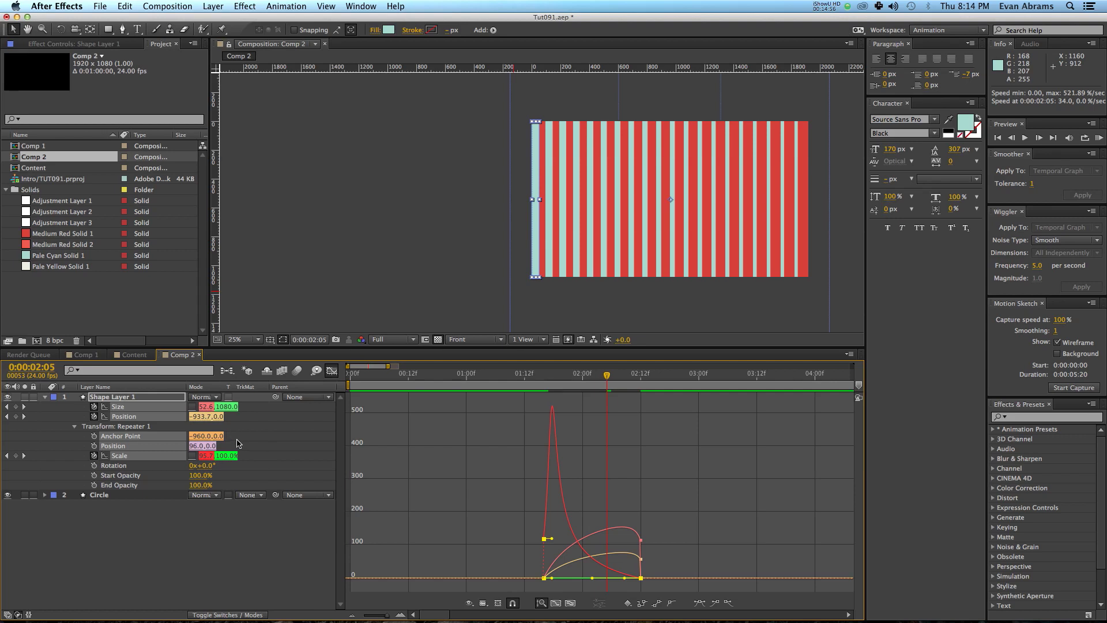
- Play the transition from 0:00:01:06, return to the keyframe view, and scrub to 0:00:02:04 to check the strips
{"action": "left_click", "coordinate": [287, 543]}
{"action": "left_click_drag", "start_coordinate": [535, 377], "coordinate": [497, 379]}
{"action": "key", "text": "space"}
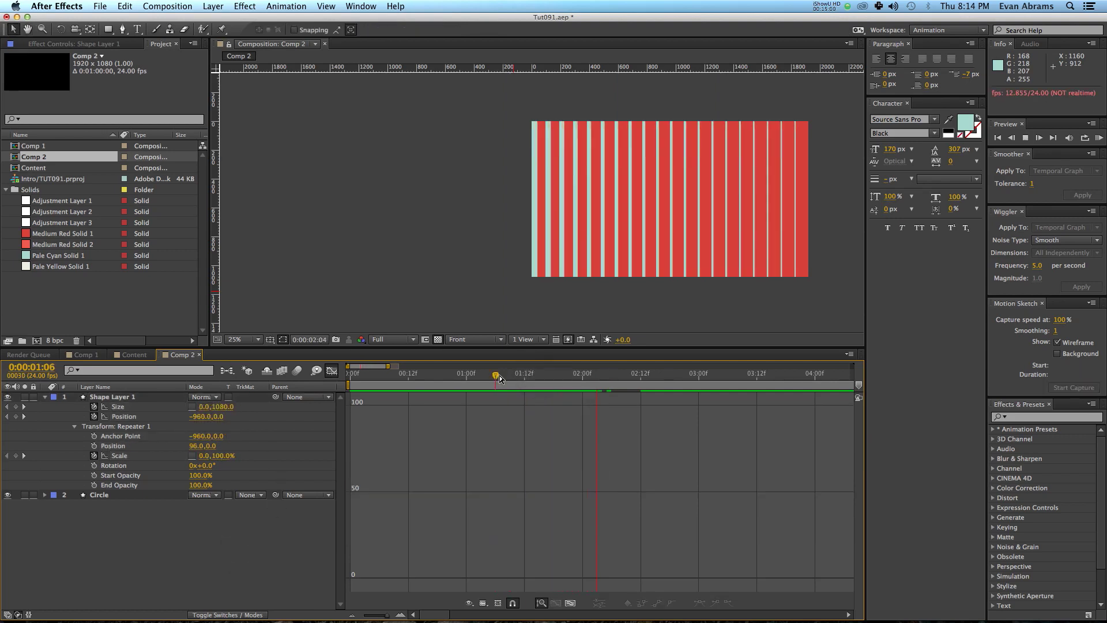
{"action": "key", "text": "space"}
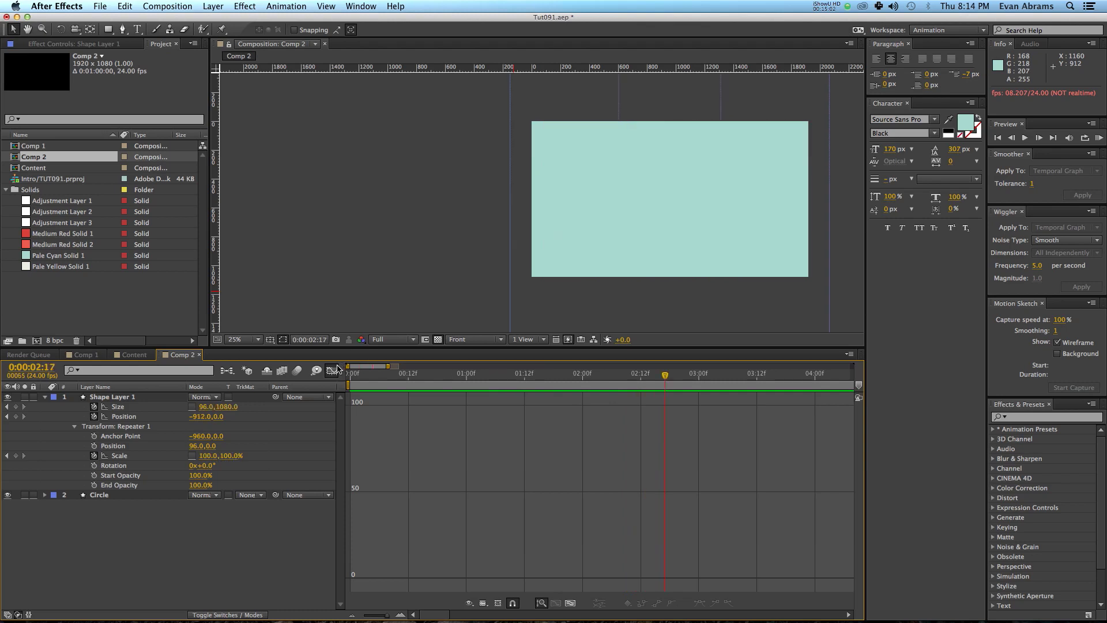
{"action": "left_click", "coordinate": [335, 370]}
{"action": "left_click", "coordinate": [538, 374]}
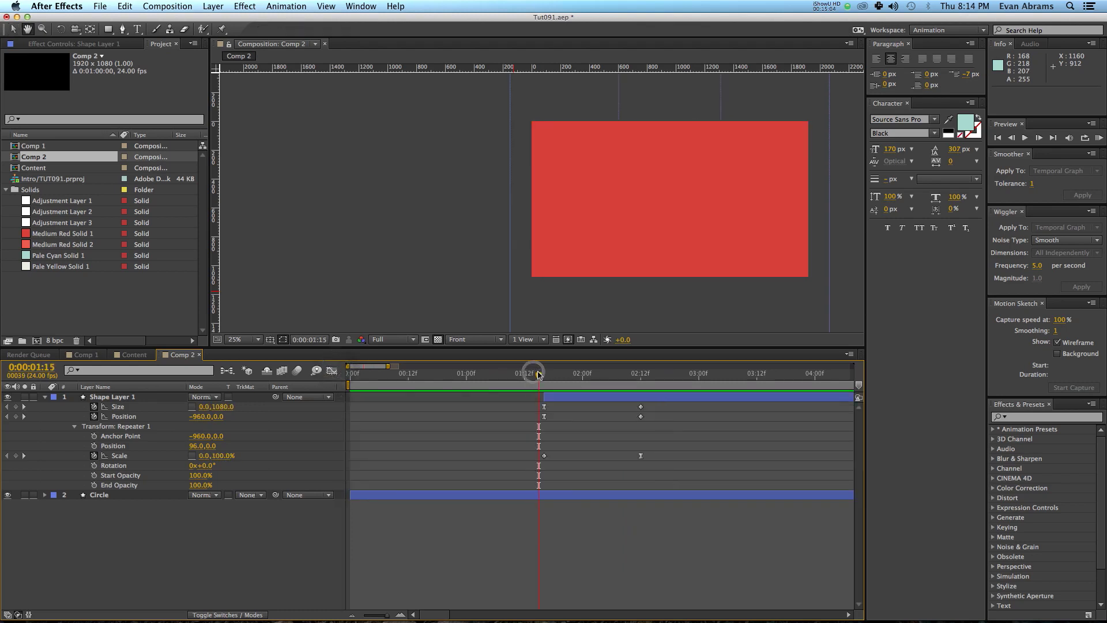
{"action": "key", "text": "space"}
{"action": "left_click_drag", "start_coordinate": [539, 374], "coordinate": [602, 374]}
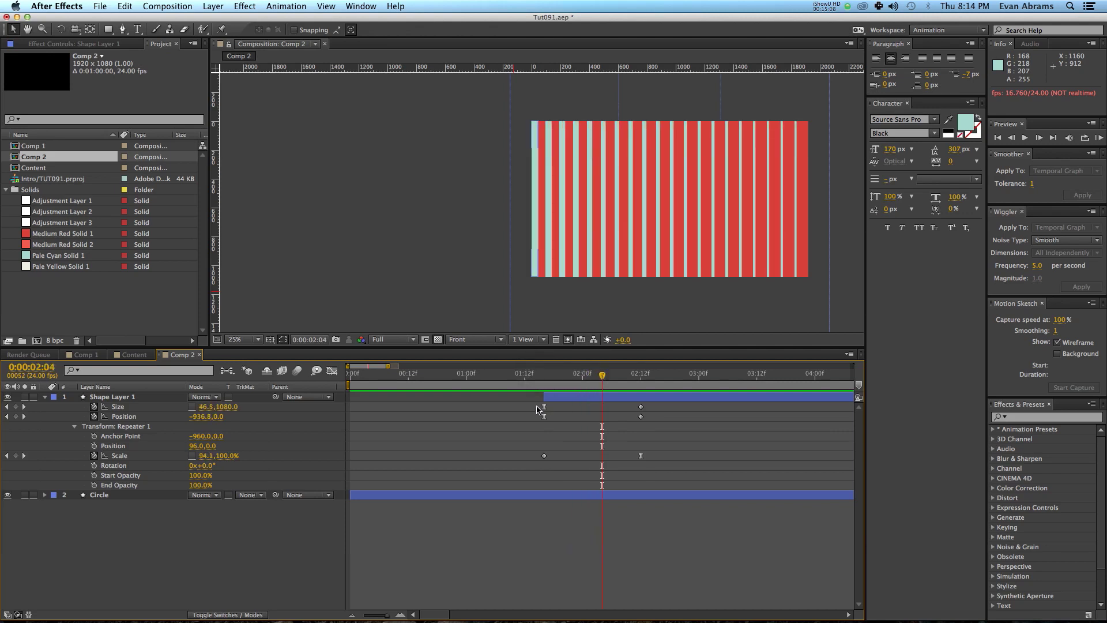
- Apply Easy Ease to all Size, Position and Repeater Scale keyframes at 0:00:01:16 and 0:00:02:12
{"action": "left_click", "coordinate": [657, 461]}
{"action": "left_click_drag", "start_coordinate": [656, 407], "coordinate": [527, 473]}
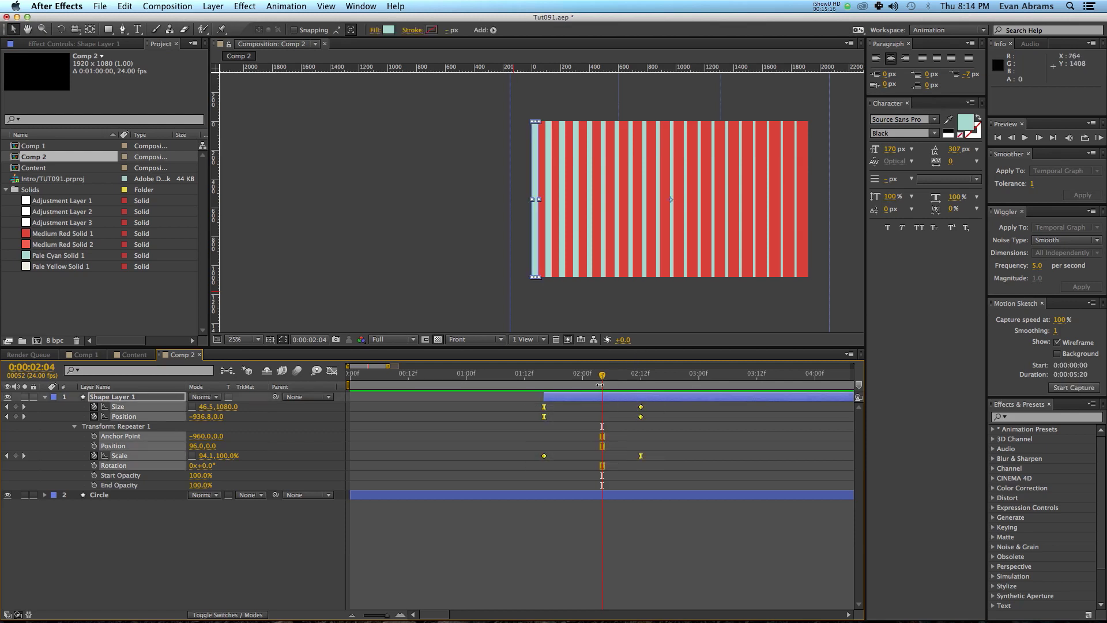
{"action": "key", "text": "F9"}
{"action": "left_click_drag", "start_coordinate": [600, 380], "coordinate": [596, 382]}
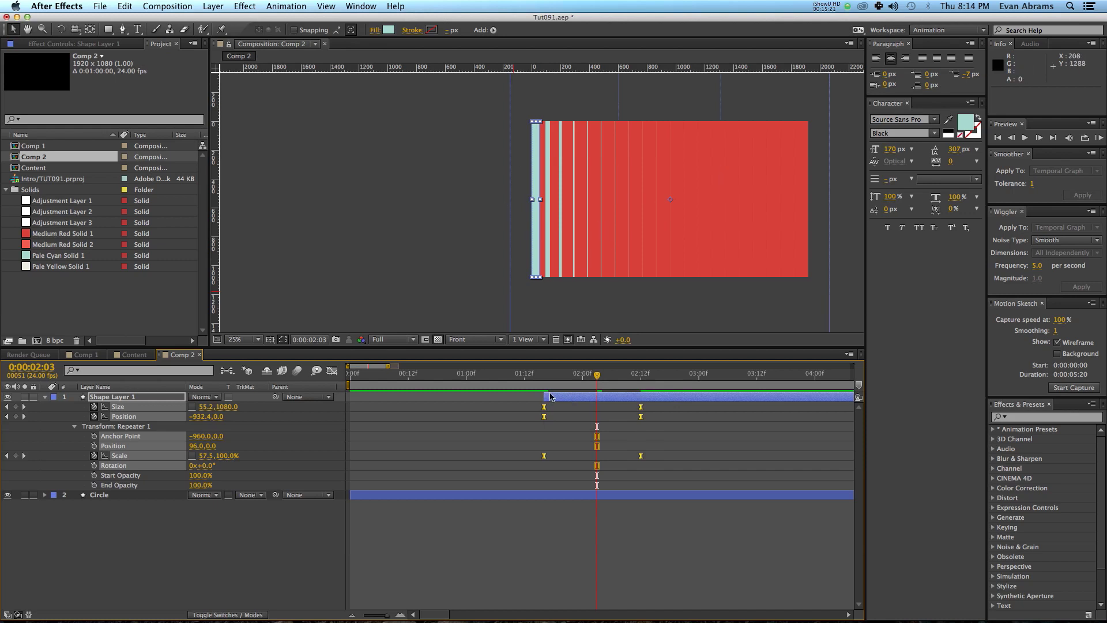
- Reset the Size, Position and Repeater Scale keyframes to linear, and reapply Easy Ease to all of them together
{"action": "left_click", "coordinate": [557, 420]}
{"action": "left_click", "coordinate": [544, 417], "text": "super"}
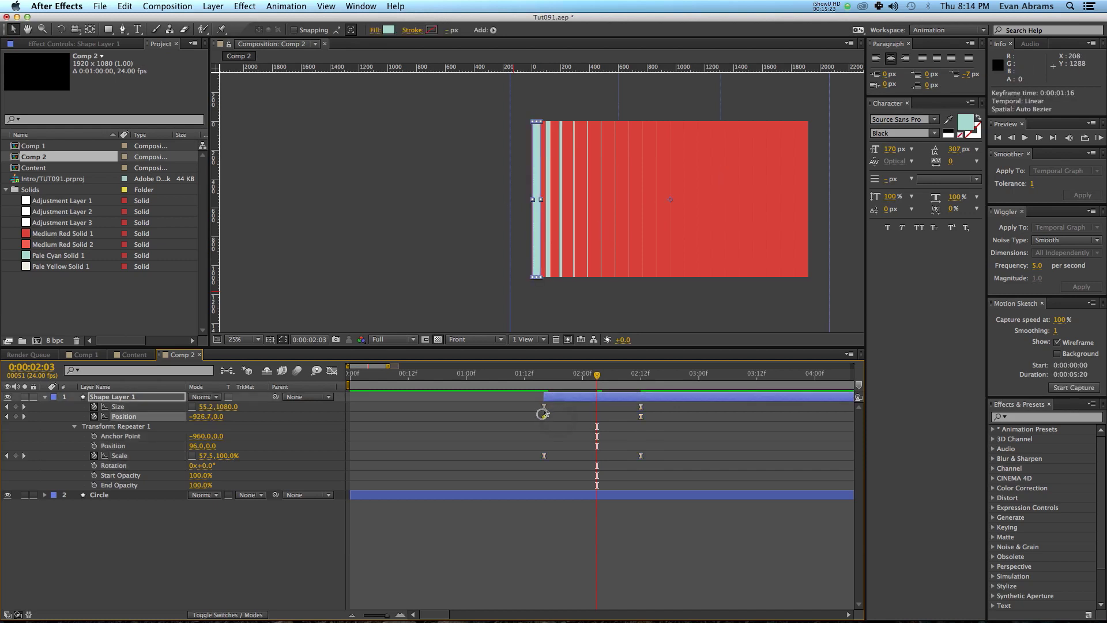
{"action": "left_click", "coordinate": [545, 408], "text": "super"}
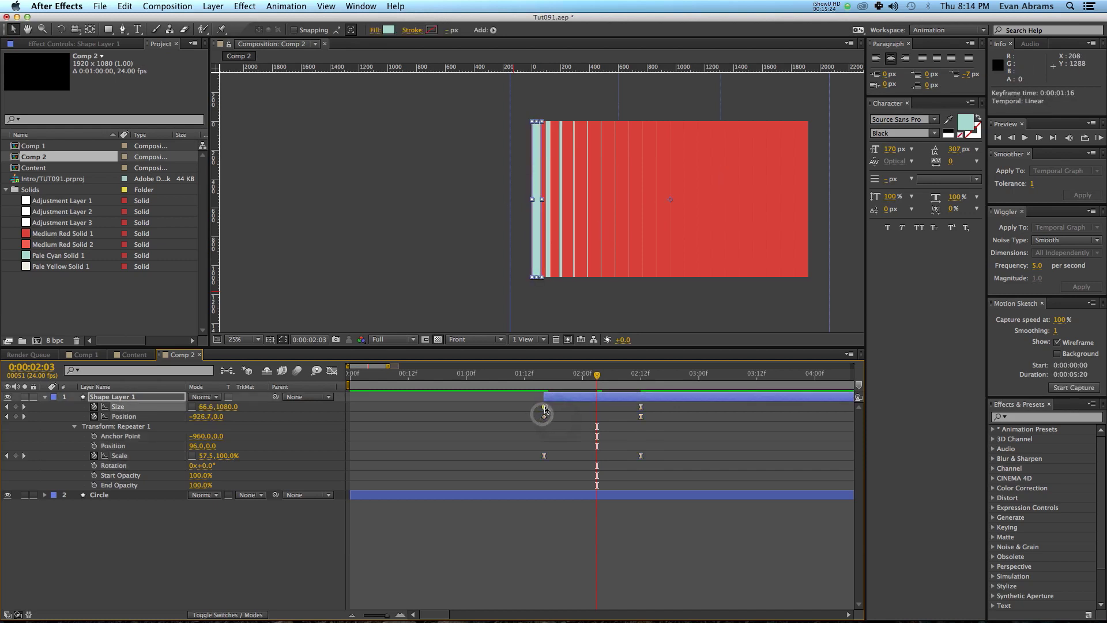
{"action": "left_click", "coordinate": [641, 416], "text": "super"}
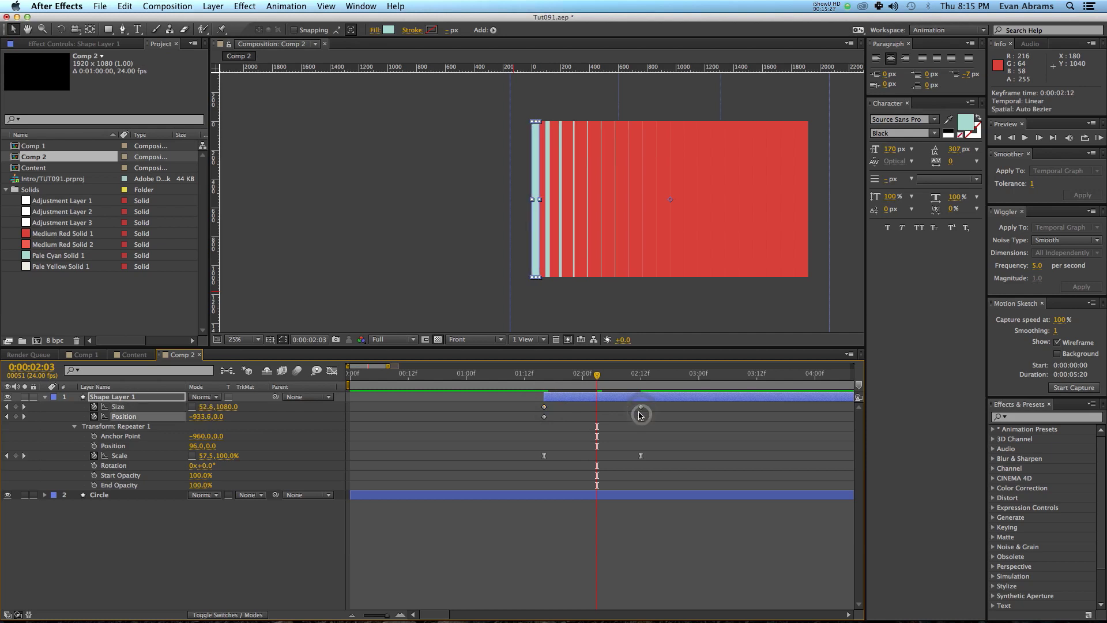
{"action": "left_click", "coordinate": [641, 456], "text": "super"}
{"action": "left_click", "coordinate": [544, 455], "text": "super"}
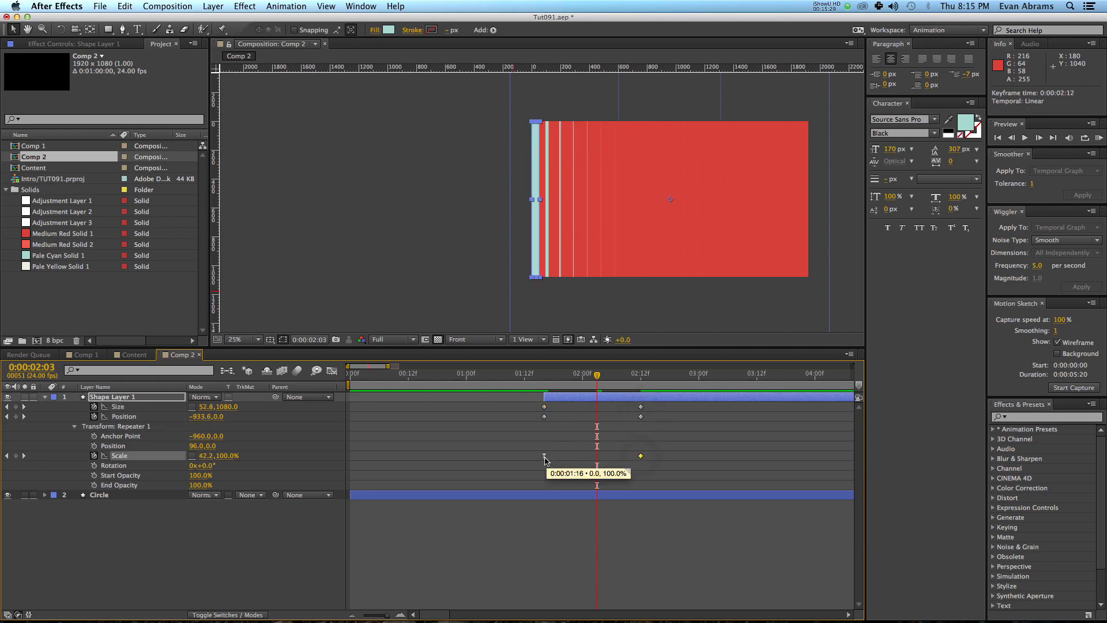
{"action": "left_click_drag", "start_coordinate": [658, 472], "coordinate": [517, 400]}
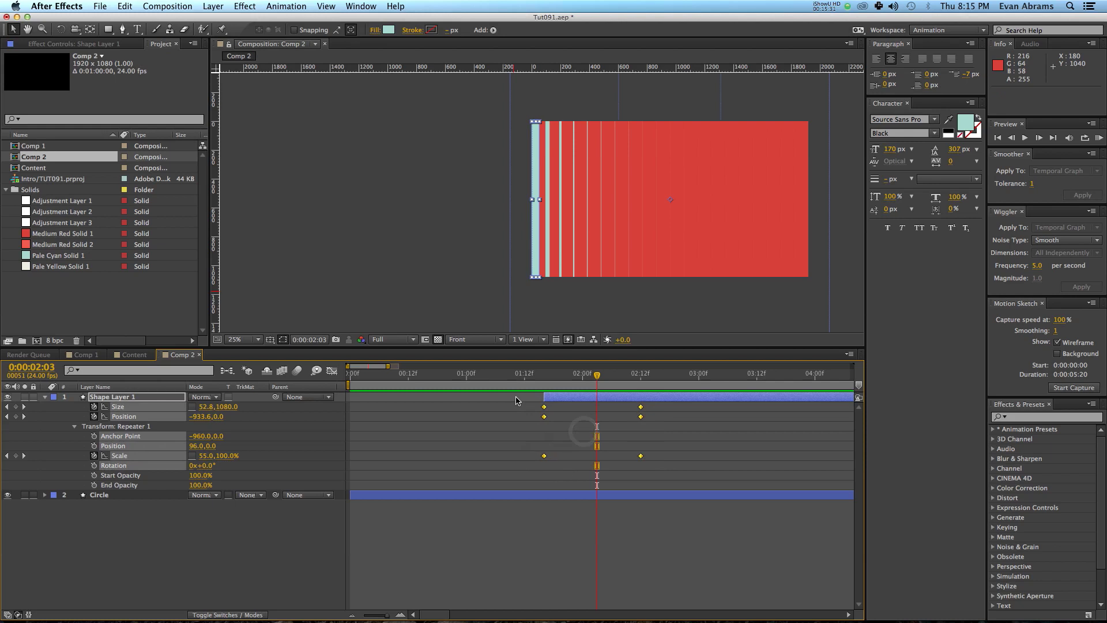
{"action": "key", "text": "F9"}
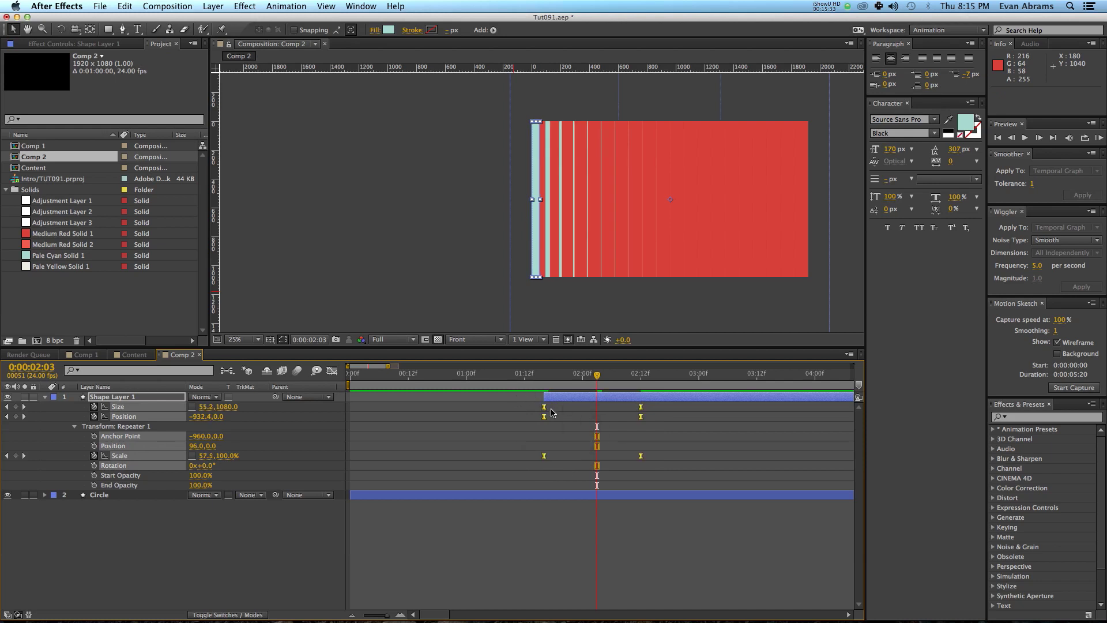
- Make the Repeater's Scale keyframe at 0:00:01:16 and the Position and Size keyframes at 0:00:02:12 linear
{"action": "left_click", "coordinate": [582, 432]}
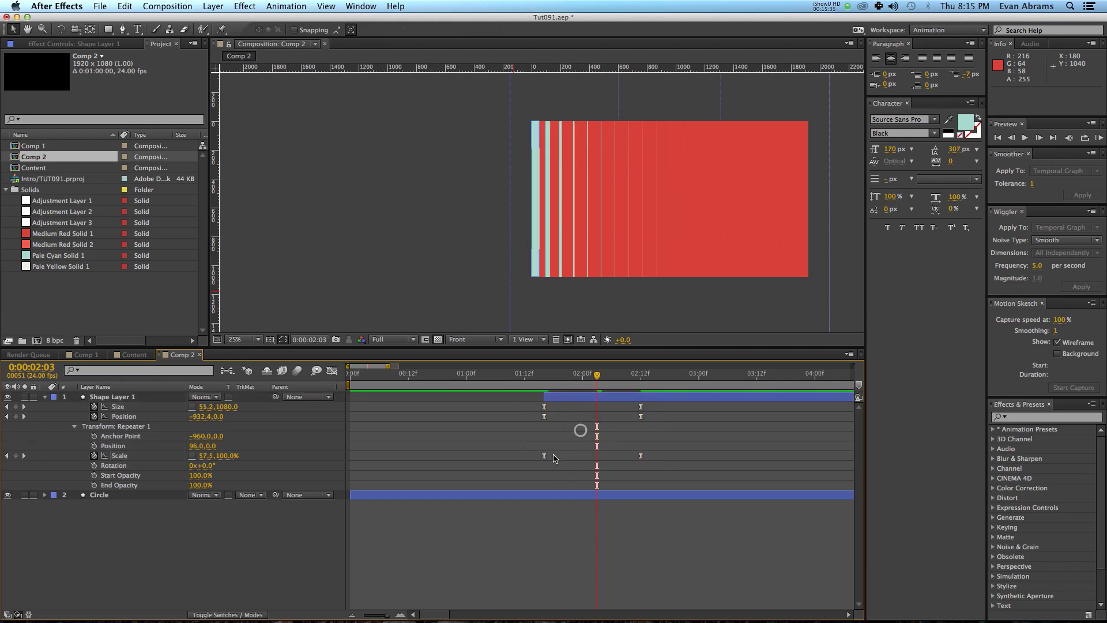
{"action": "left_click", "coordinate": [544, 456], "text": "super"}
{"action": "left_click", "coordinate": [641, 416], "text": "super"}
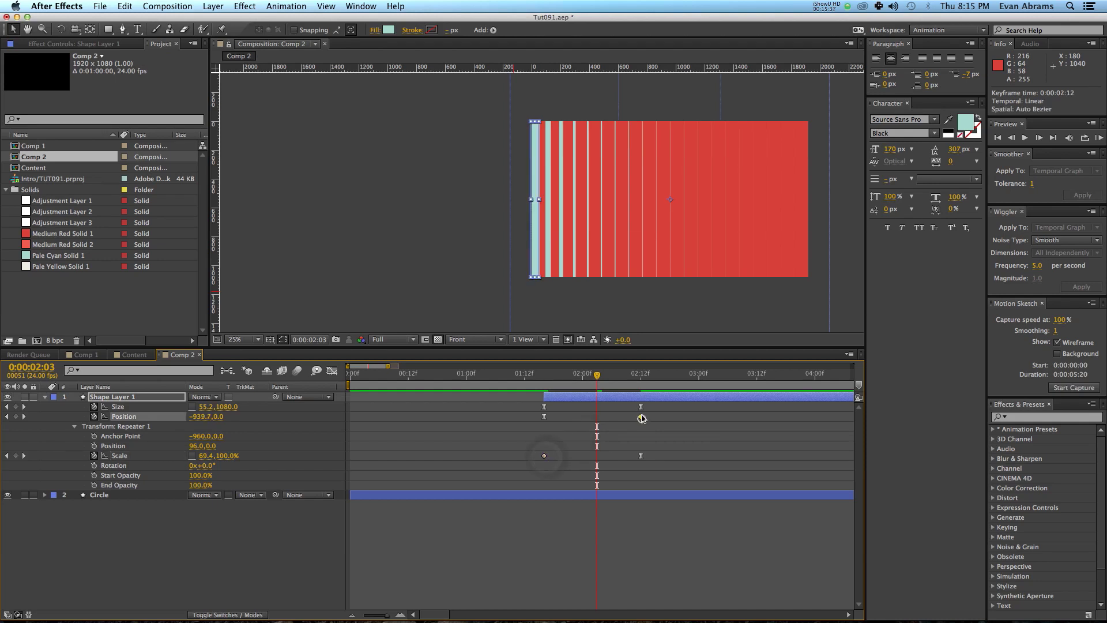
{"action": "left_click", "coordinate": [641, 407], "text": "super"}
- In the Graph Editor, lengthen the easing into the Repeater's final Scale keyframe so its speed peaks near the start
{"action": "left_click_drag", "start_coordinate": [483, 499], "coordinate": [662, 392]}
{"action": "left_click", "coordinate": [332, 371]}
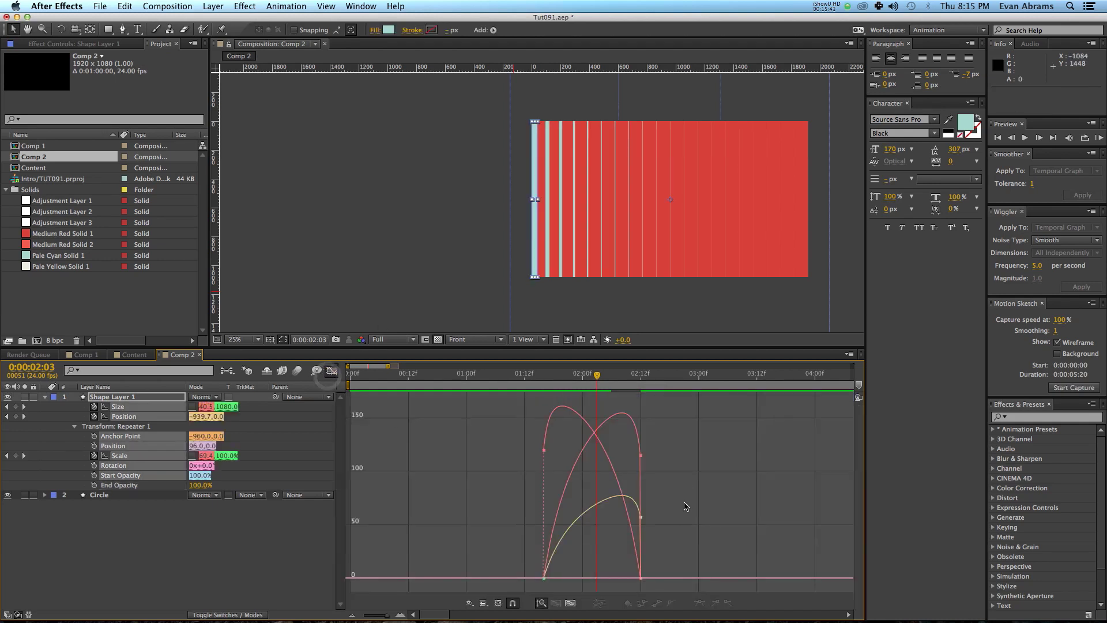
{"action": "left_click", "coordinate": [586, 421]}
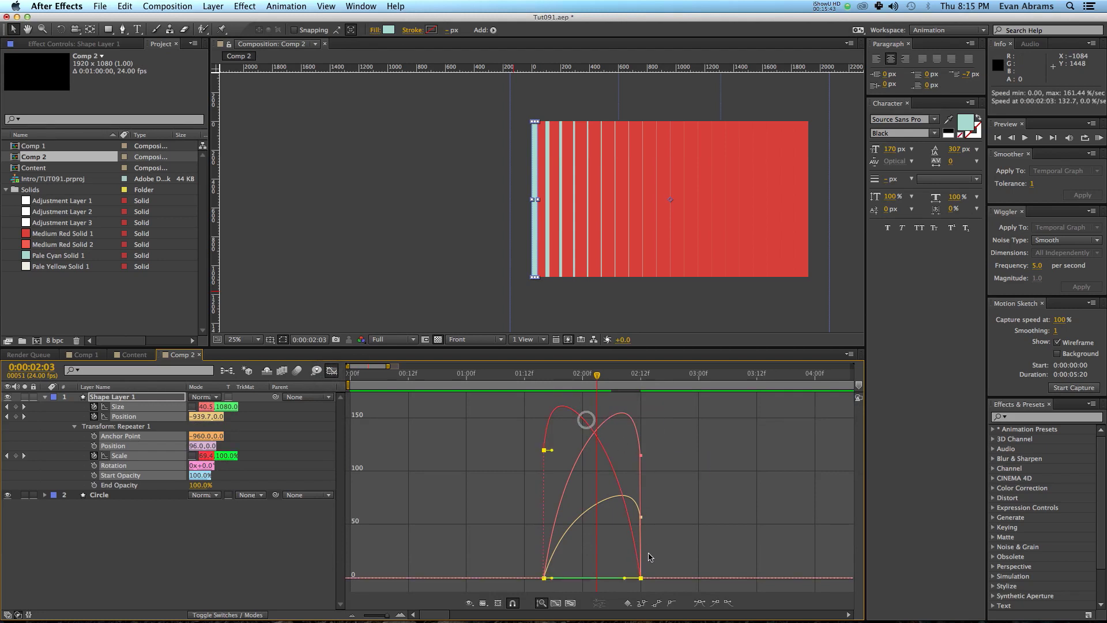
{"action": "left_click_drag", "start_coordinate": [625, 578], "coordinate": [557, 579]}
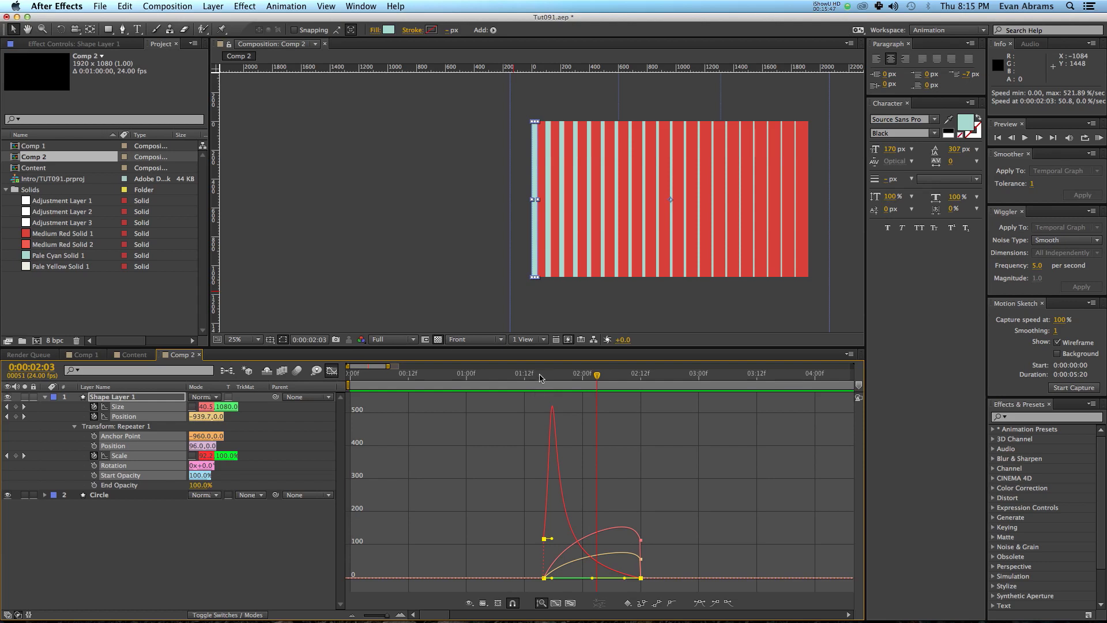
- Scrub through the strip transition, return to the keyframe view, and move the current time to 0:00:02:12
{"action": "left_click_drag", "start_coordinate": [540, 377], "coordinate": [606, 372]}
{"action": "key", "text": "shift+F3"}
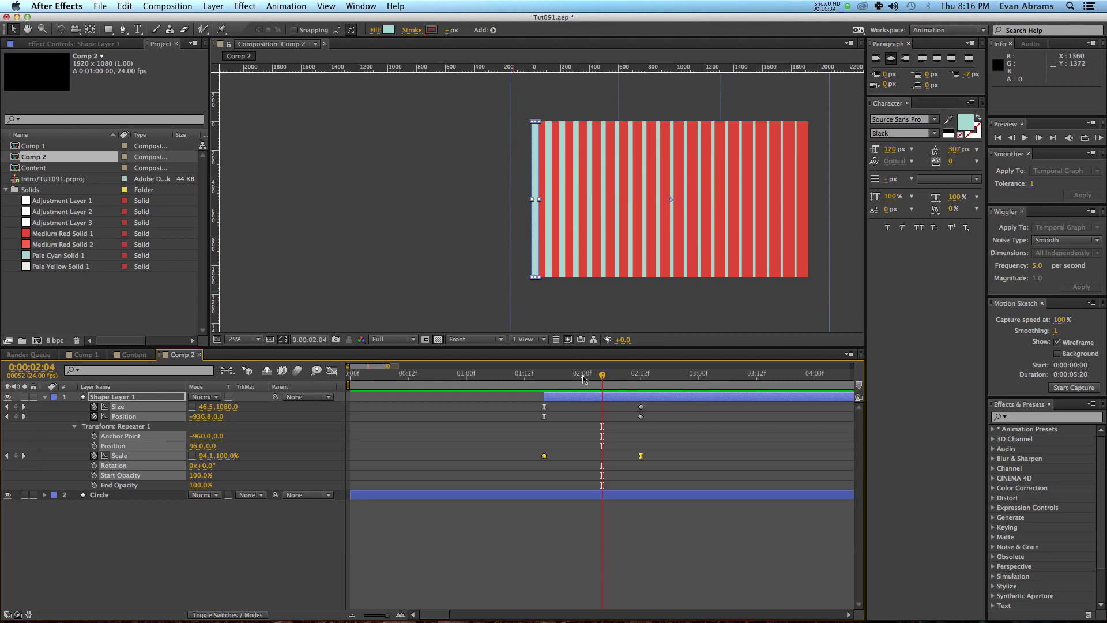
{"action": "left_click_drag", "start_coordinate": [584, 376], "coordinate": [643, 378]}
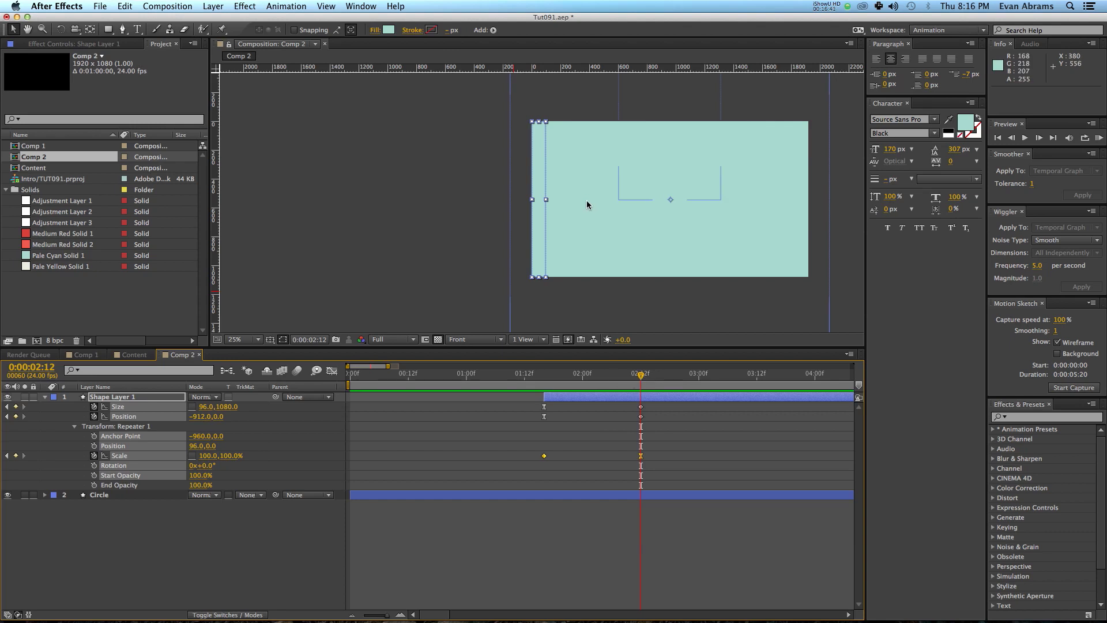
{"action": "left_click", "coordinate": [118, 398]}
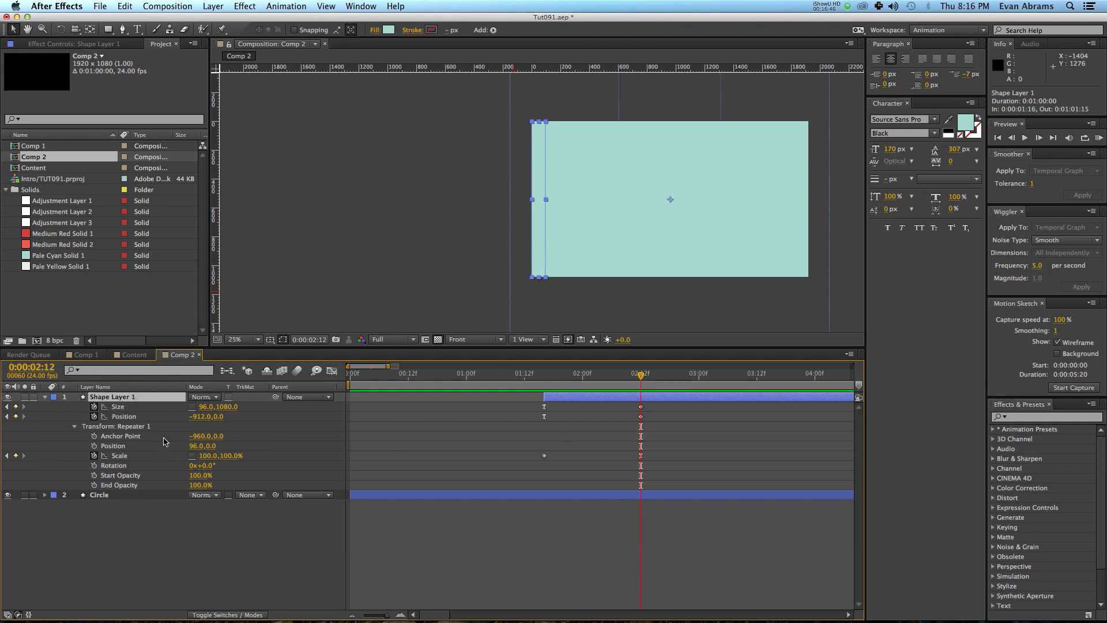
{"action": "left_click", "coordinate": [147, 427]}
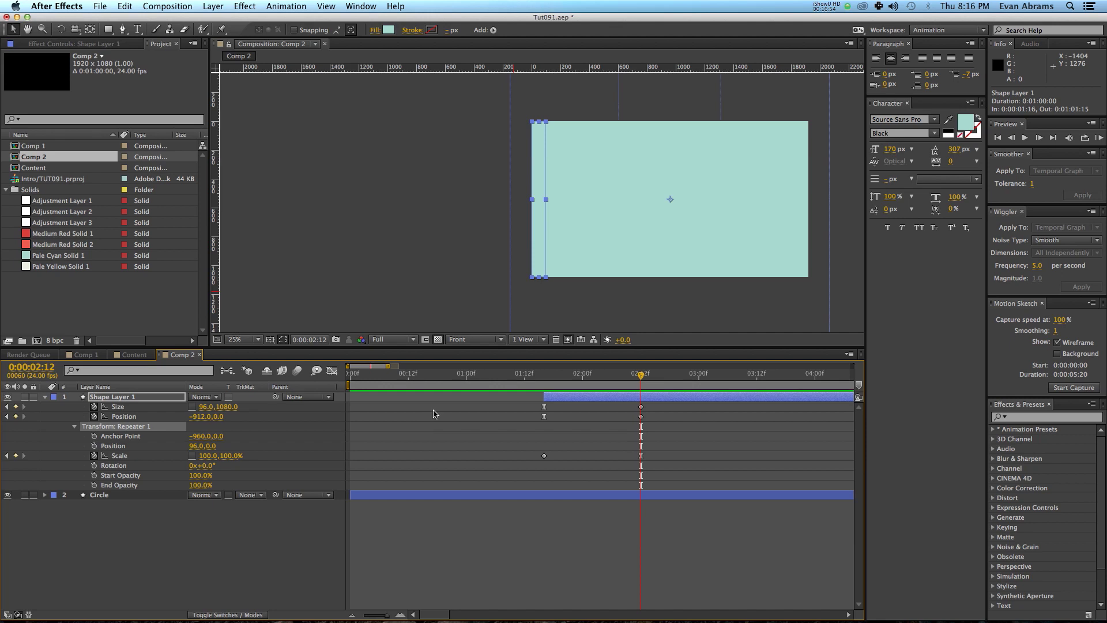
{"action": "left_click", "coordinate": [299, 542]}
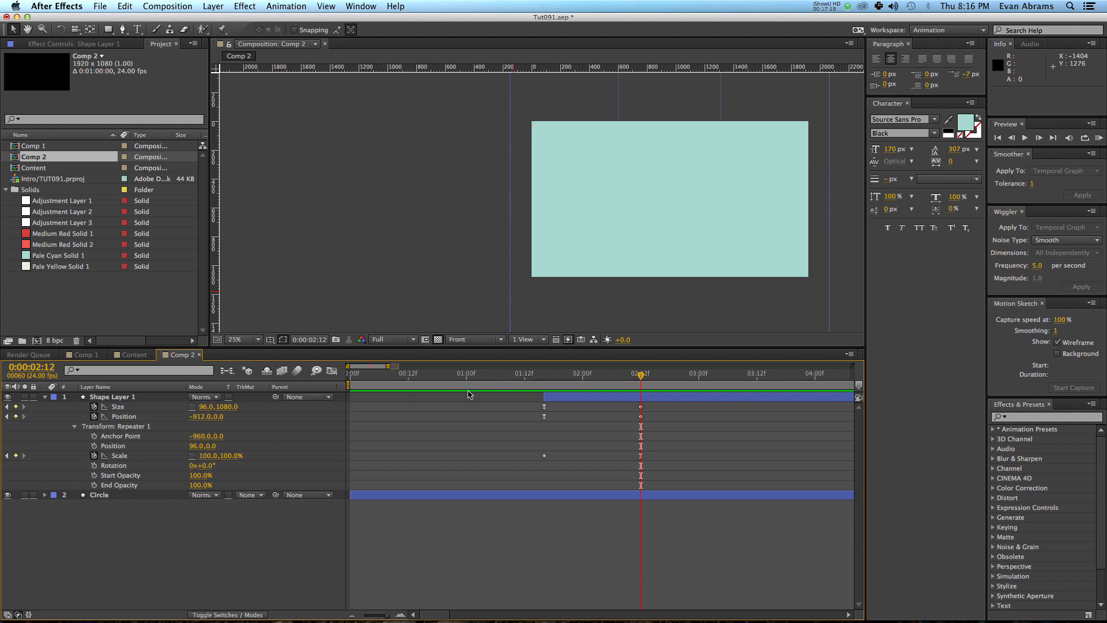
- Try a Repeater Rotation of 9° on the strips, and return it to 0°
{"action": "left_click_drag", "start_coordinate": [202, 465], "coordinate": [214, 470]}
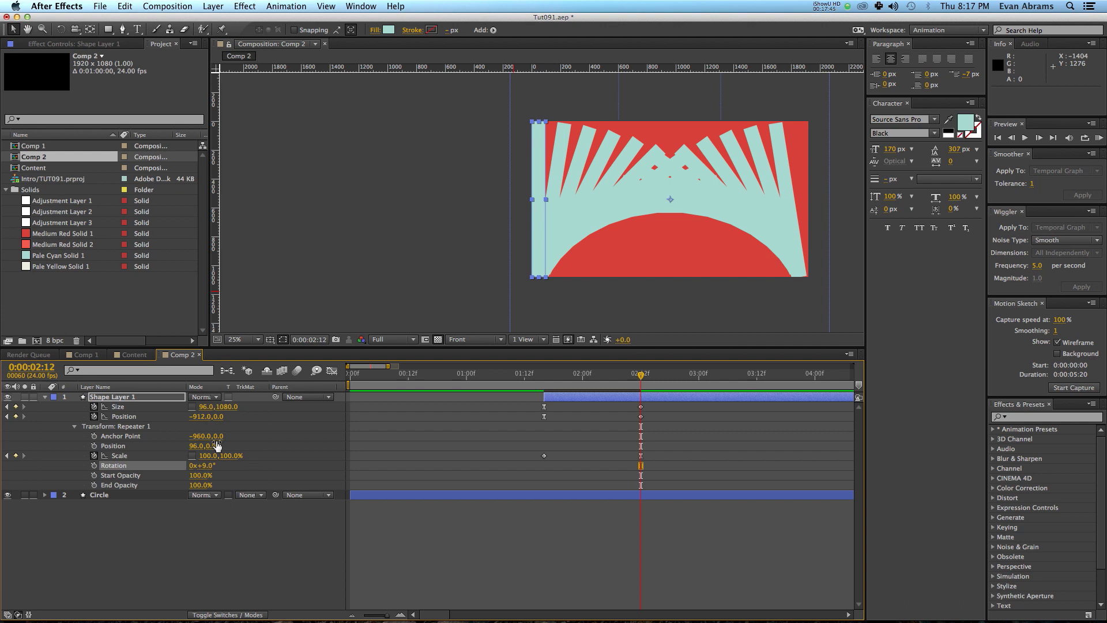
{"action": "left_click", "coordinate": [208, 465]}
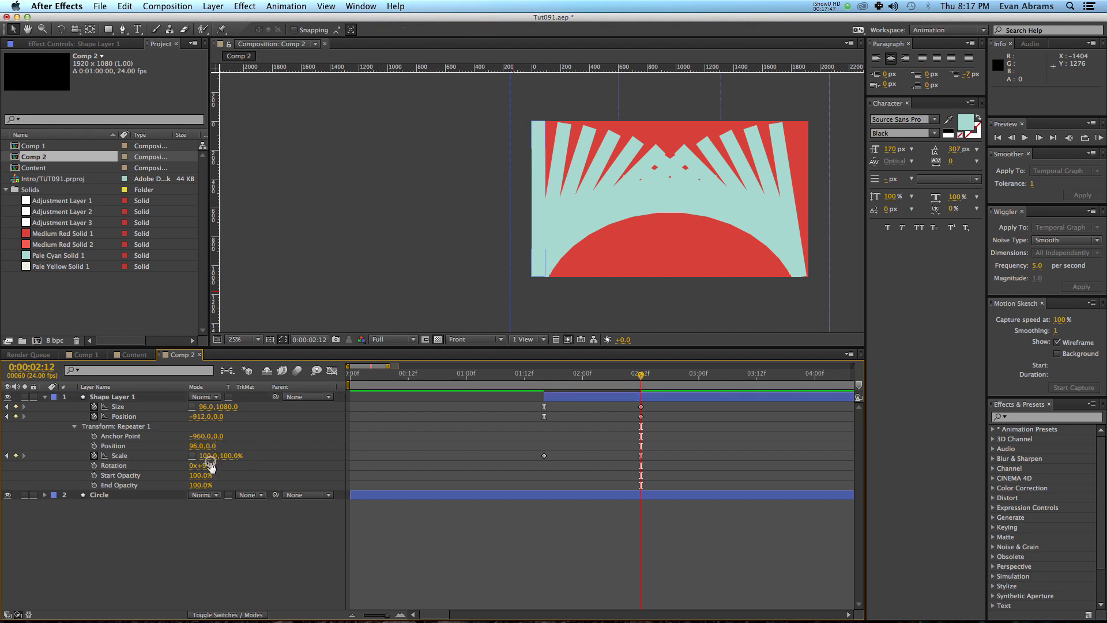
{"action": "left_click_drag", "start_coordinate": [209, 465], "coordinate": [203, 466]}
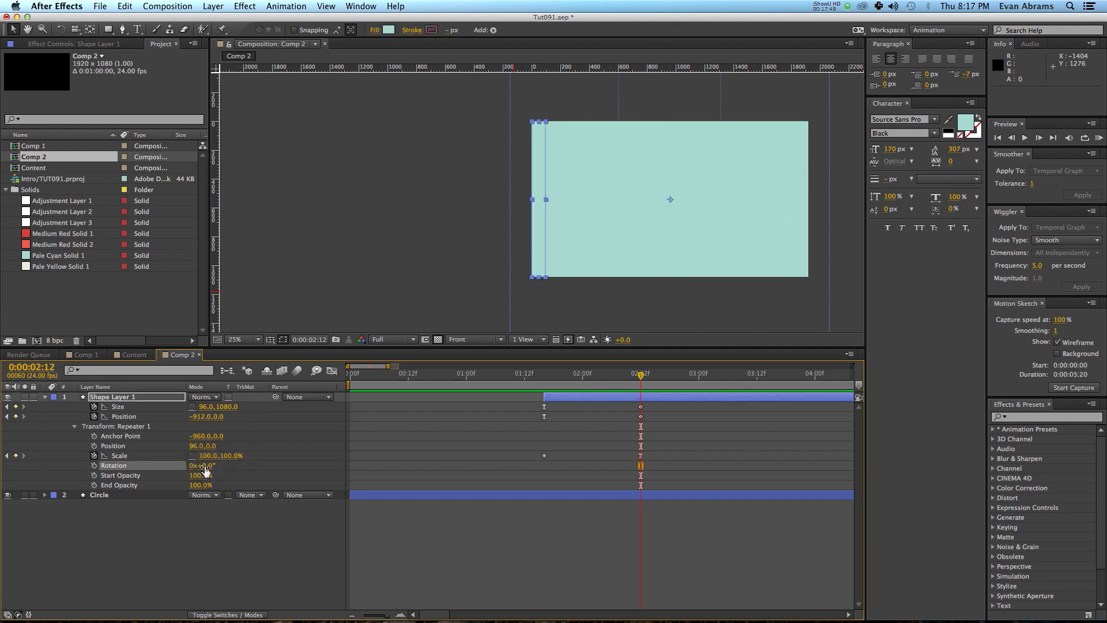
- Set the Repeater's Rotation to 1° at 0:00:02:12, and raise it in one-degree increments to 4°
{"action": "left_click", "coordinate": [204, 465]}
{"action": "type", "text": "1"}
{"action": "key", "text": "Return"}
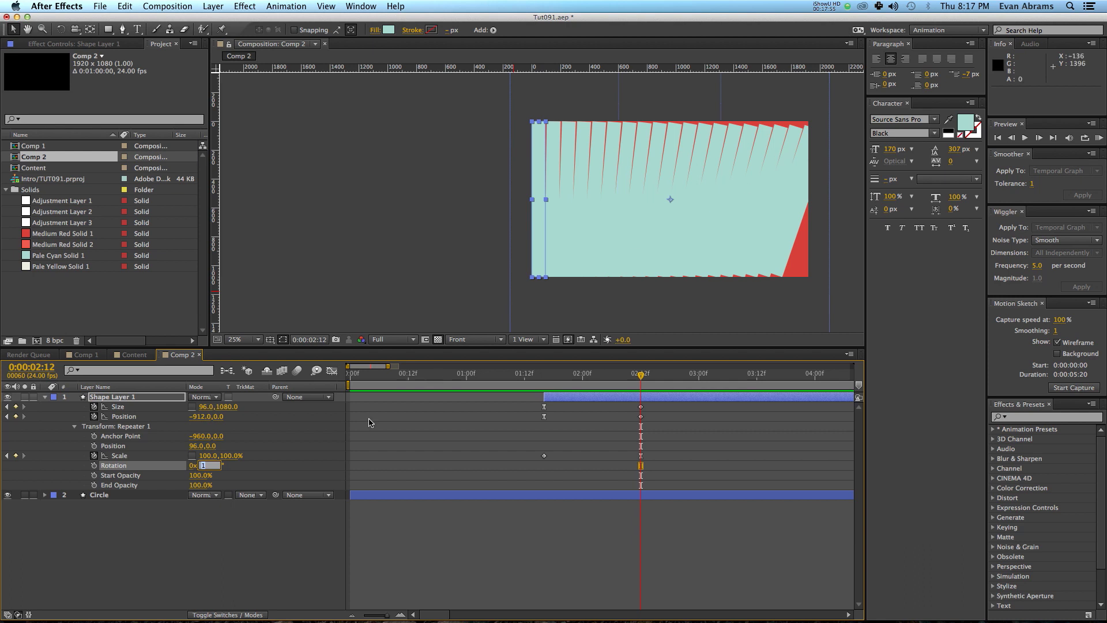
{"action": "key", "text": "Up"}
{"action": "key", "text": "Up"}
{"action": "key", "text": "Up"}
{"action": "key", "text": "Up"}
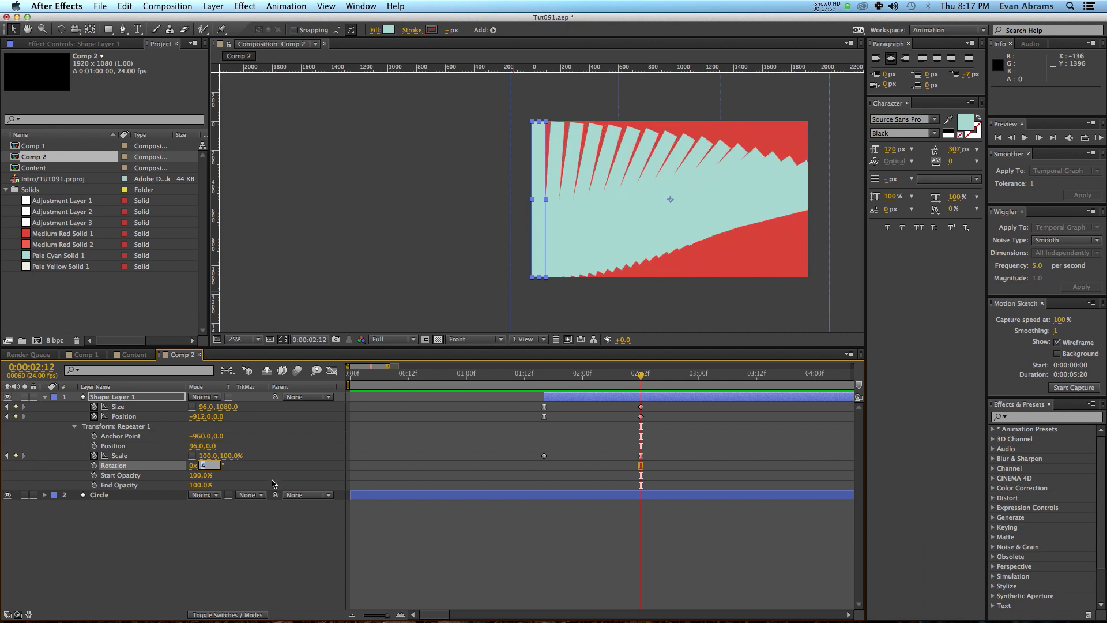